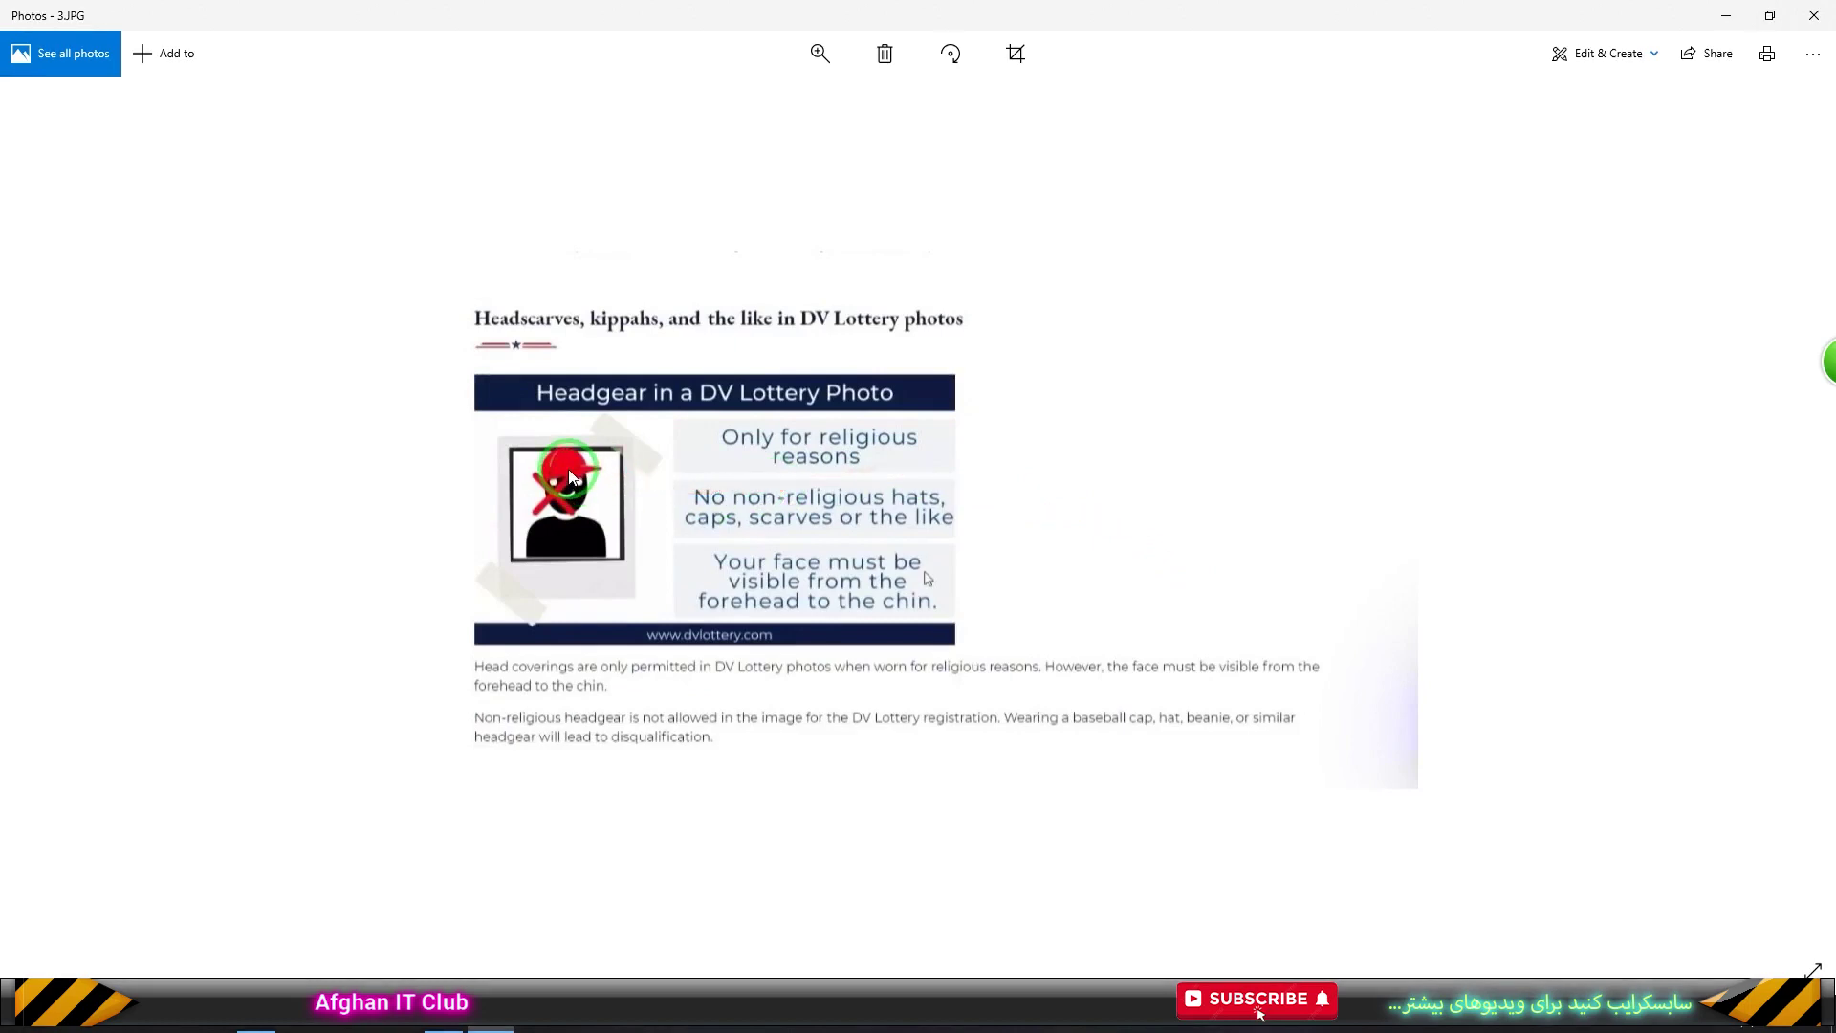
Review the remaining DV Lottery photo rule images on glasses and size, close them with their folder, and switch to Photoshop
key(Right)
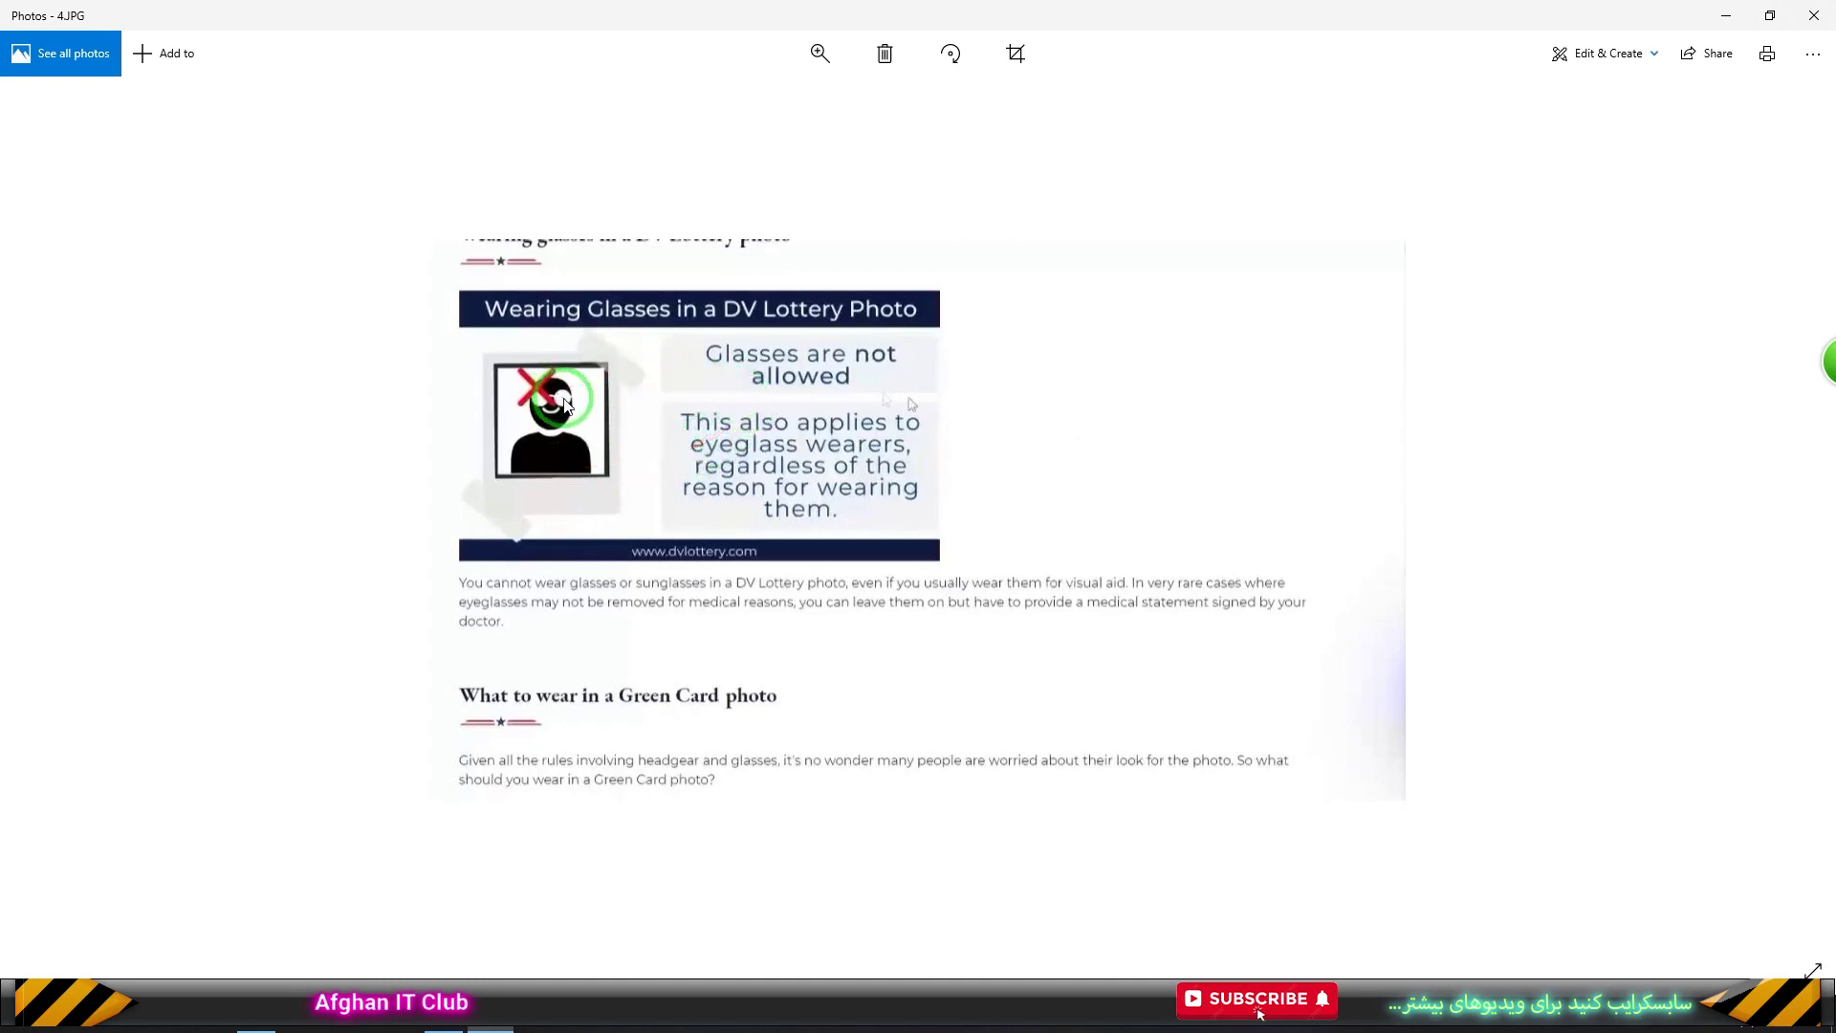
key(Right)
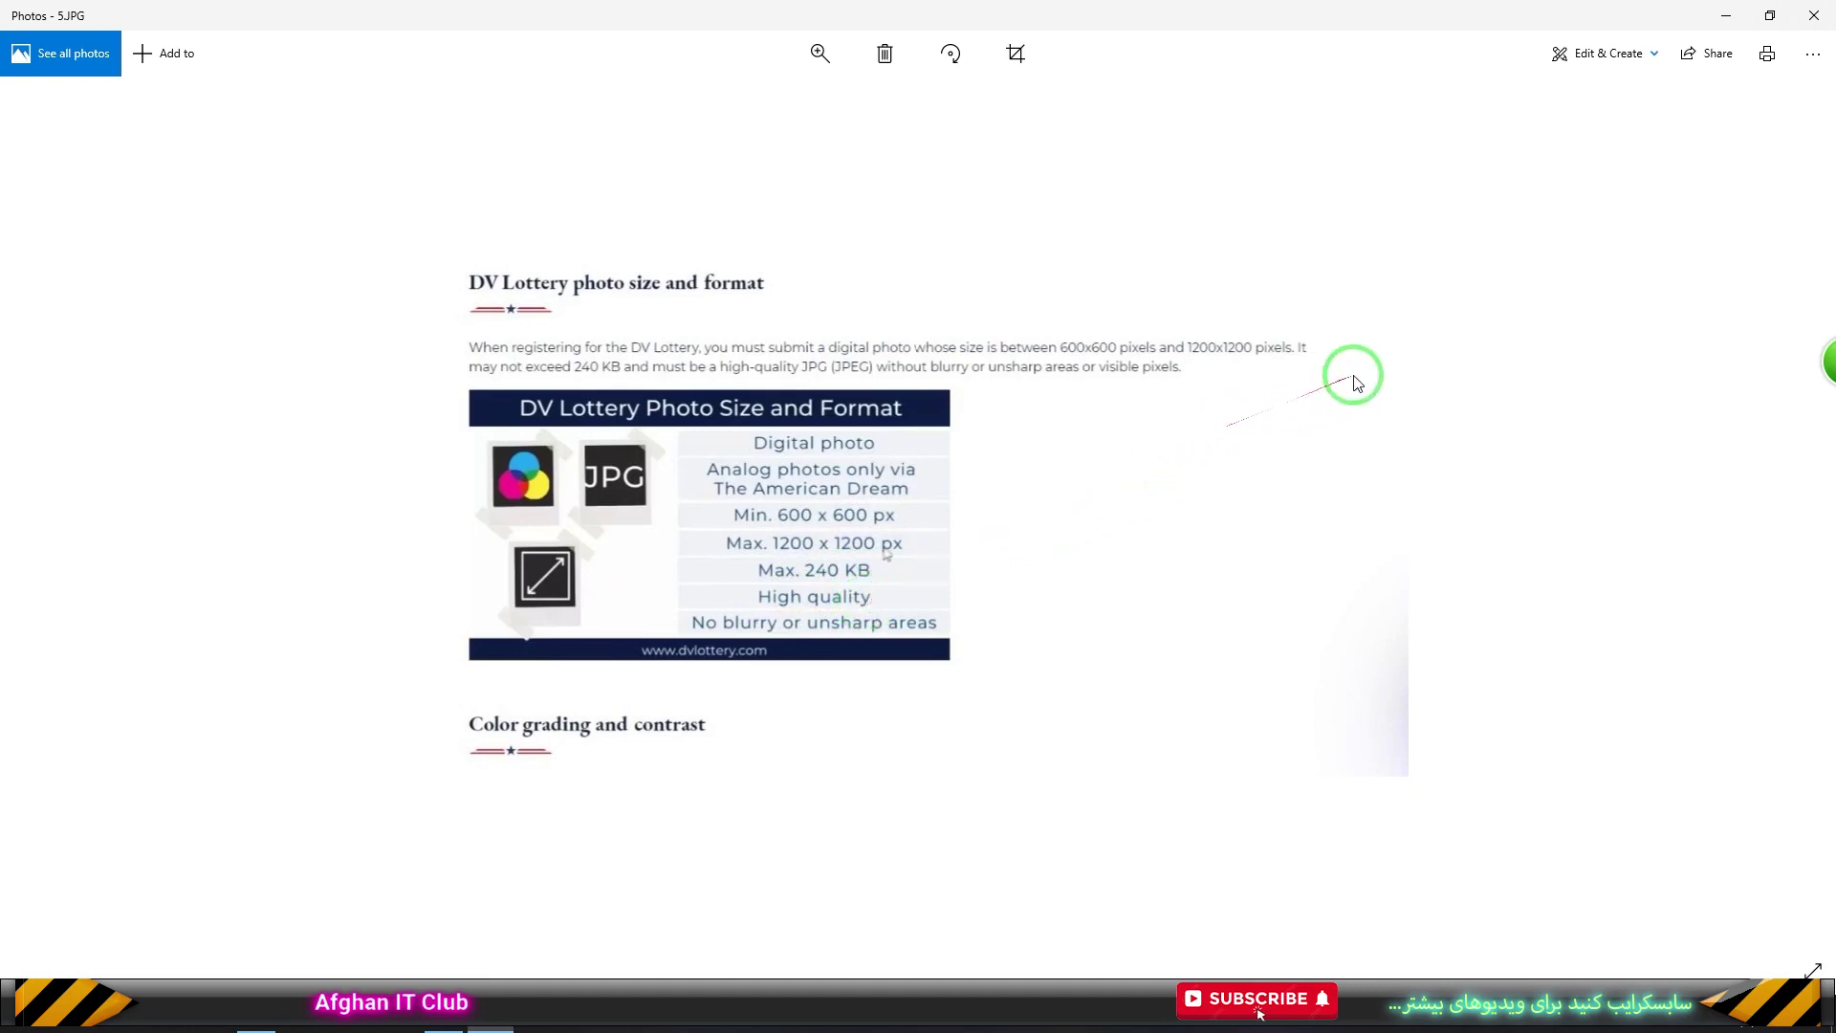
click(1814, 15)
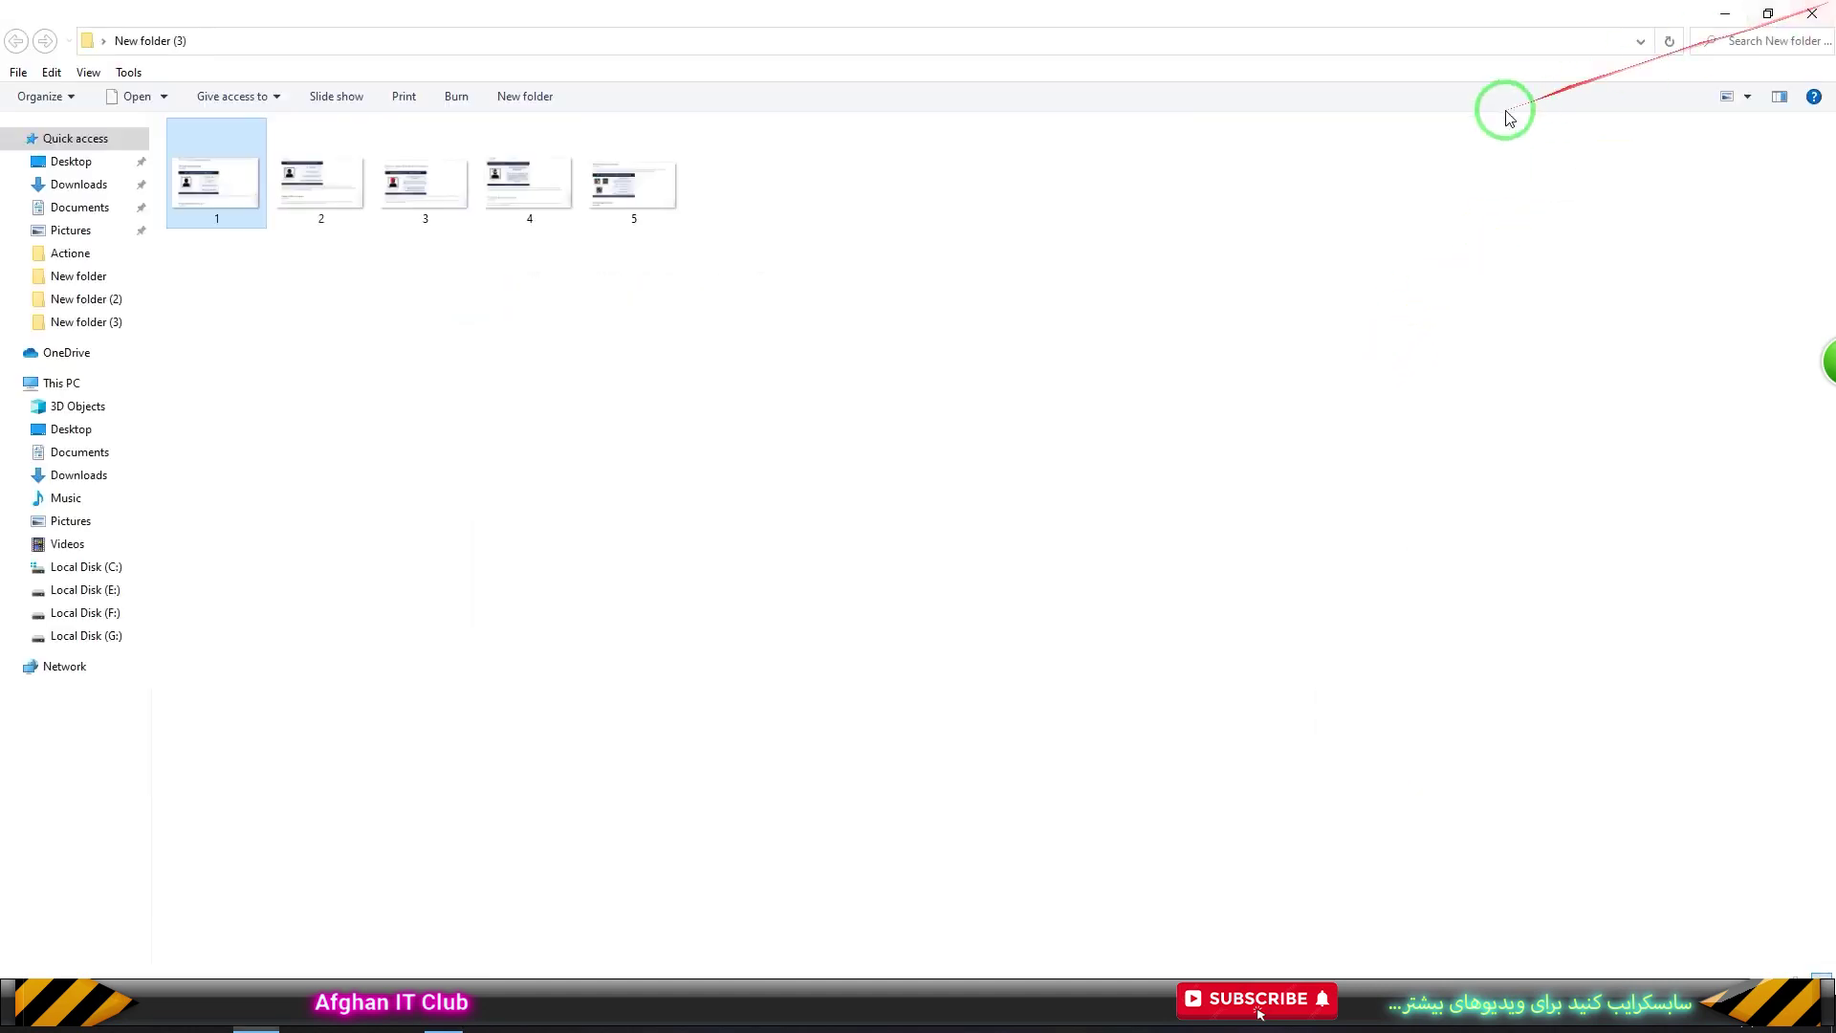
click(1812, 13)
click(443, 1026)
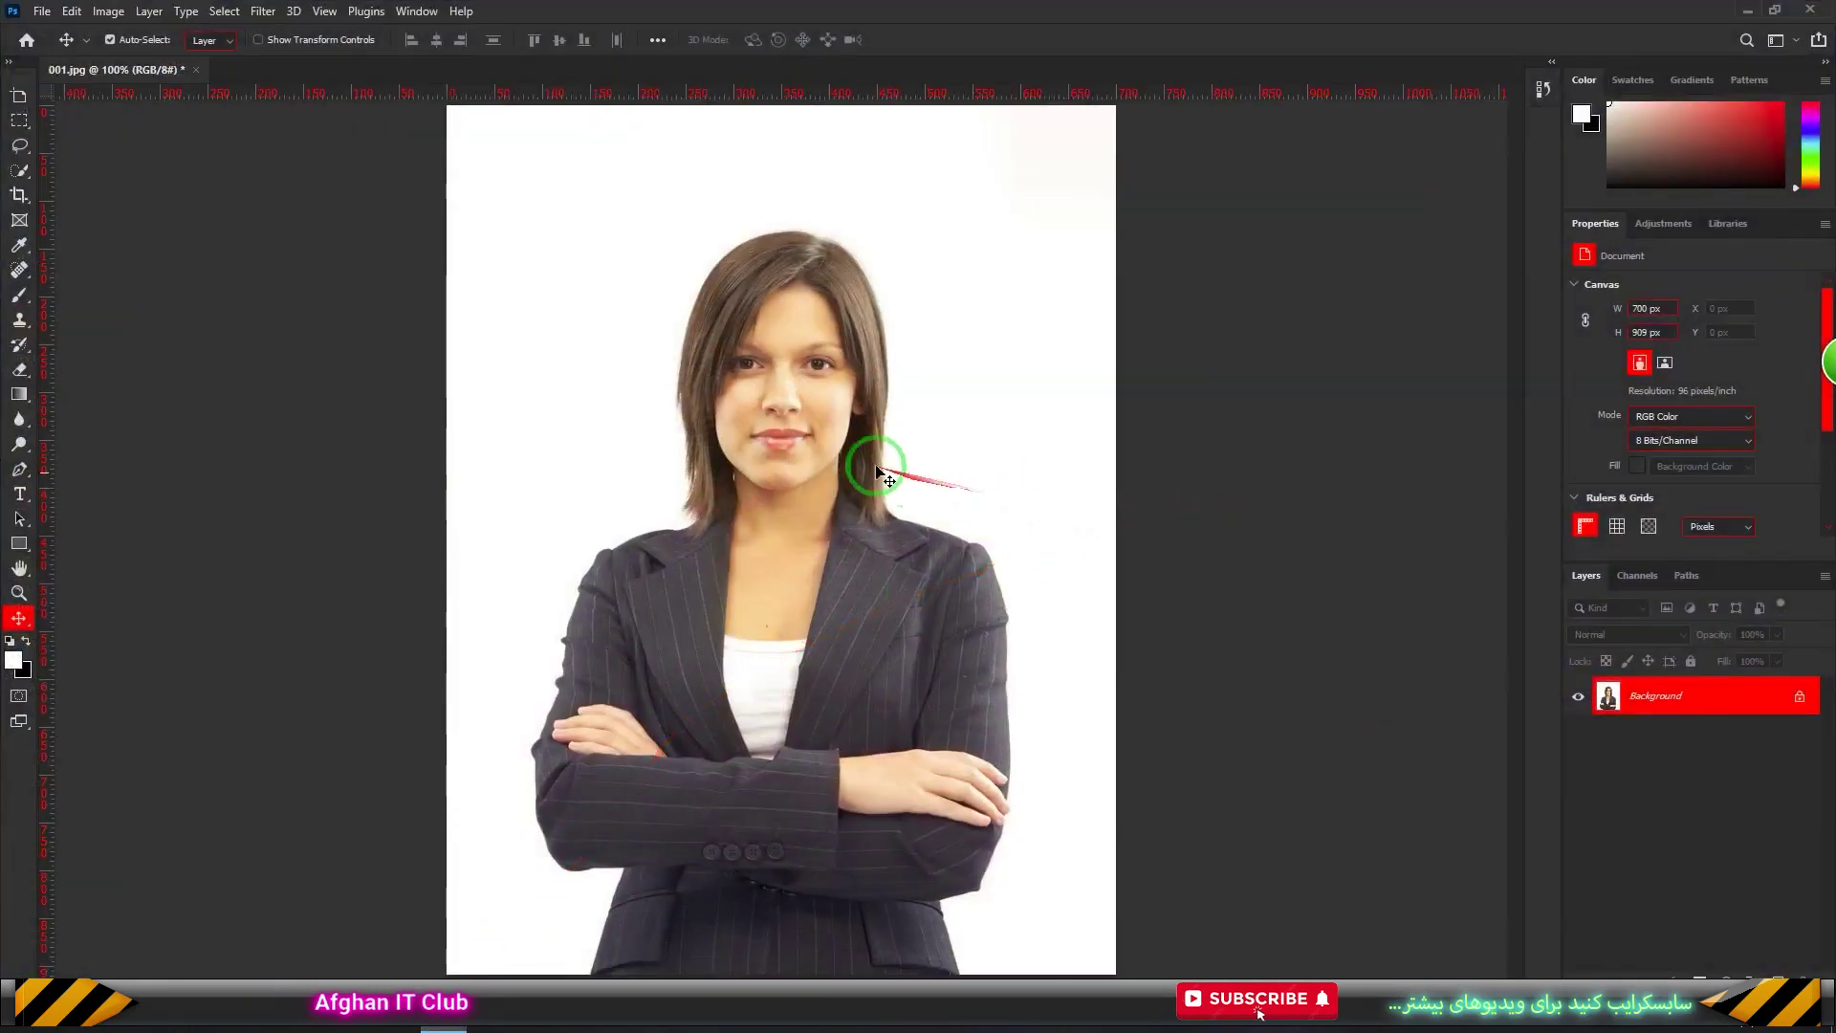
Start a new document from the HDV/HDTV 720p preset with width and height both set to 600 pixels
click(38, 11)
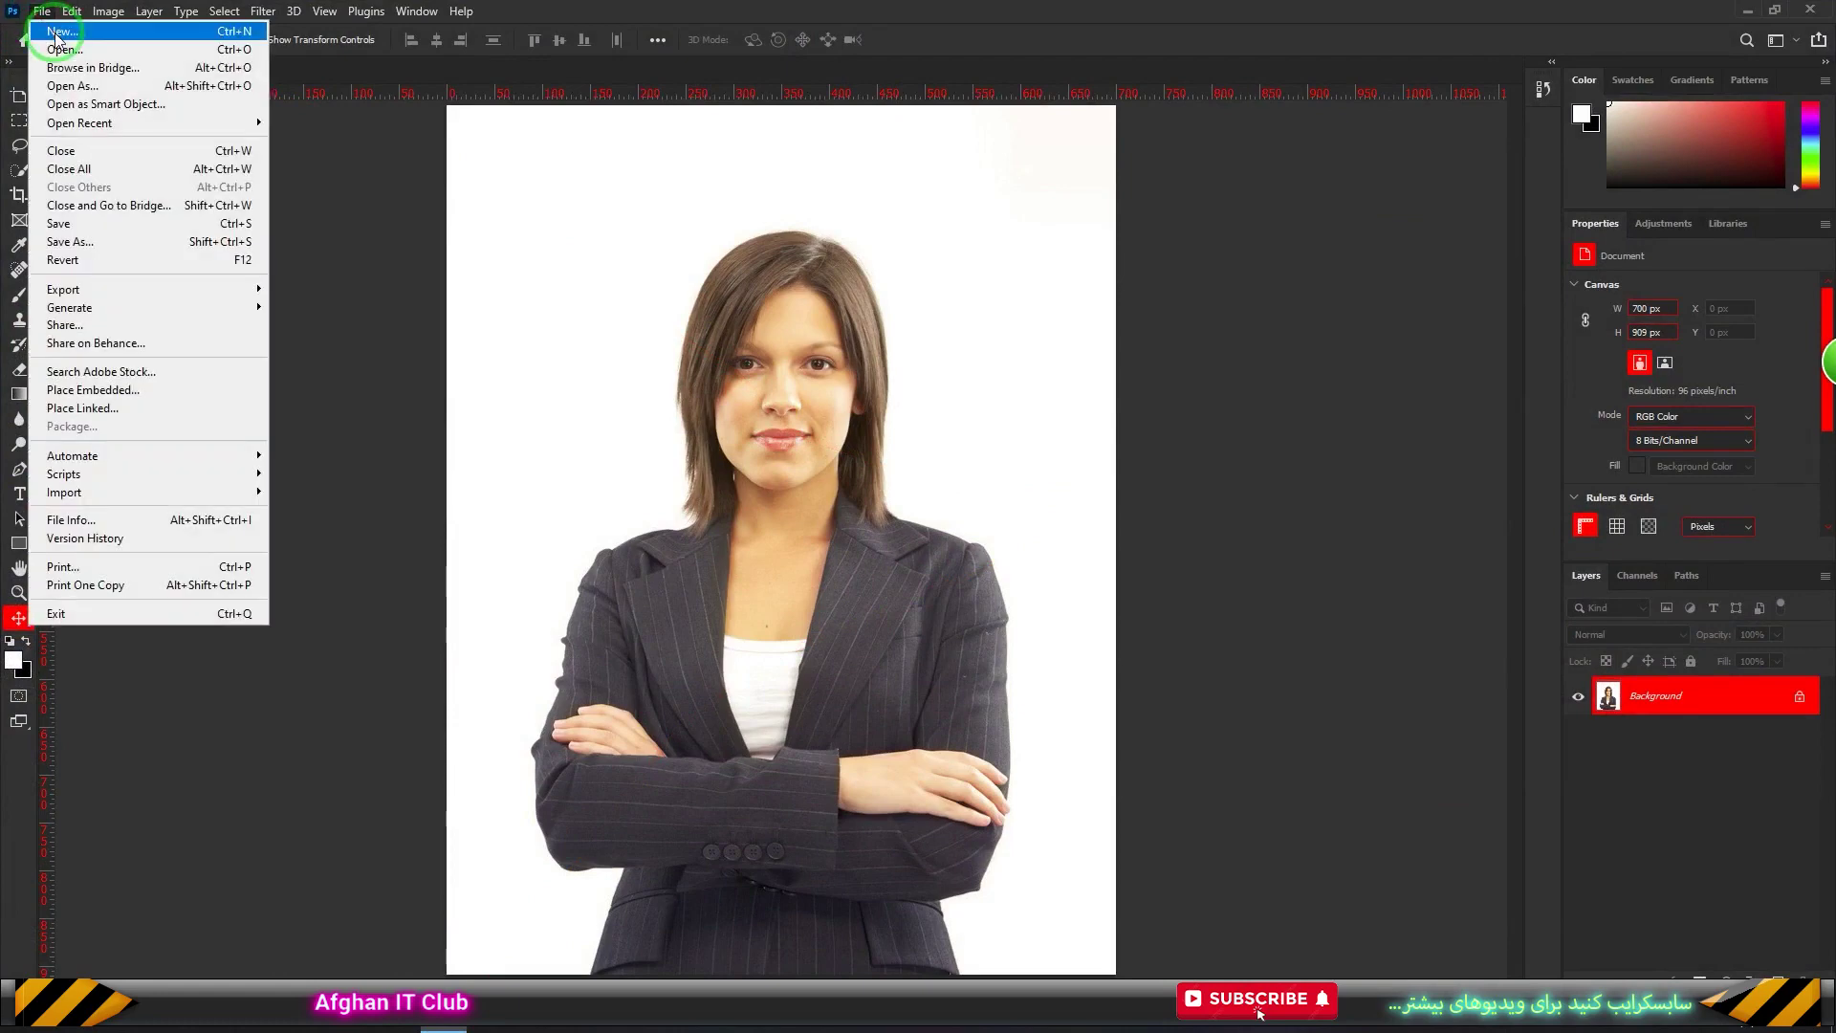
click(58, 33)
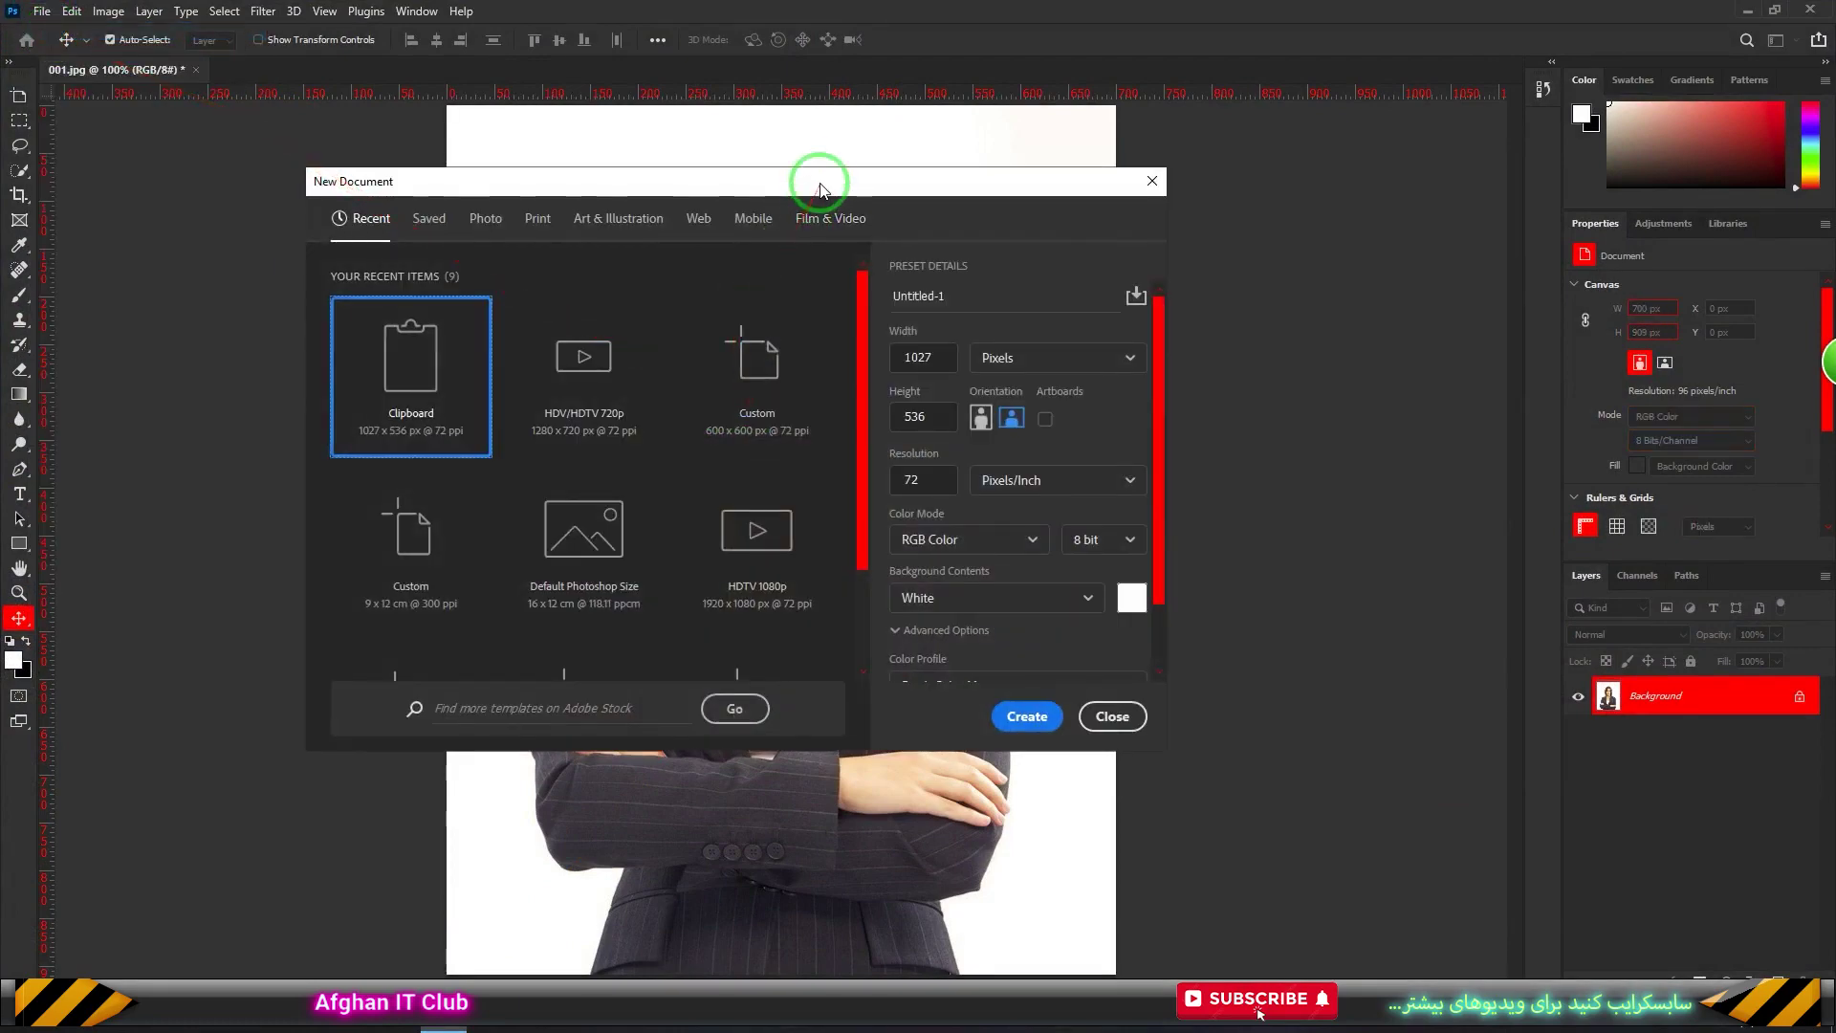
drag(819, 188, 866, 189)
click(656, 392)
drag(976, 377, 948, 356)
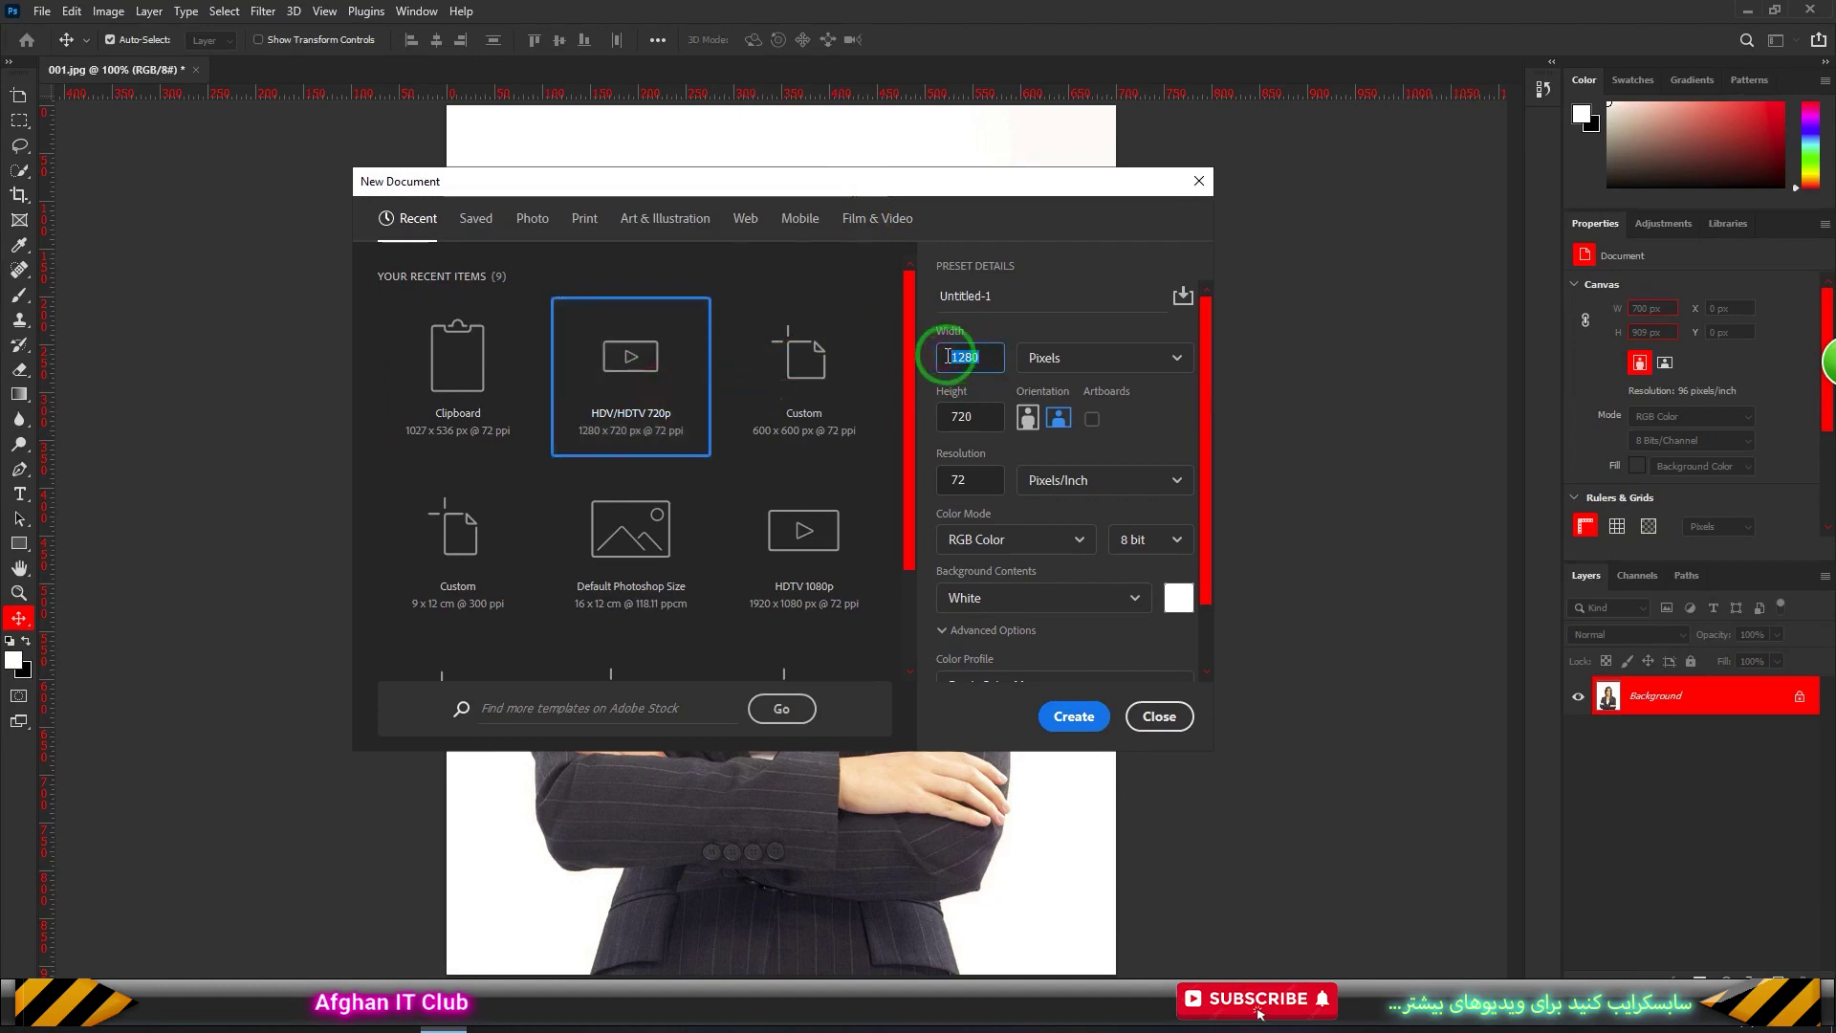
text(600)
drag(977, 417, 920, 426)
text(600)
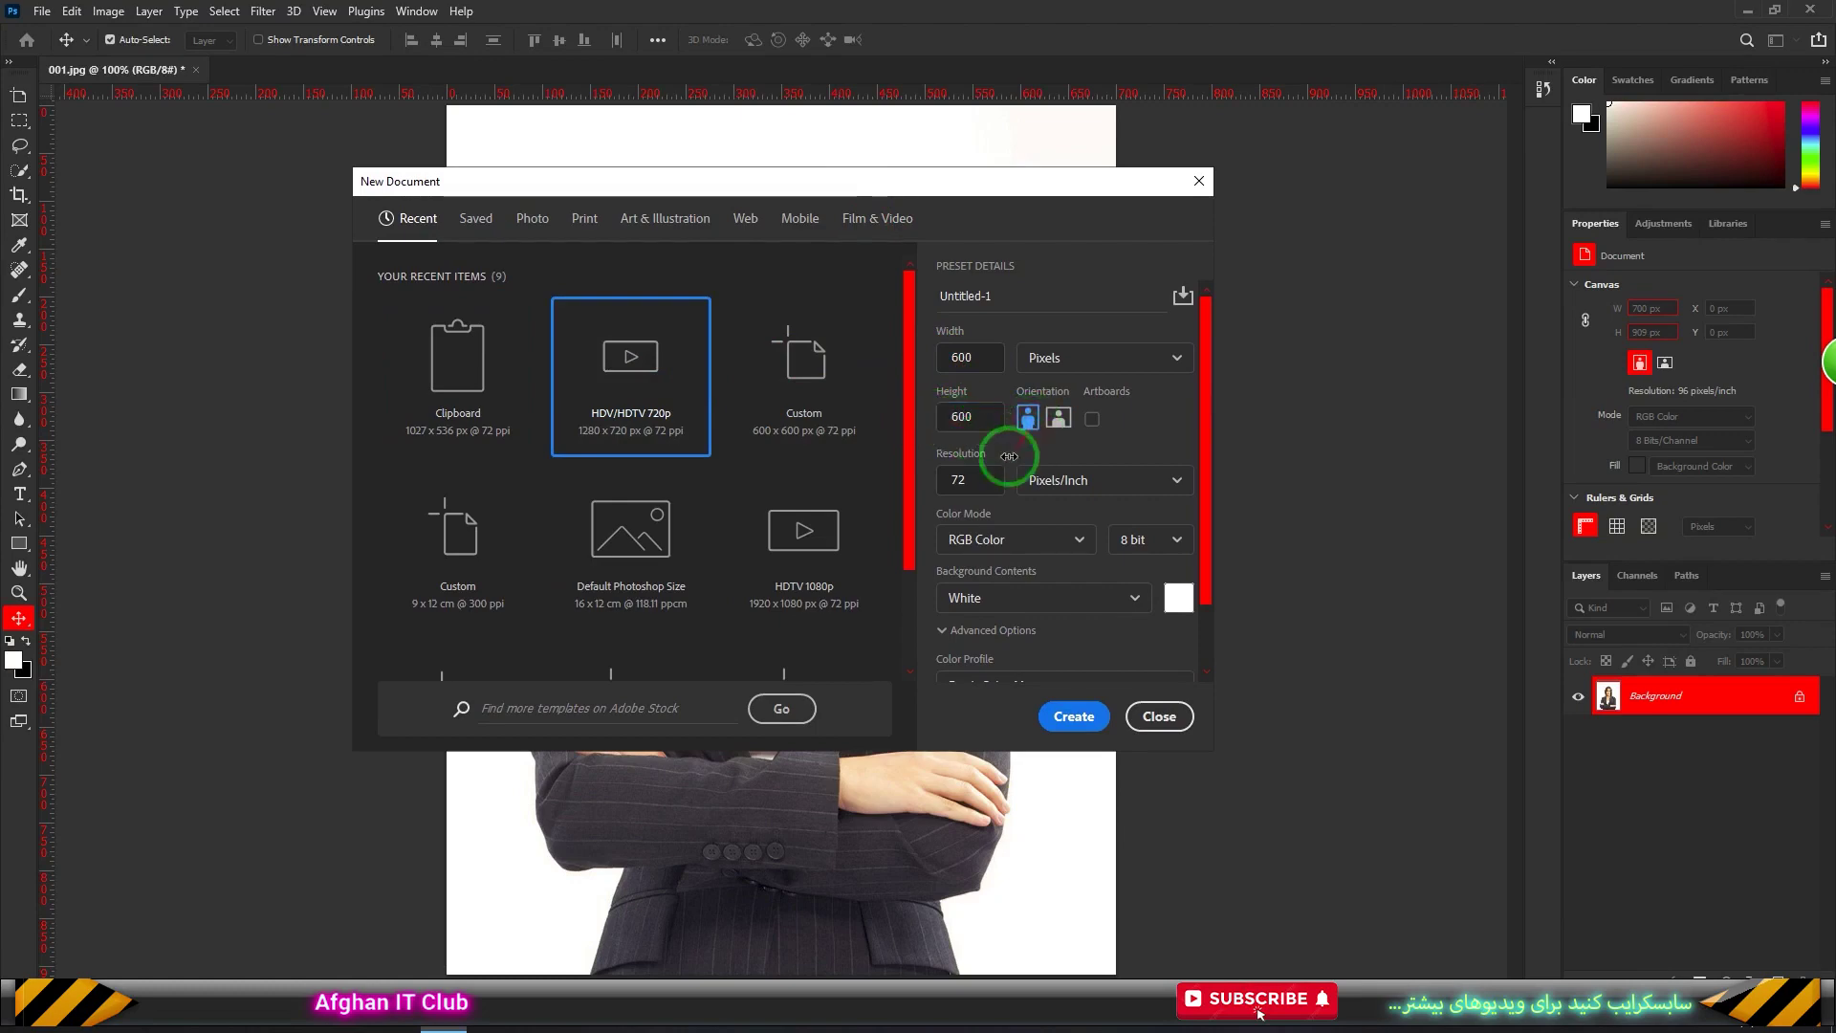
Keep the new document at 72 Pixels/Inch resolution with RGB Color mode and 8 bit depth
mouse_move(972, 483)
mouse_down()
mouse_move(932, 486)
mouse_move(982, 478)
mouse_up()
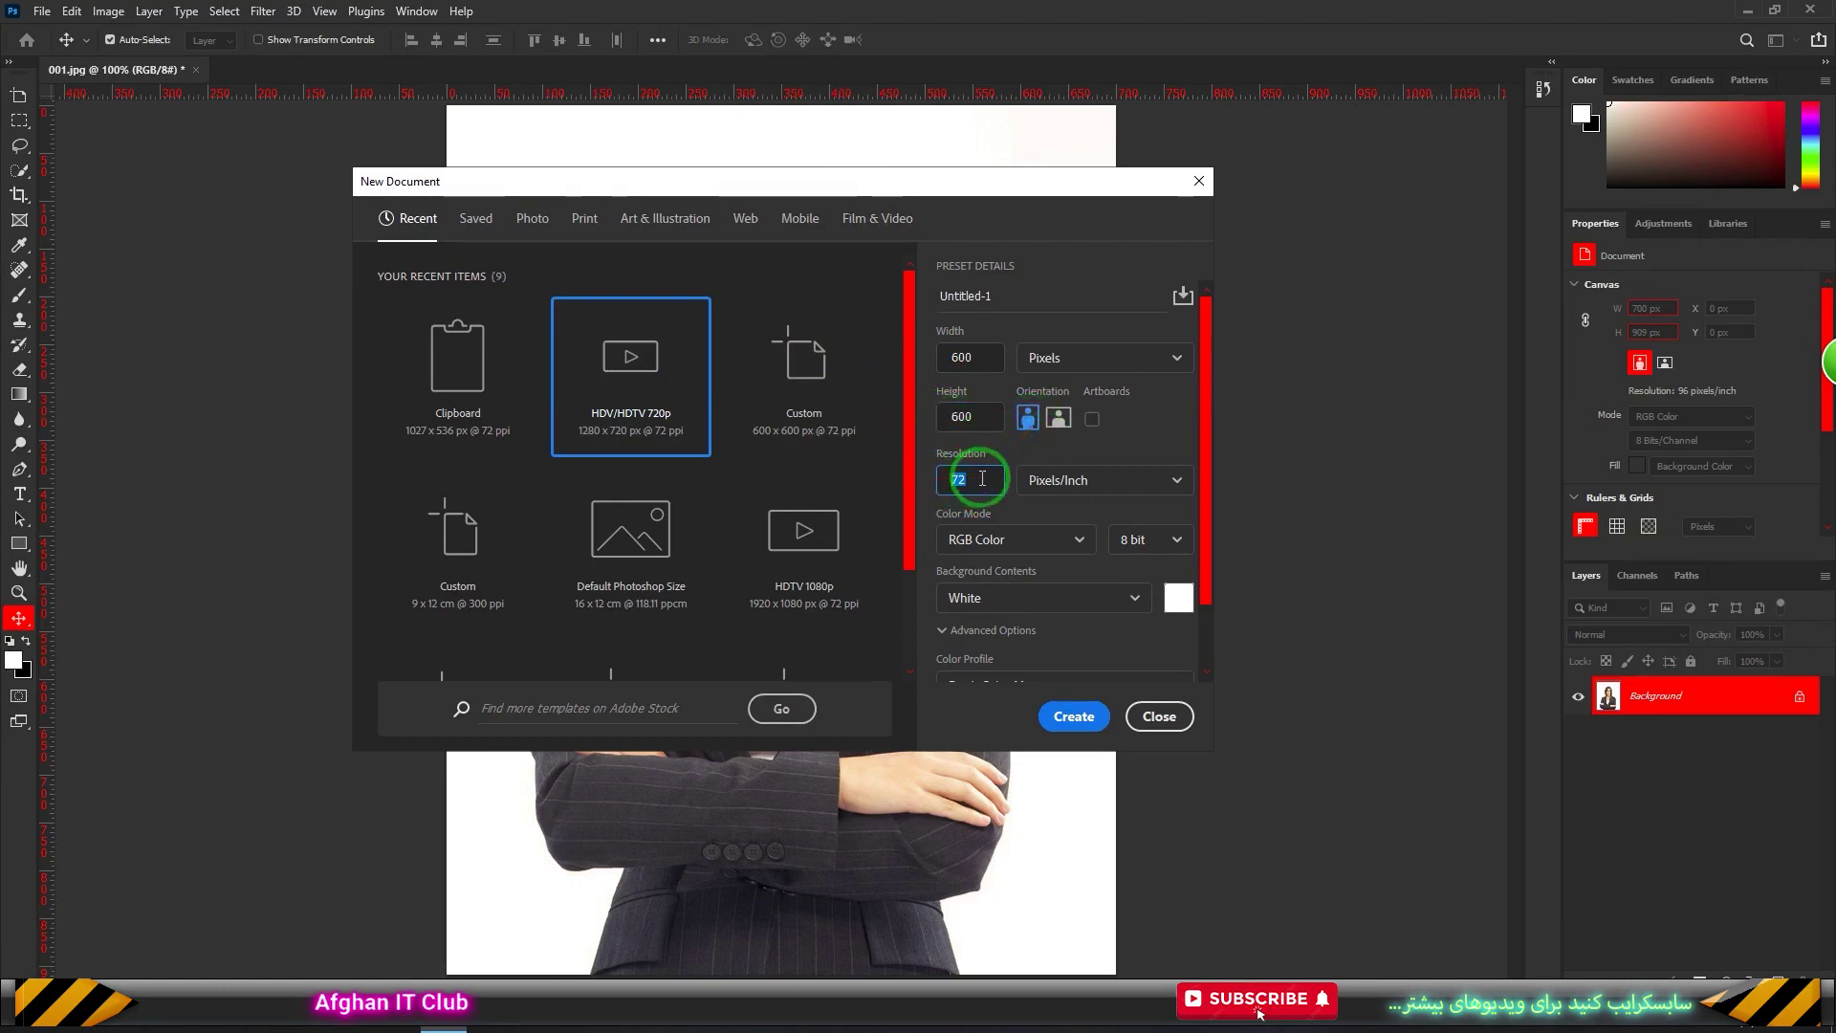
click(1071, 481)
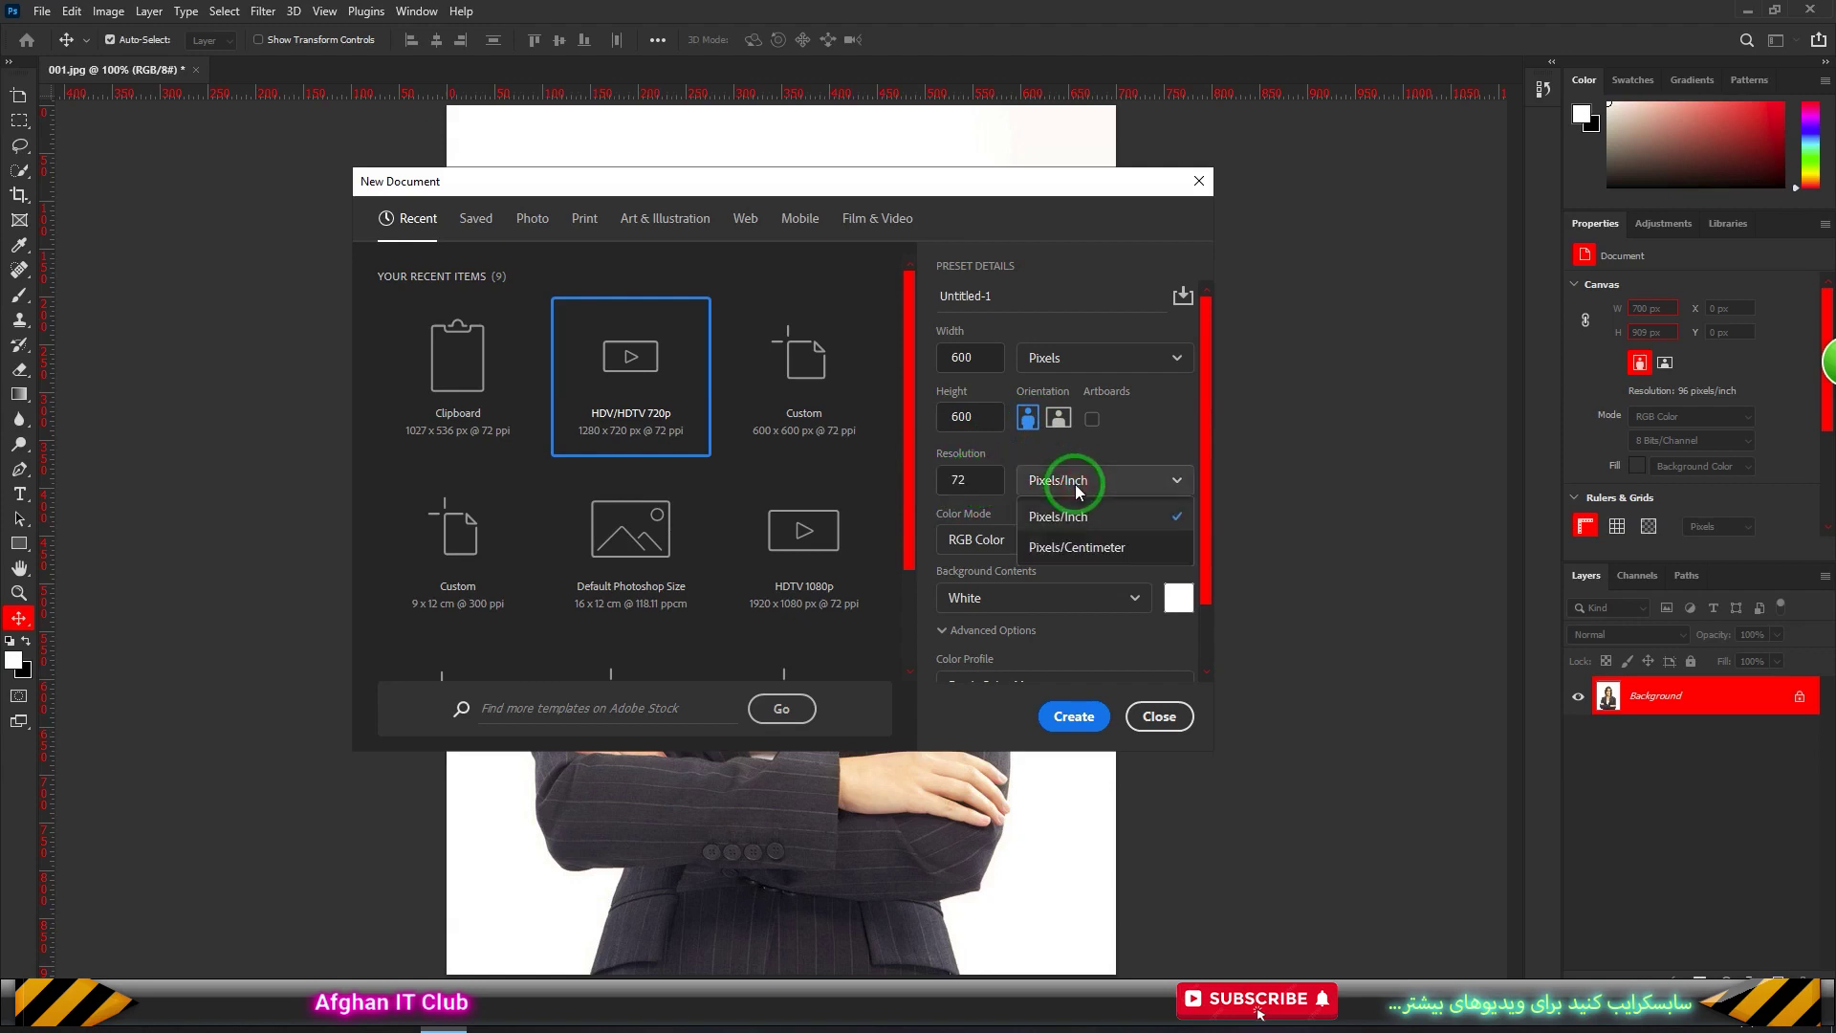
click(1075, 484)
drag(1075, 484, 1091, 519)
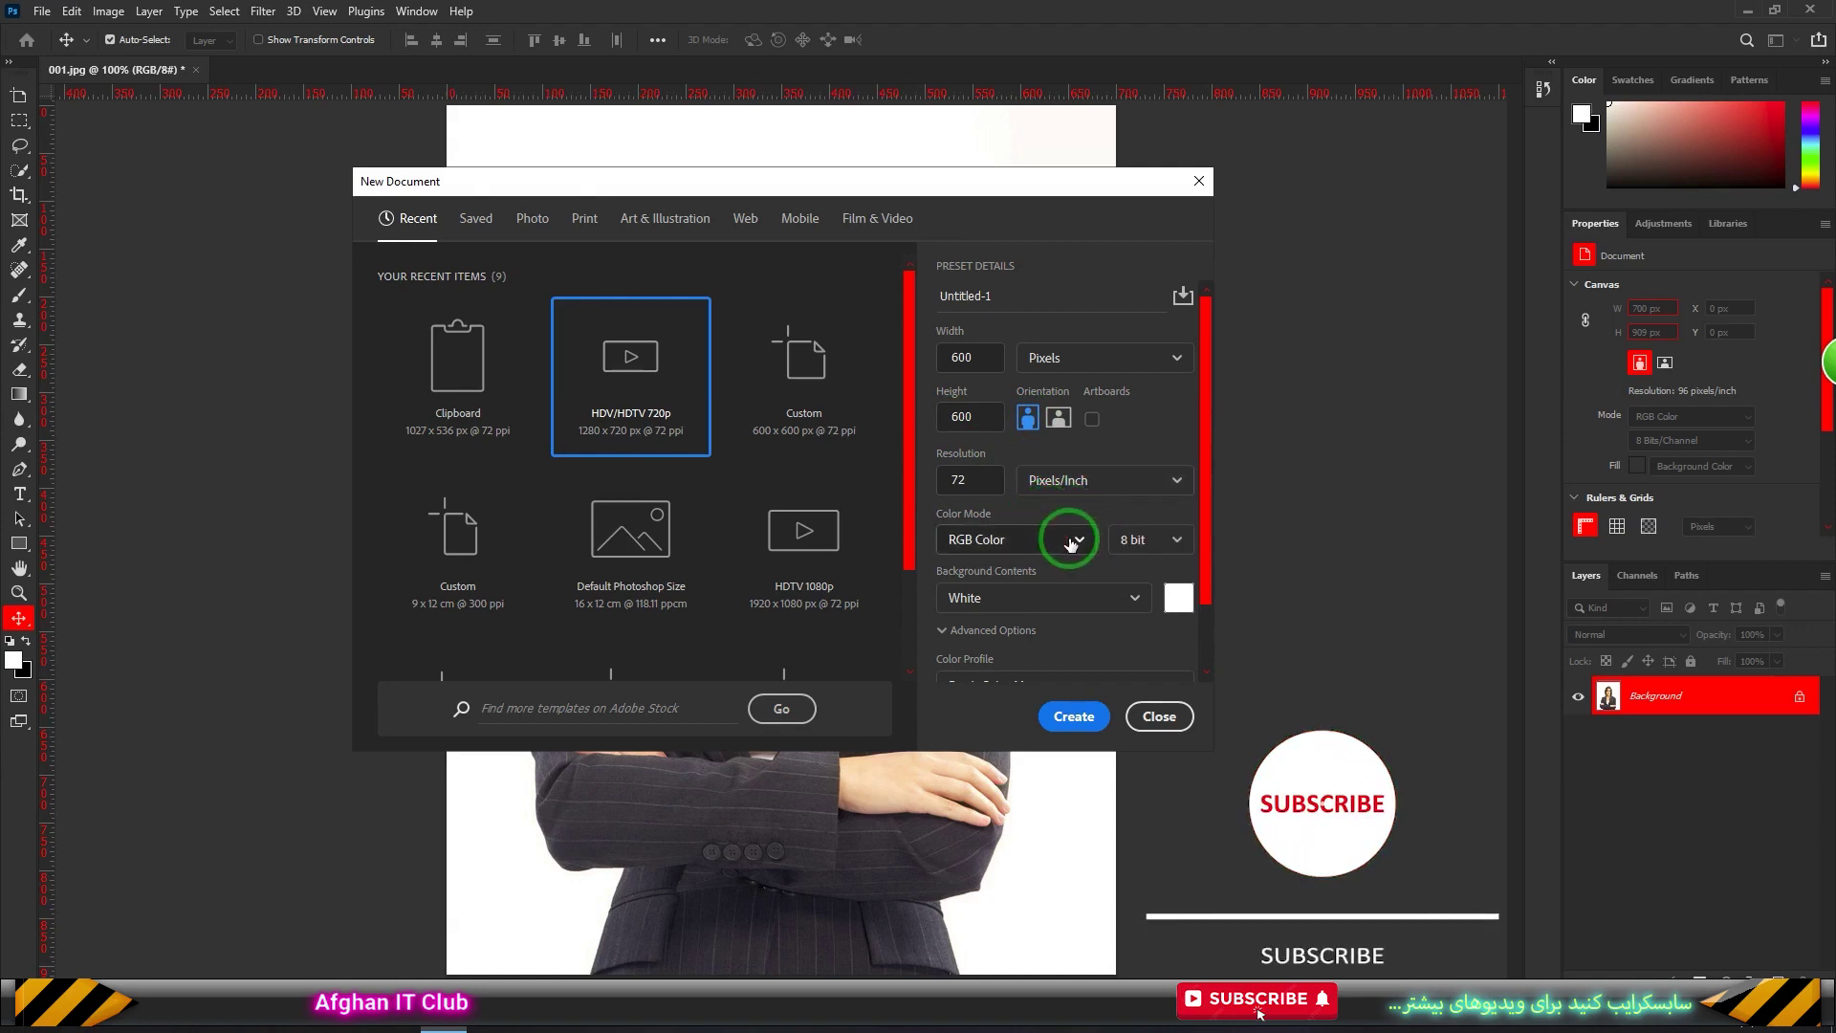
click(1071, 541)
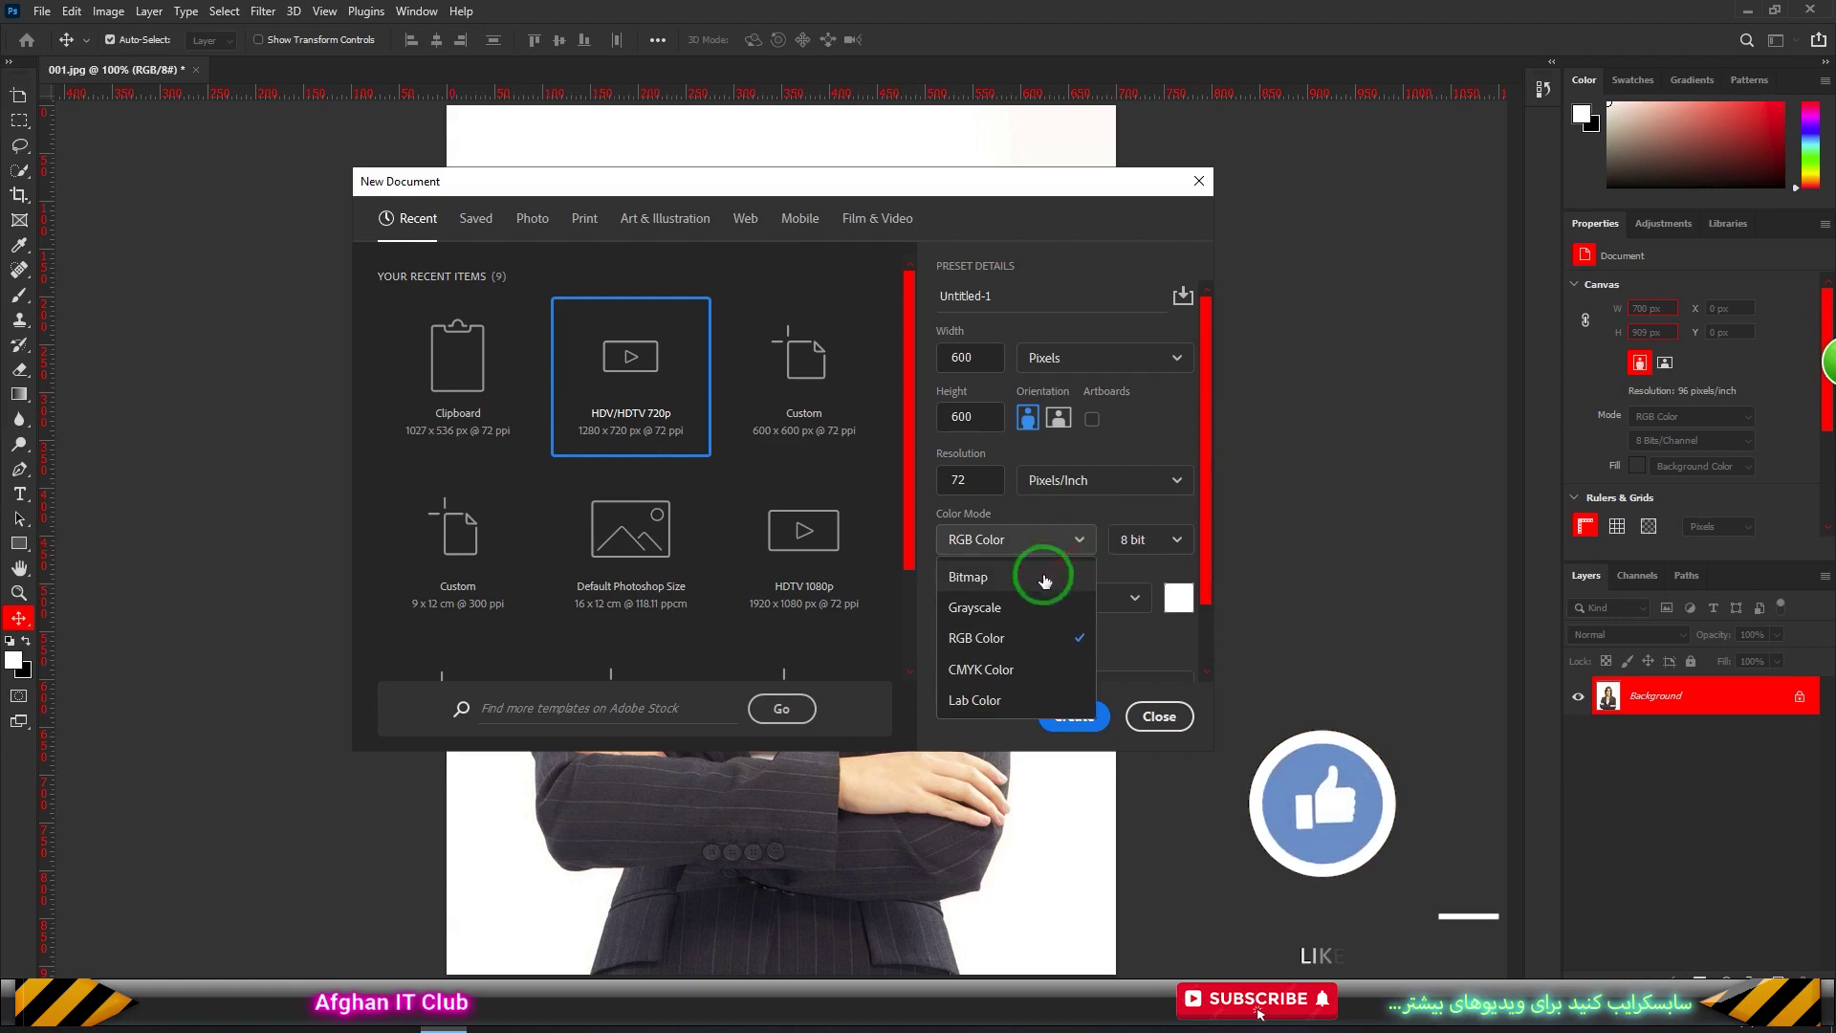
click(999, 639)
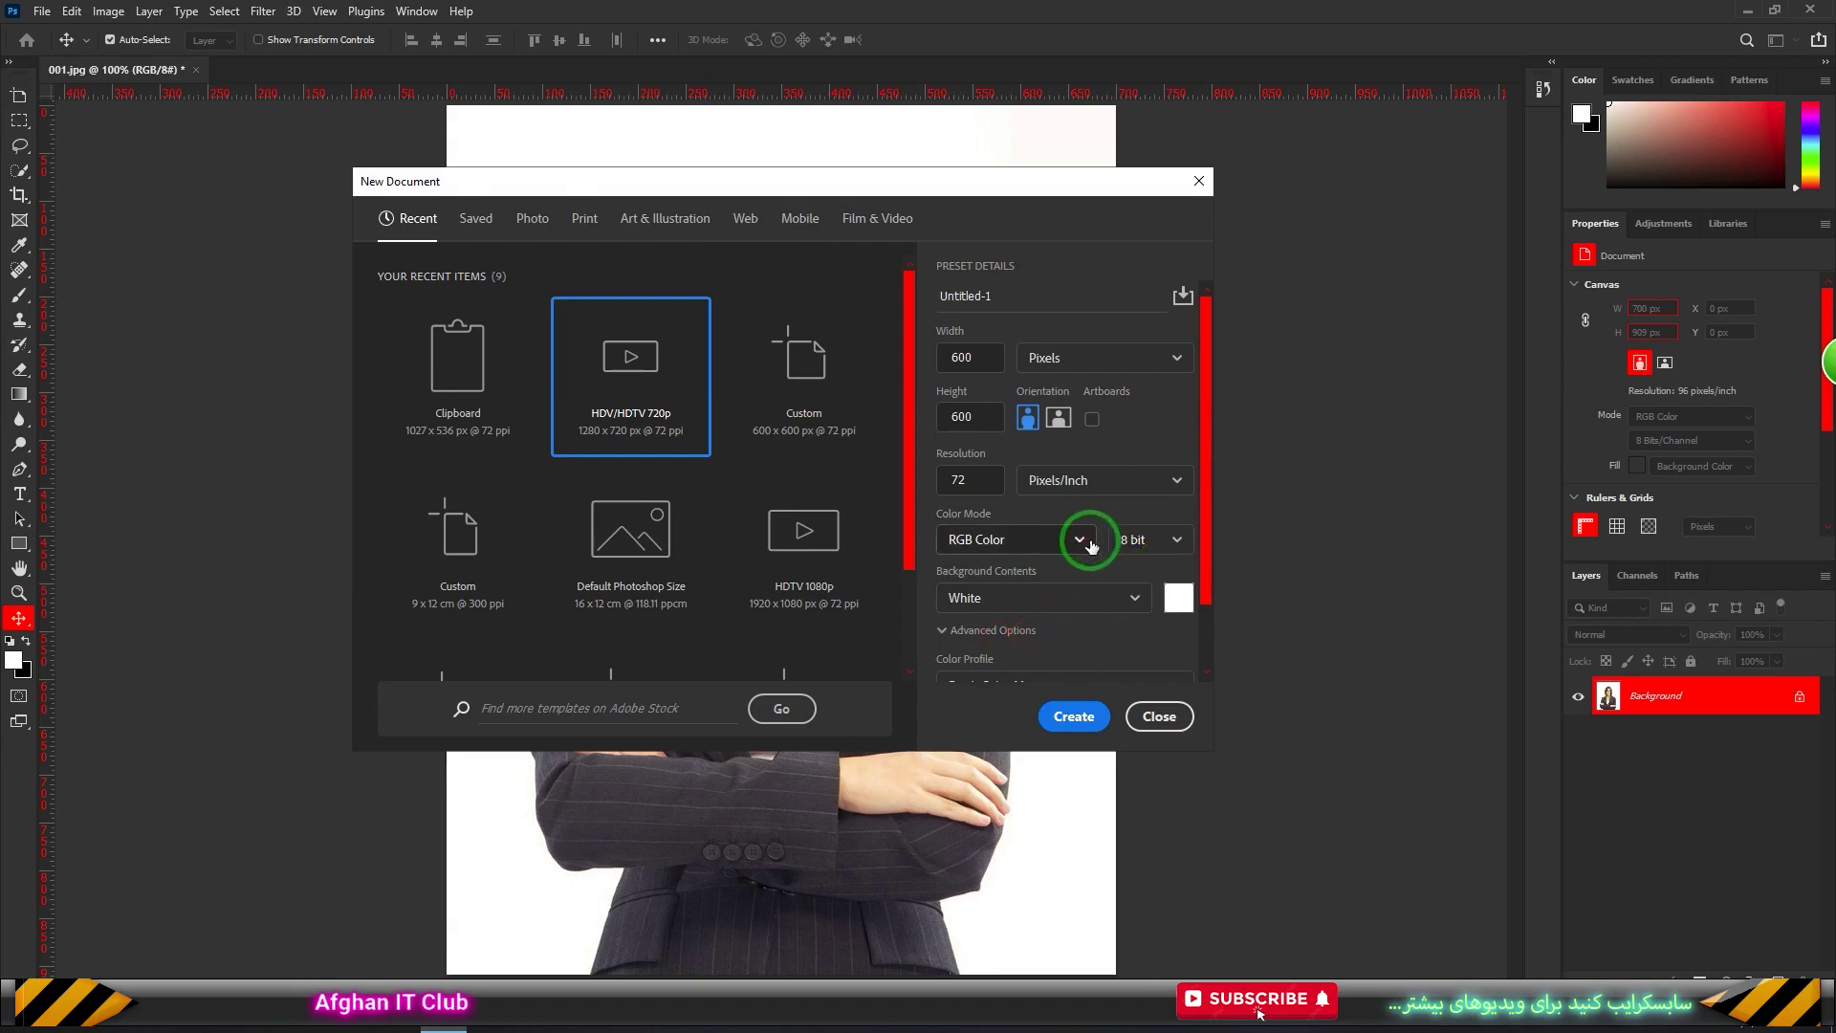
click(1136, 541)
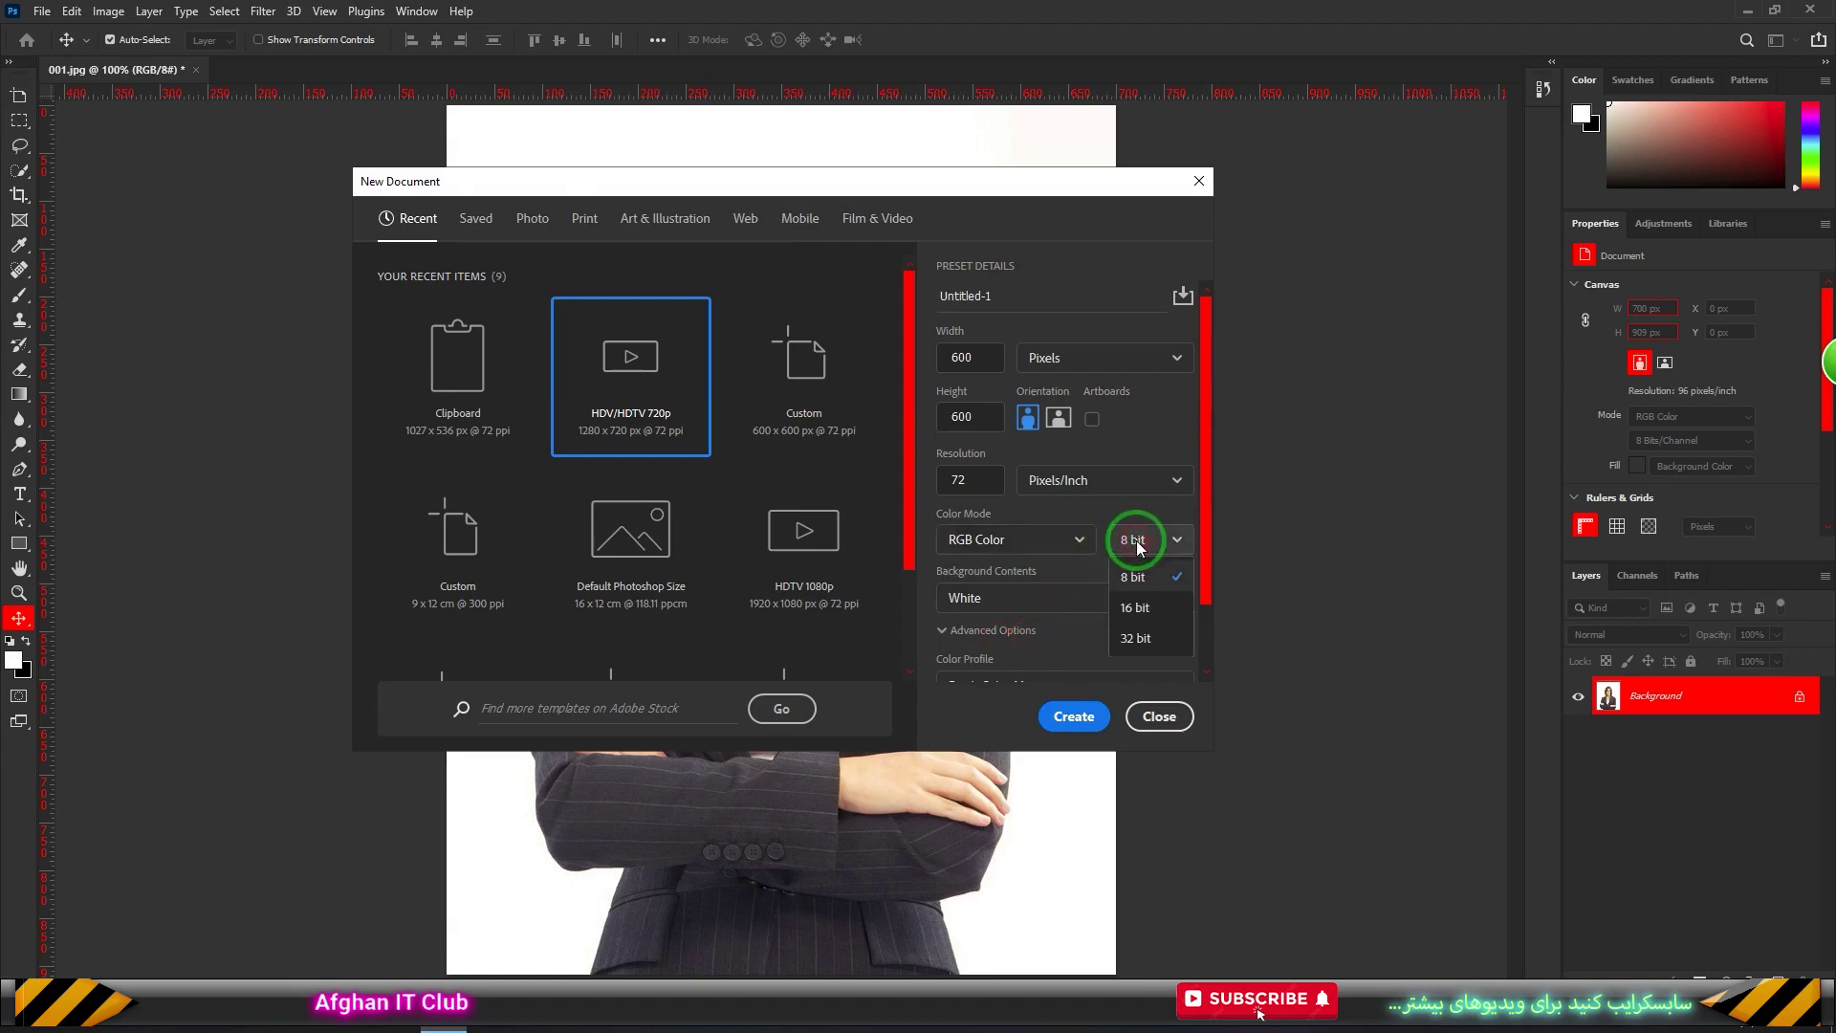
click(1178, 542)
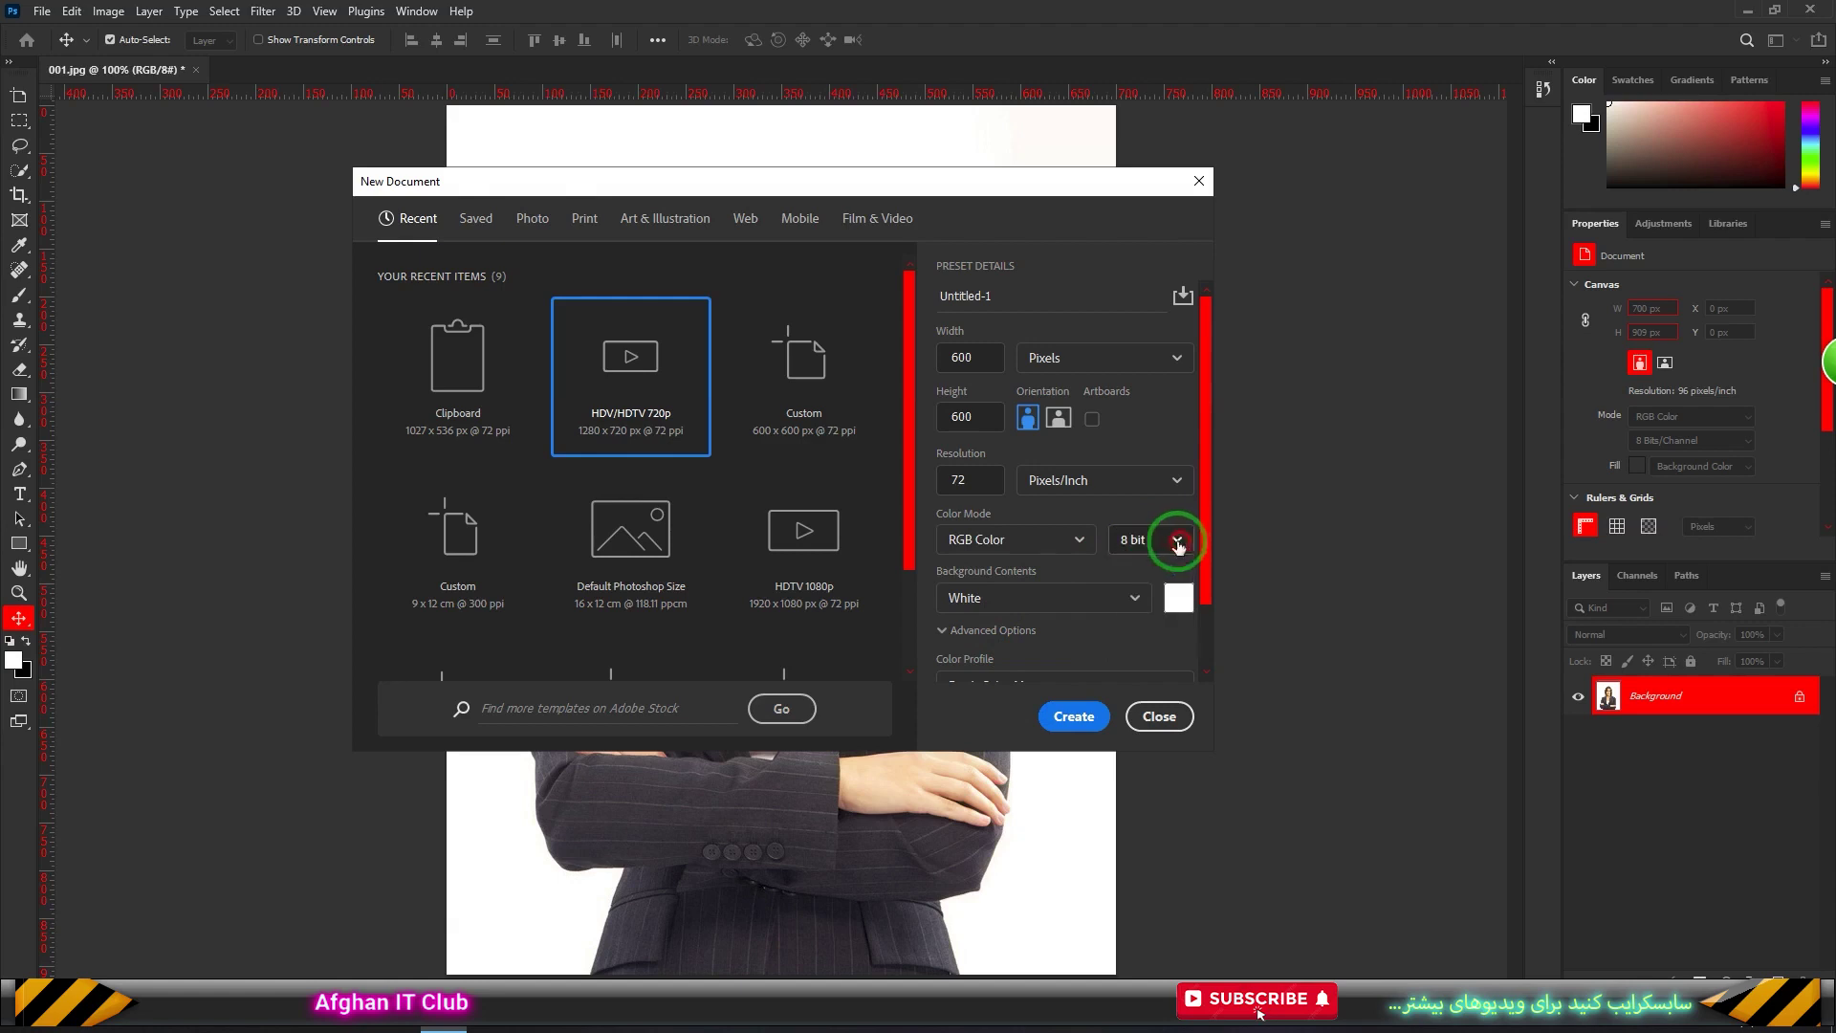
Set the color profile to sRGB IEC61966-2.1 and create the document
scroll(1209, 560, down, 3)
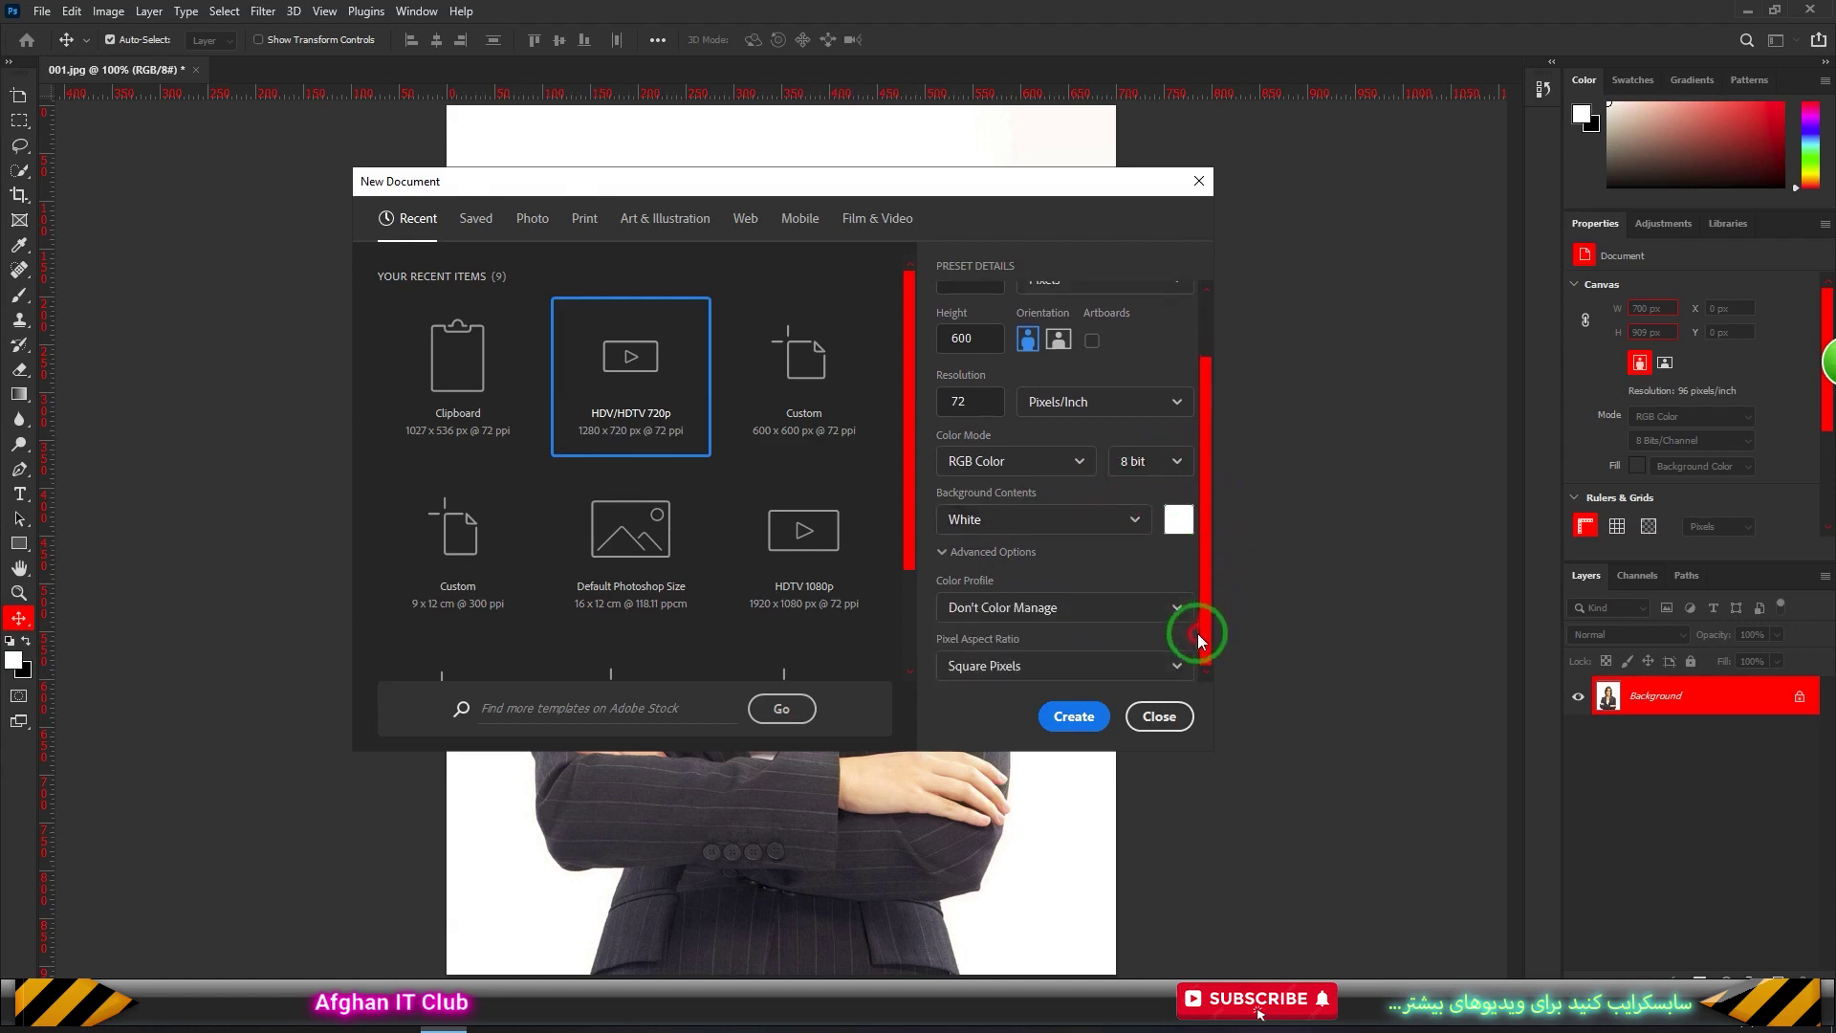
click(1169, 611)
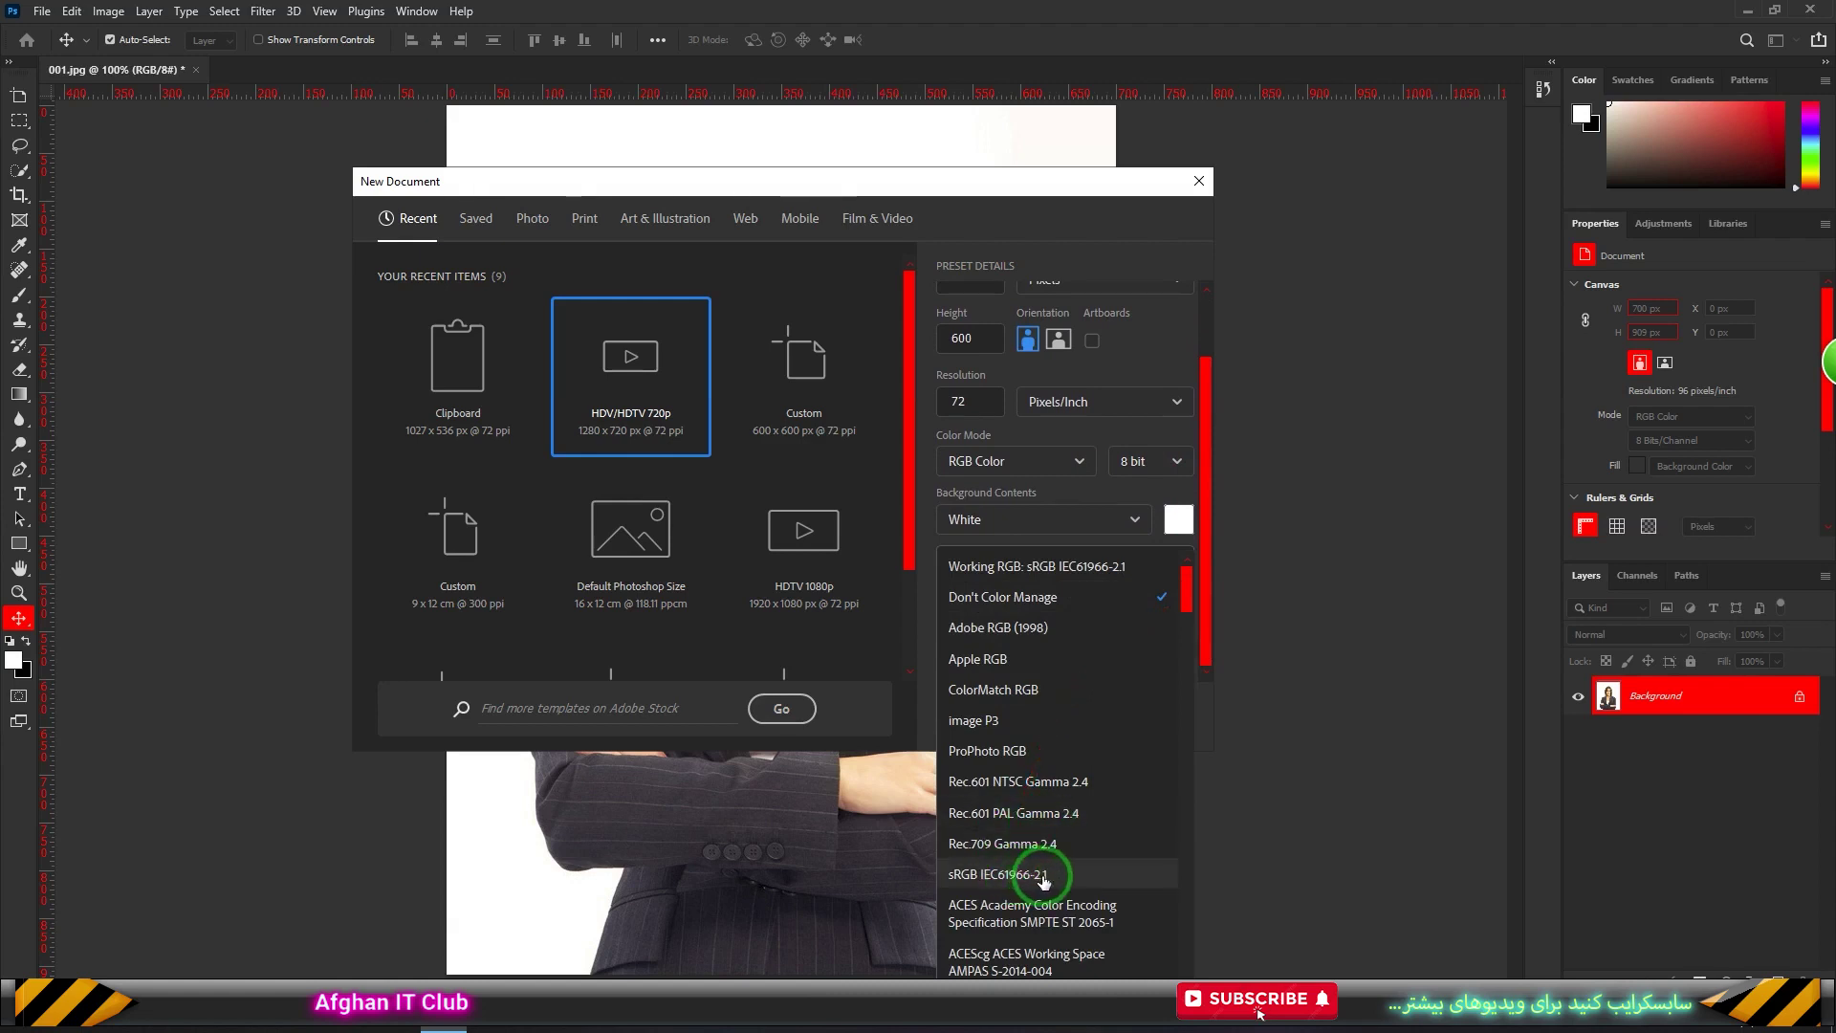
click(1053, 878)
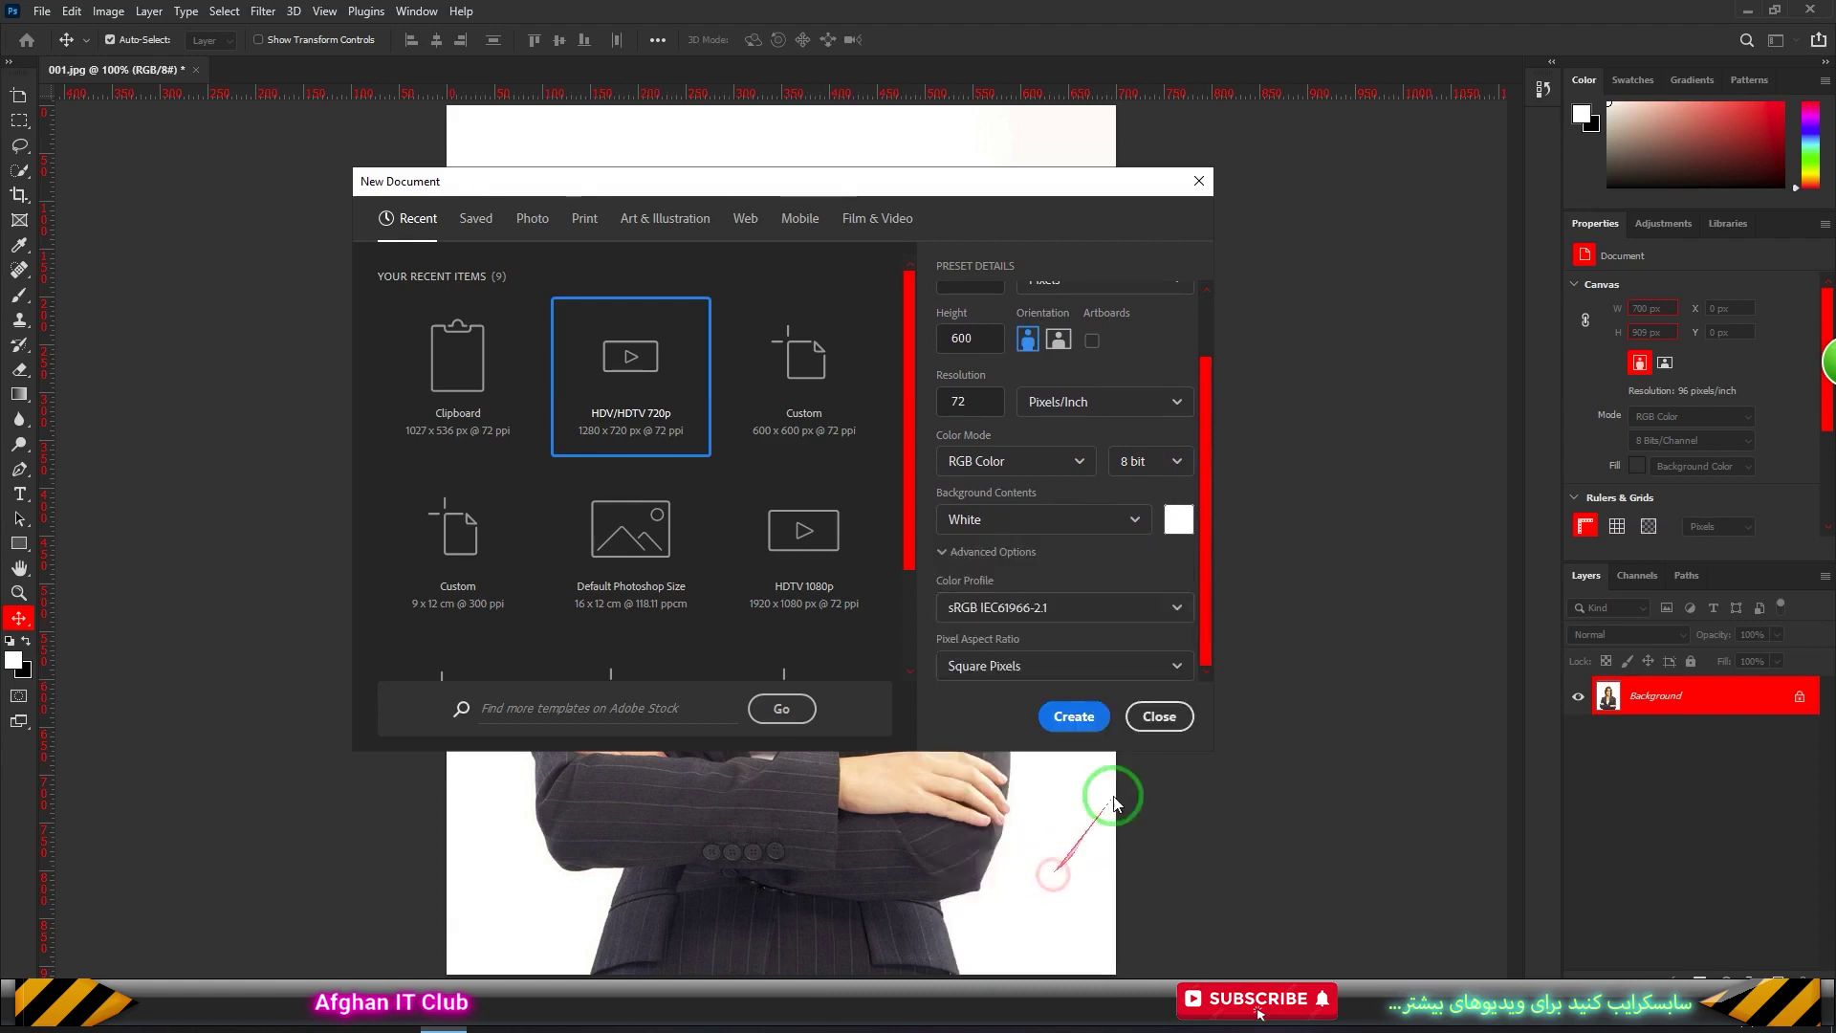
click(1075, 717)
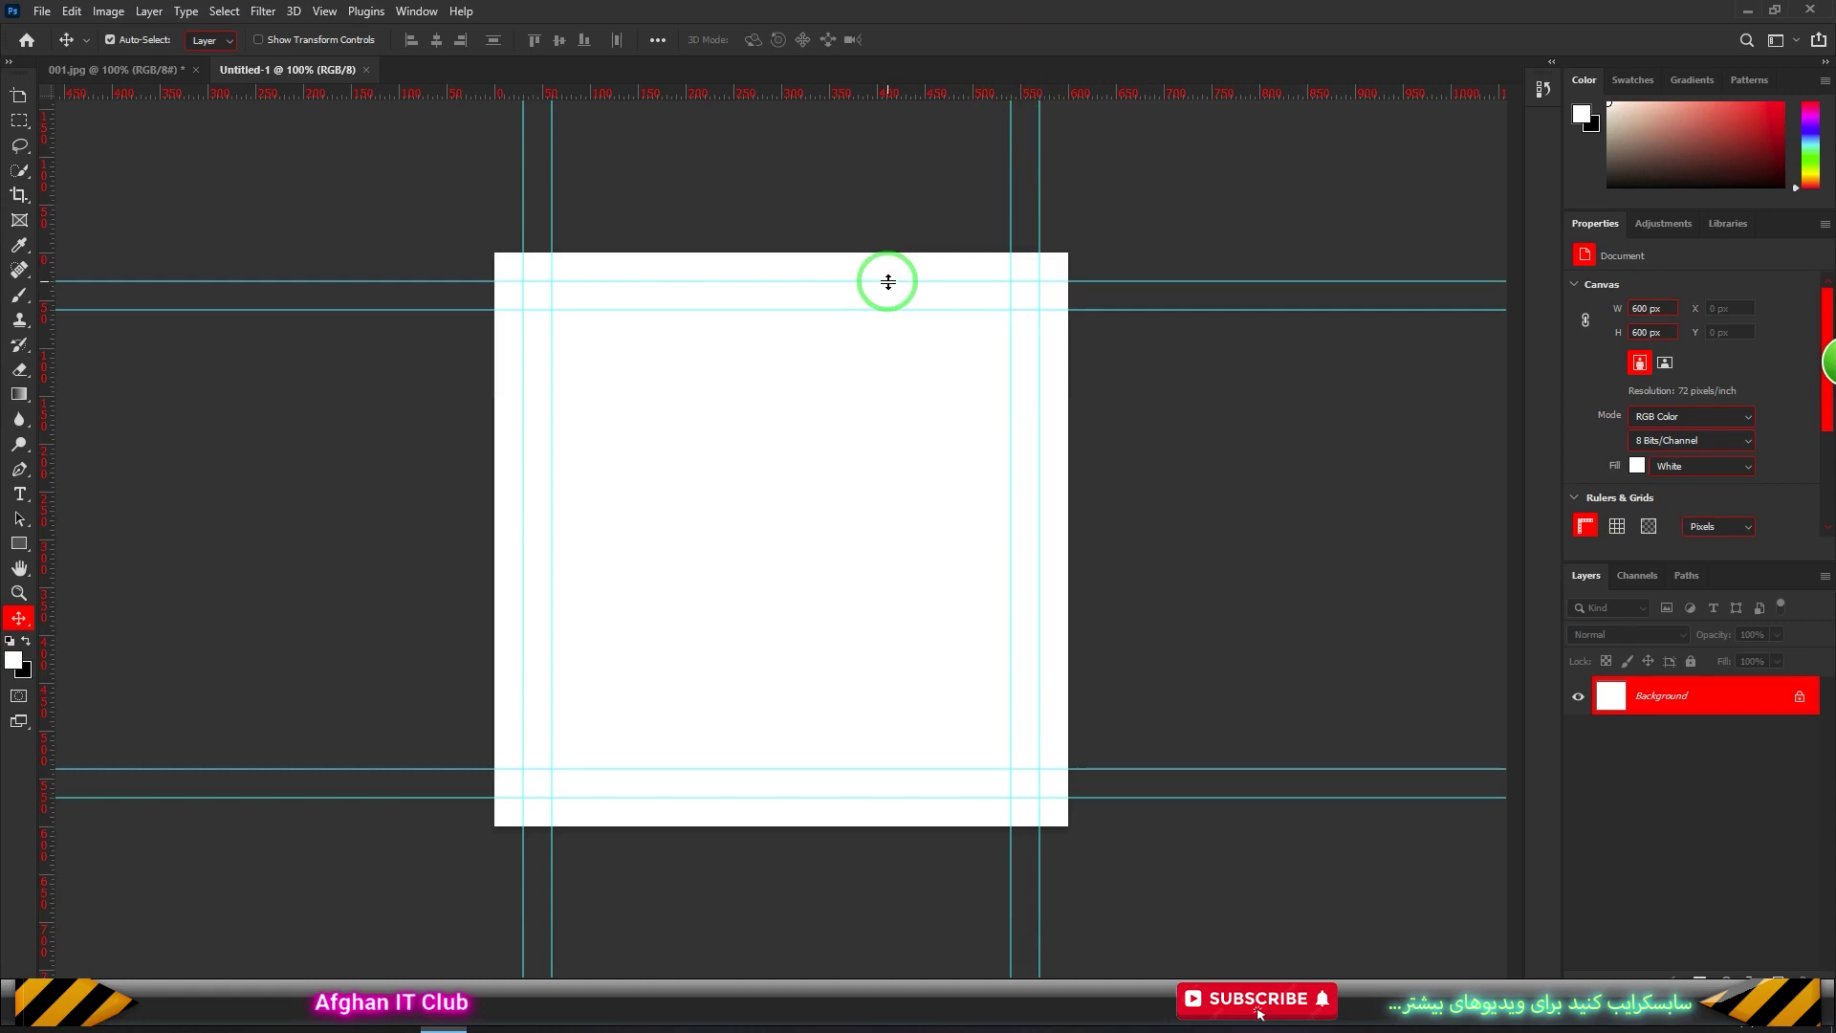
Remove all existing horizontal and vertical guides from the blank canvas
drag(887, 281, 894, 29)
drag(932, 310, 924, 29)
drag(1039, 356, 1797, 612)
drag(1010, 586, 1798, 602)
drag(992, 796, 700, 102)
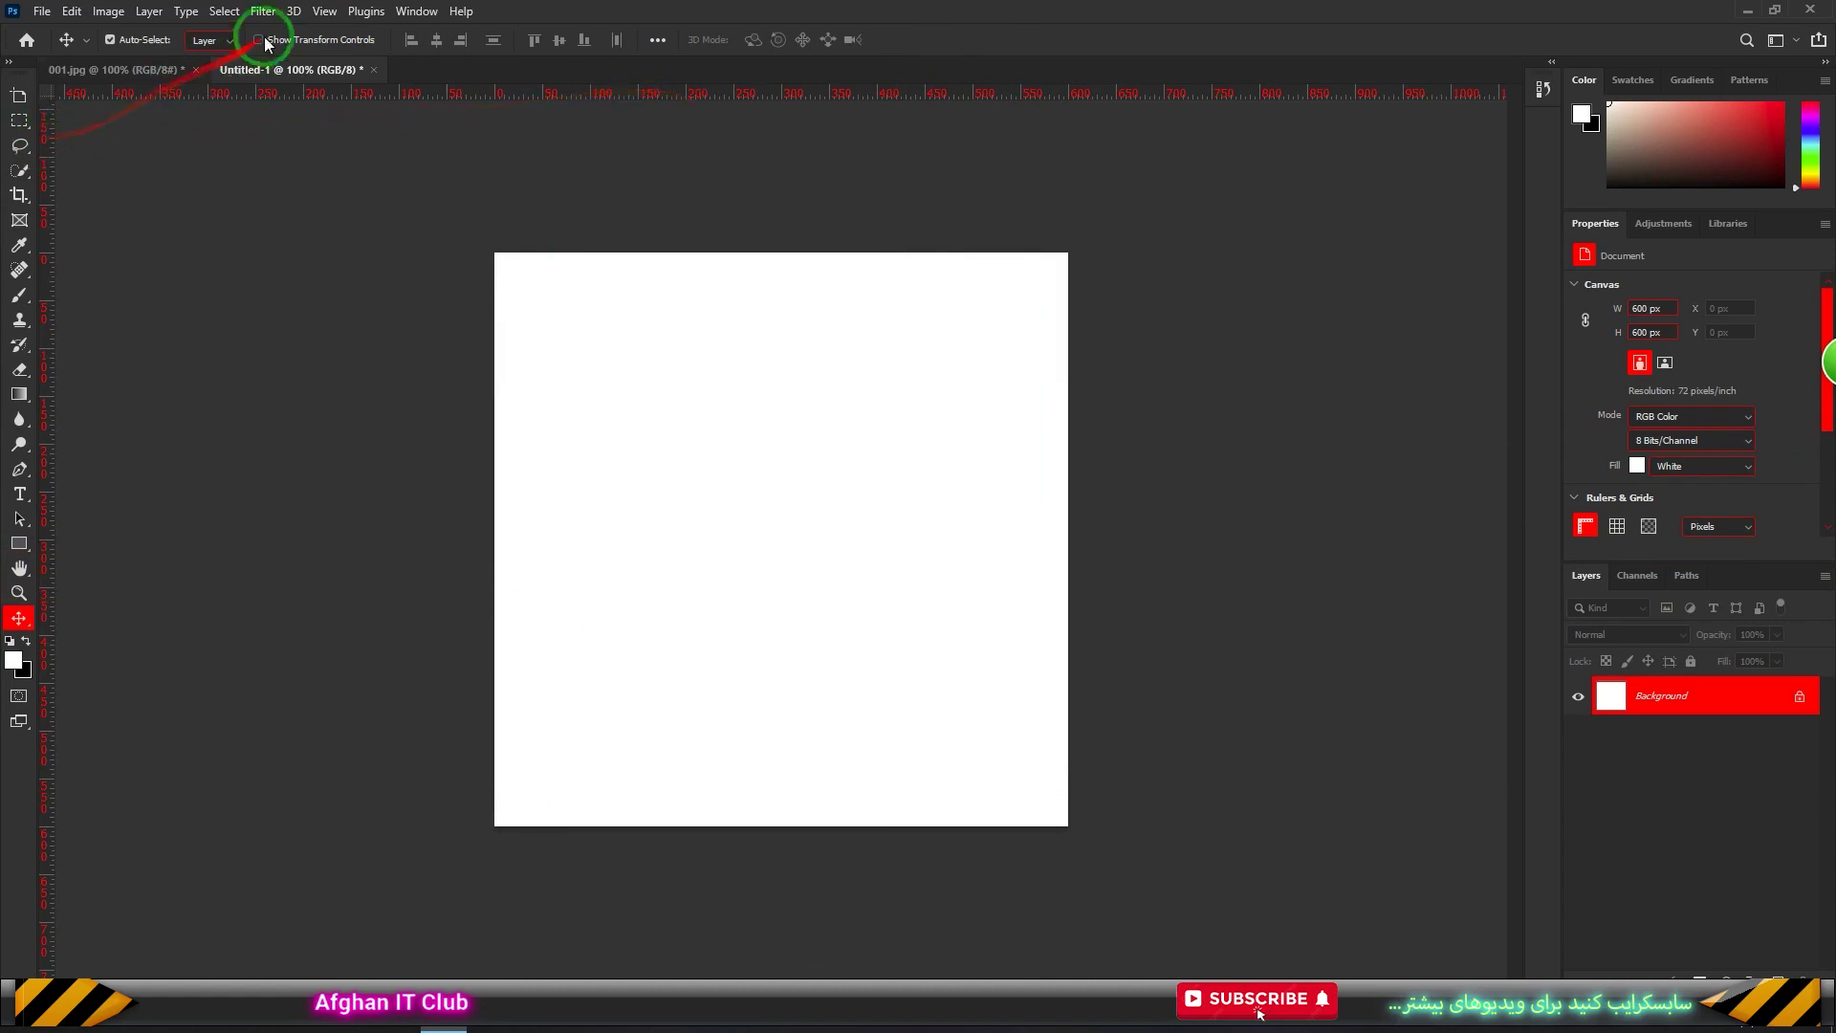
Hide the rulers and show them again
click(326, 12)
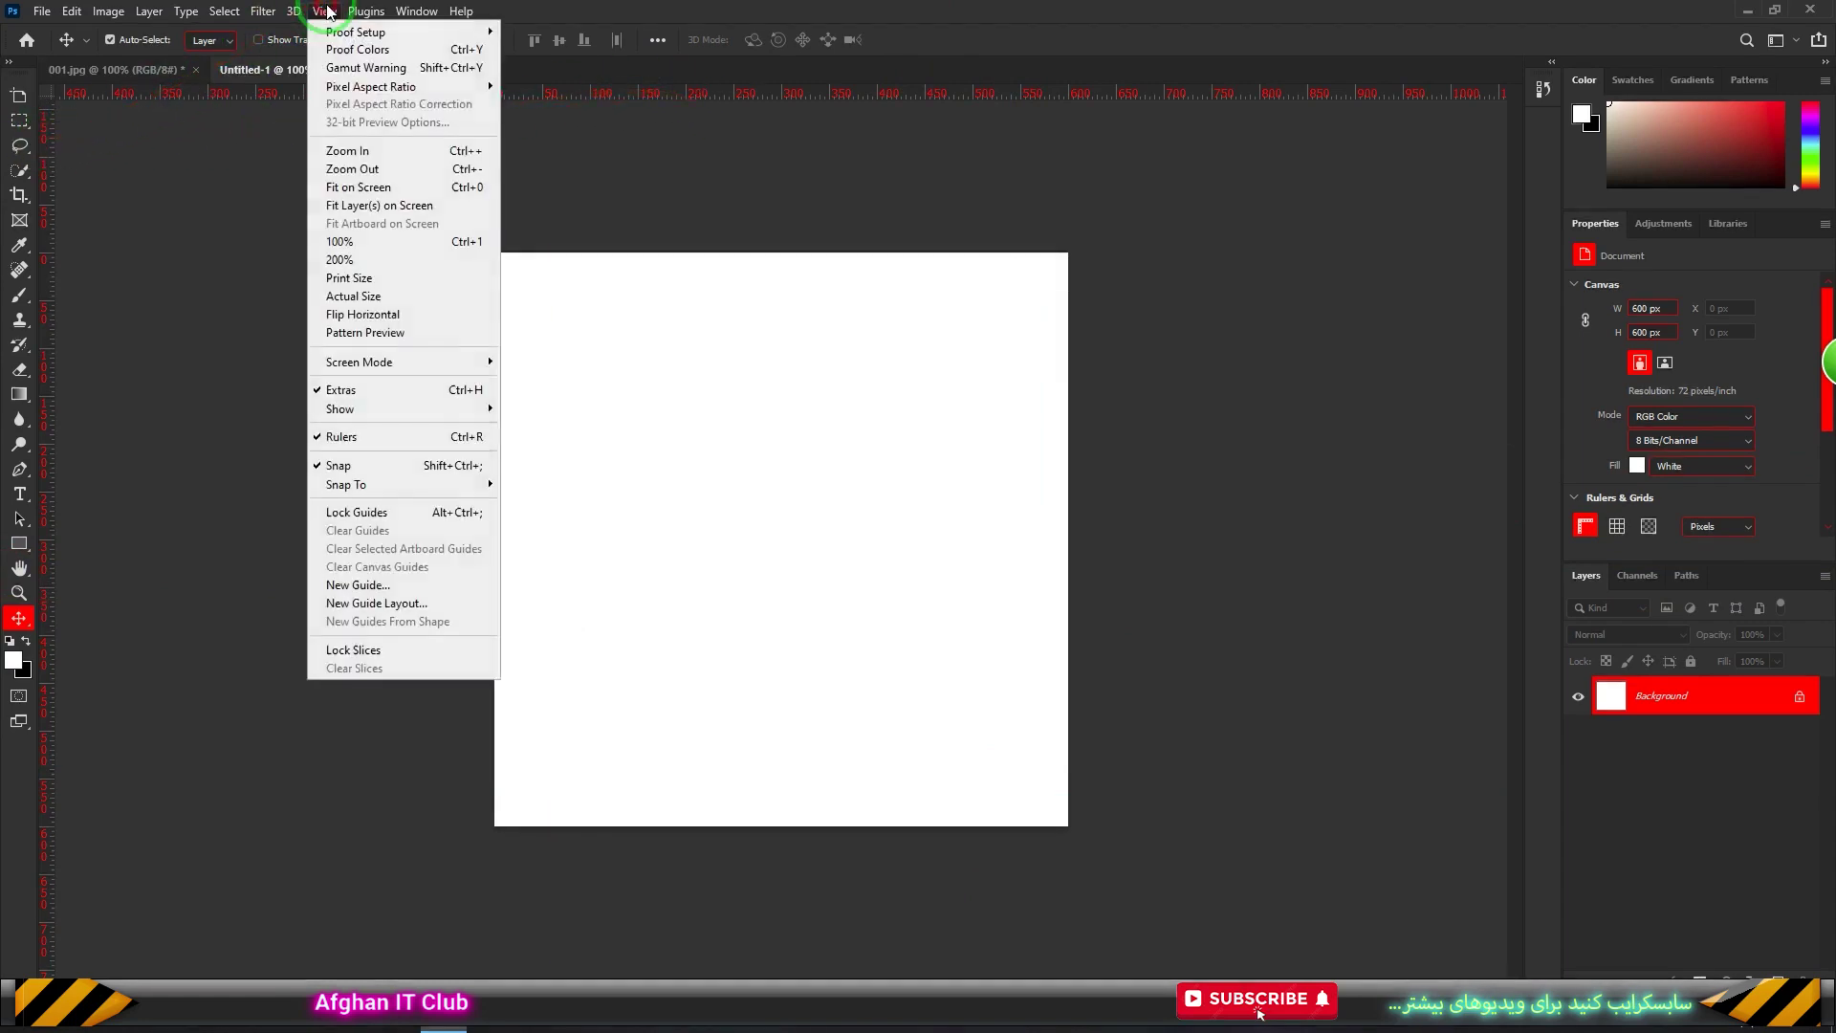
click(371, 439)
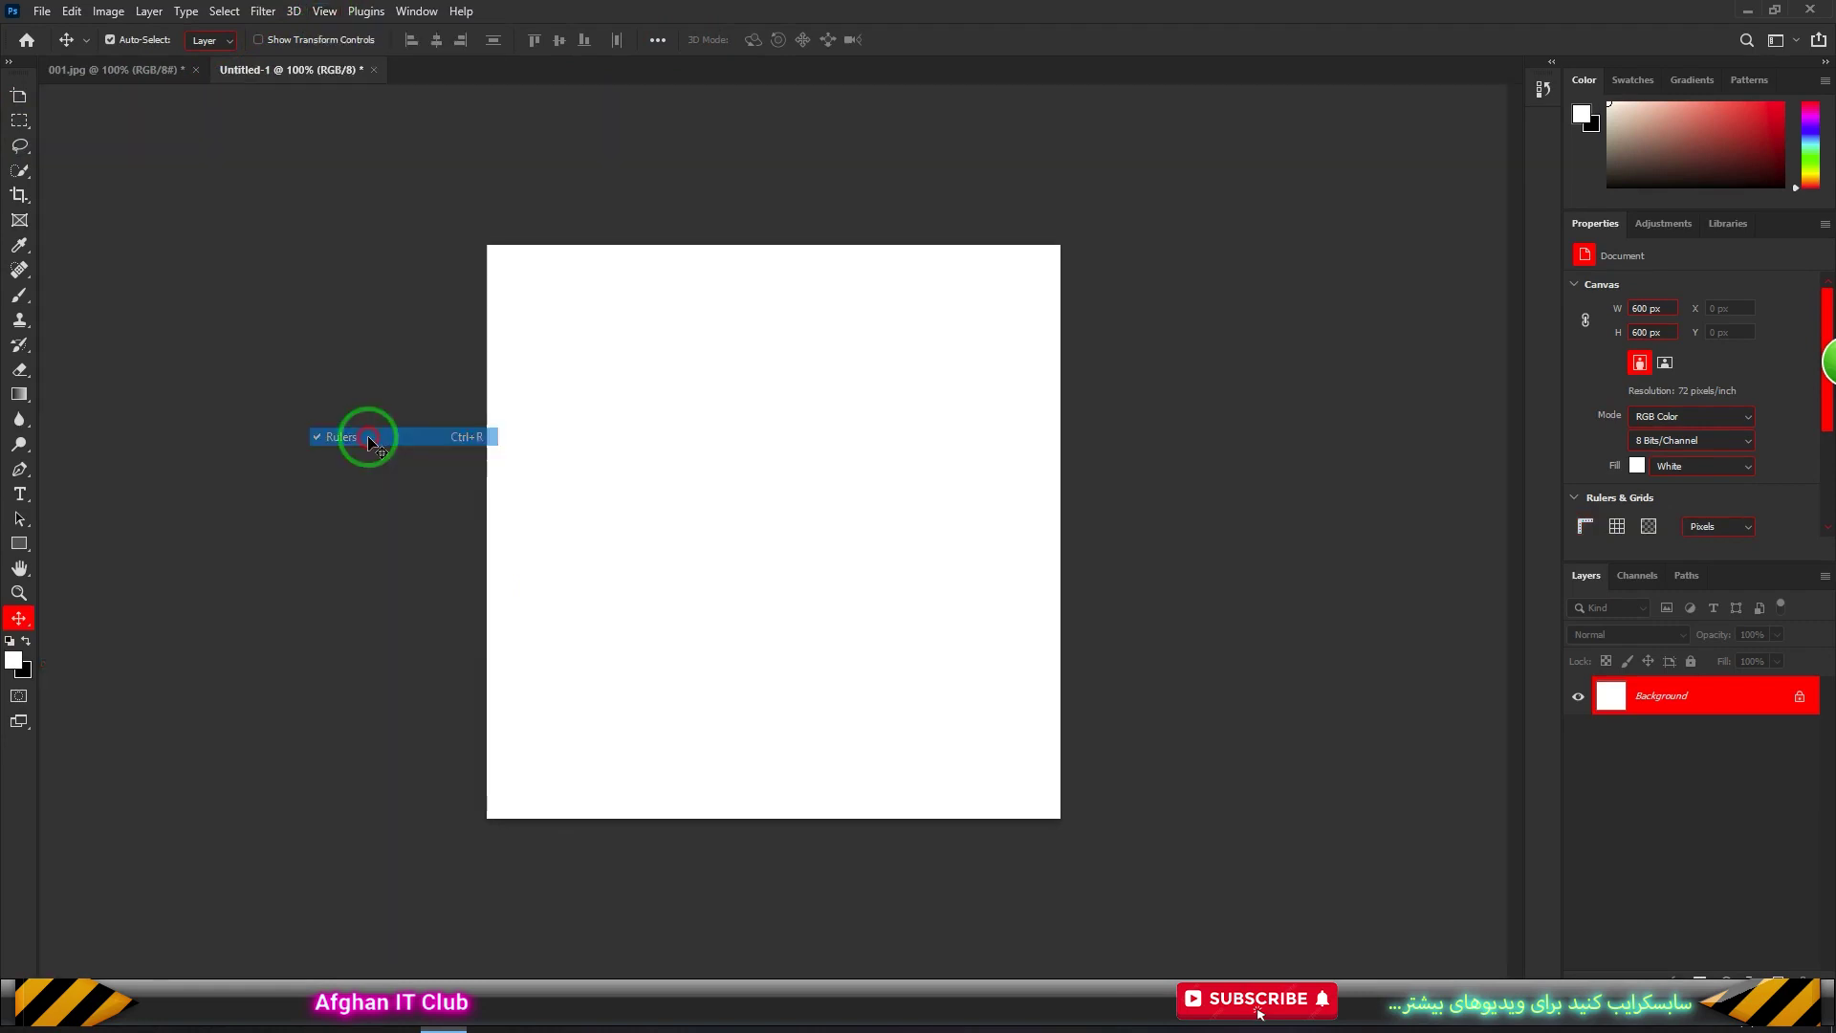
click(325, 11)
mouse_move(375, 486)
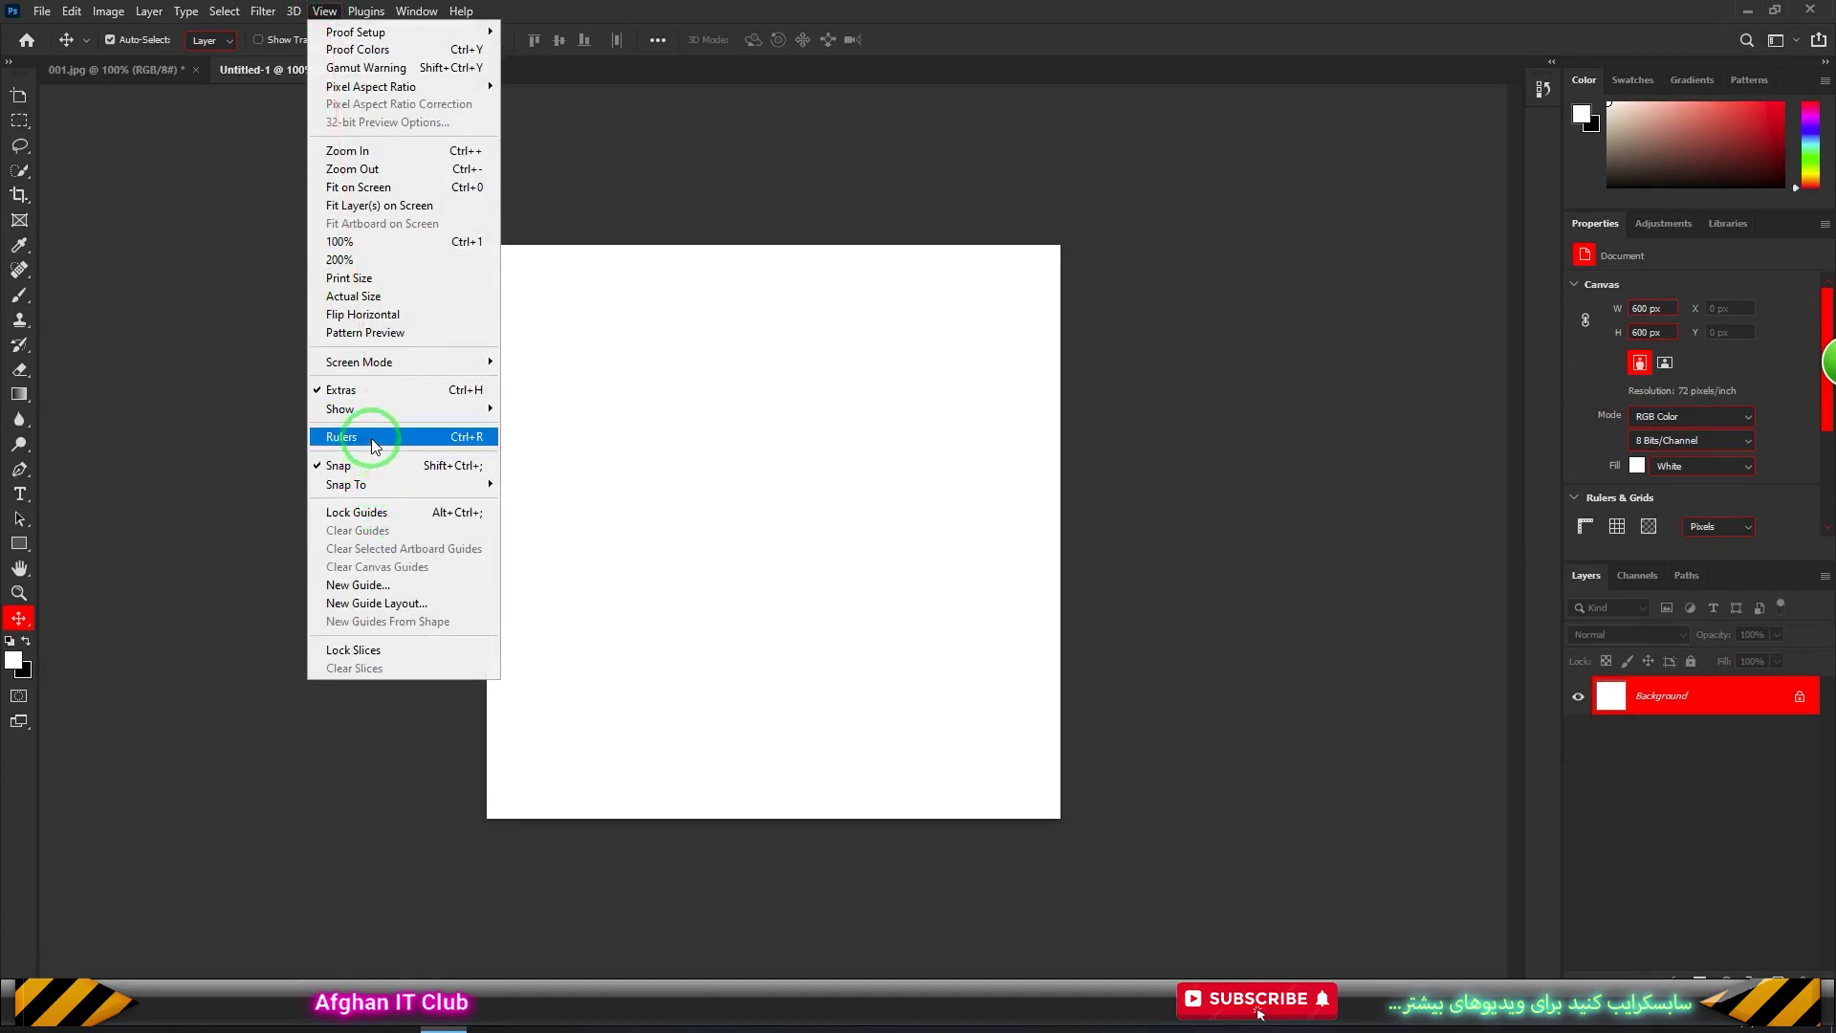
click(372, 440)
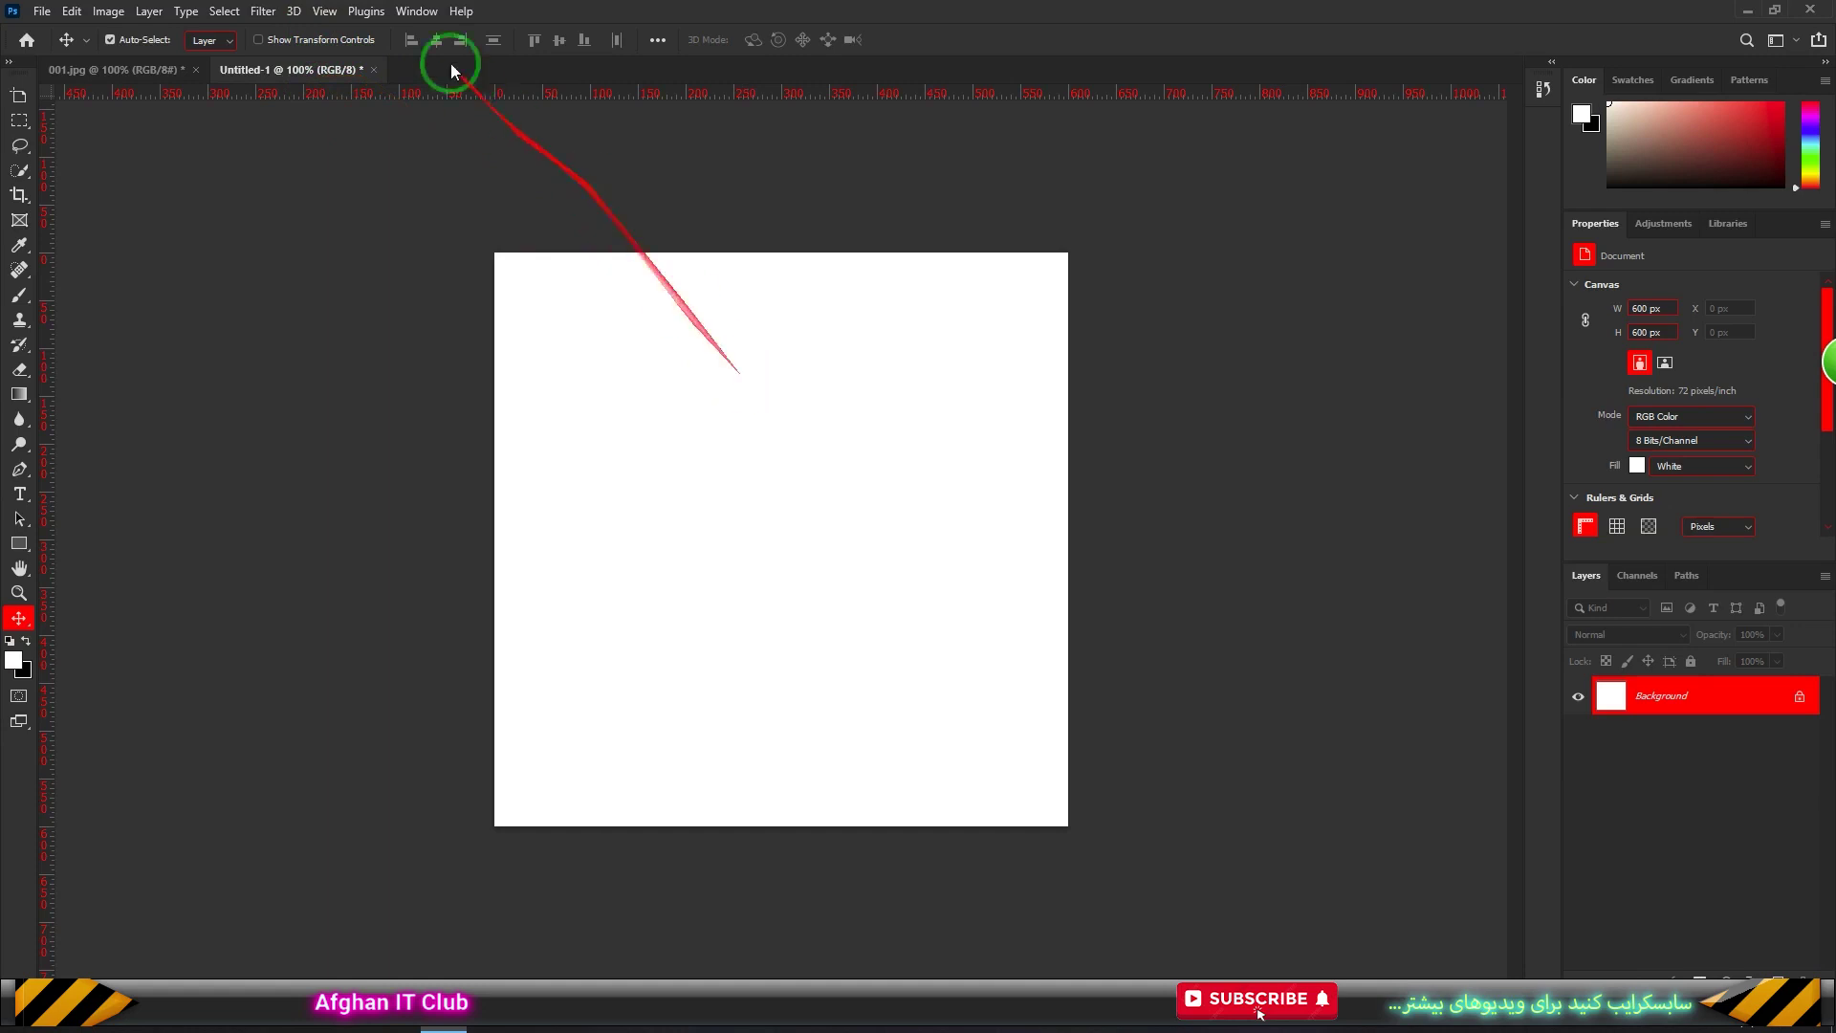
Add a horizontal guide at 300 px, across the middle of the canvas
click(326, 12)
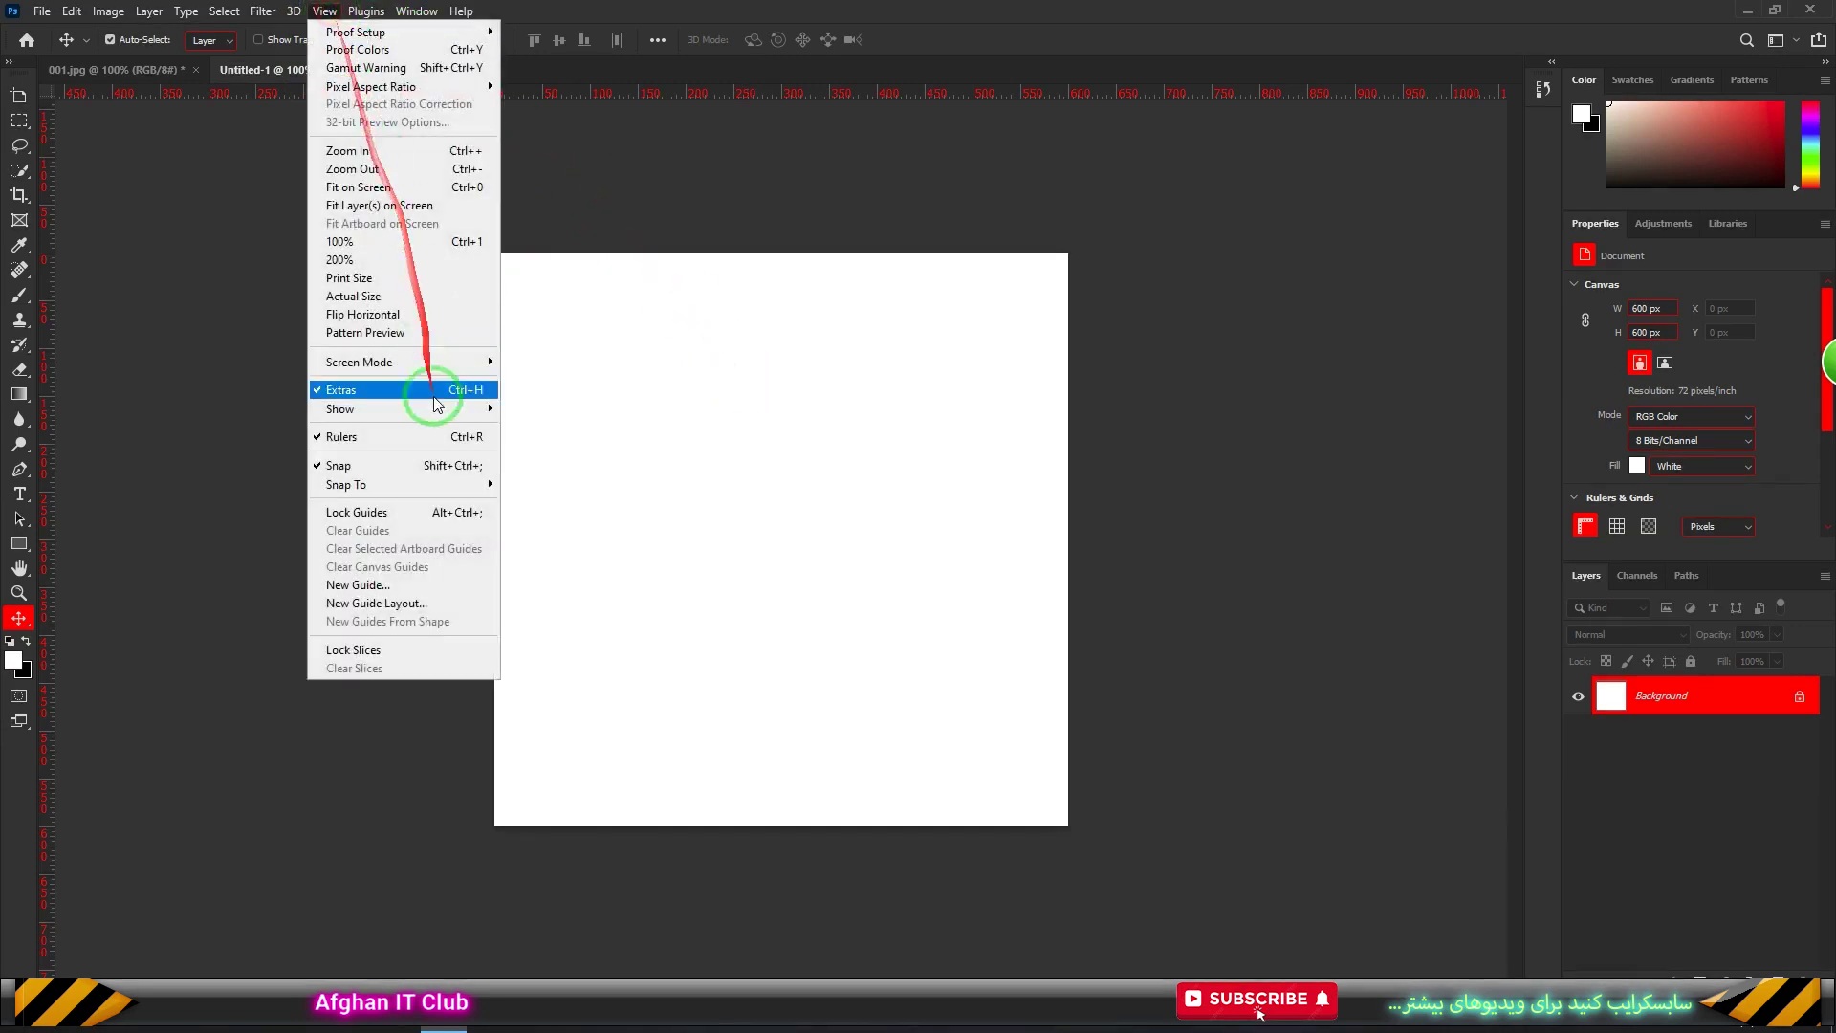
click(403, 585)
click(861, 347)
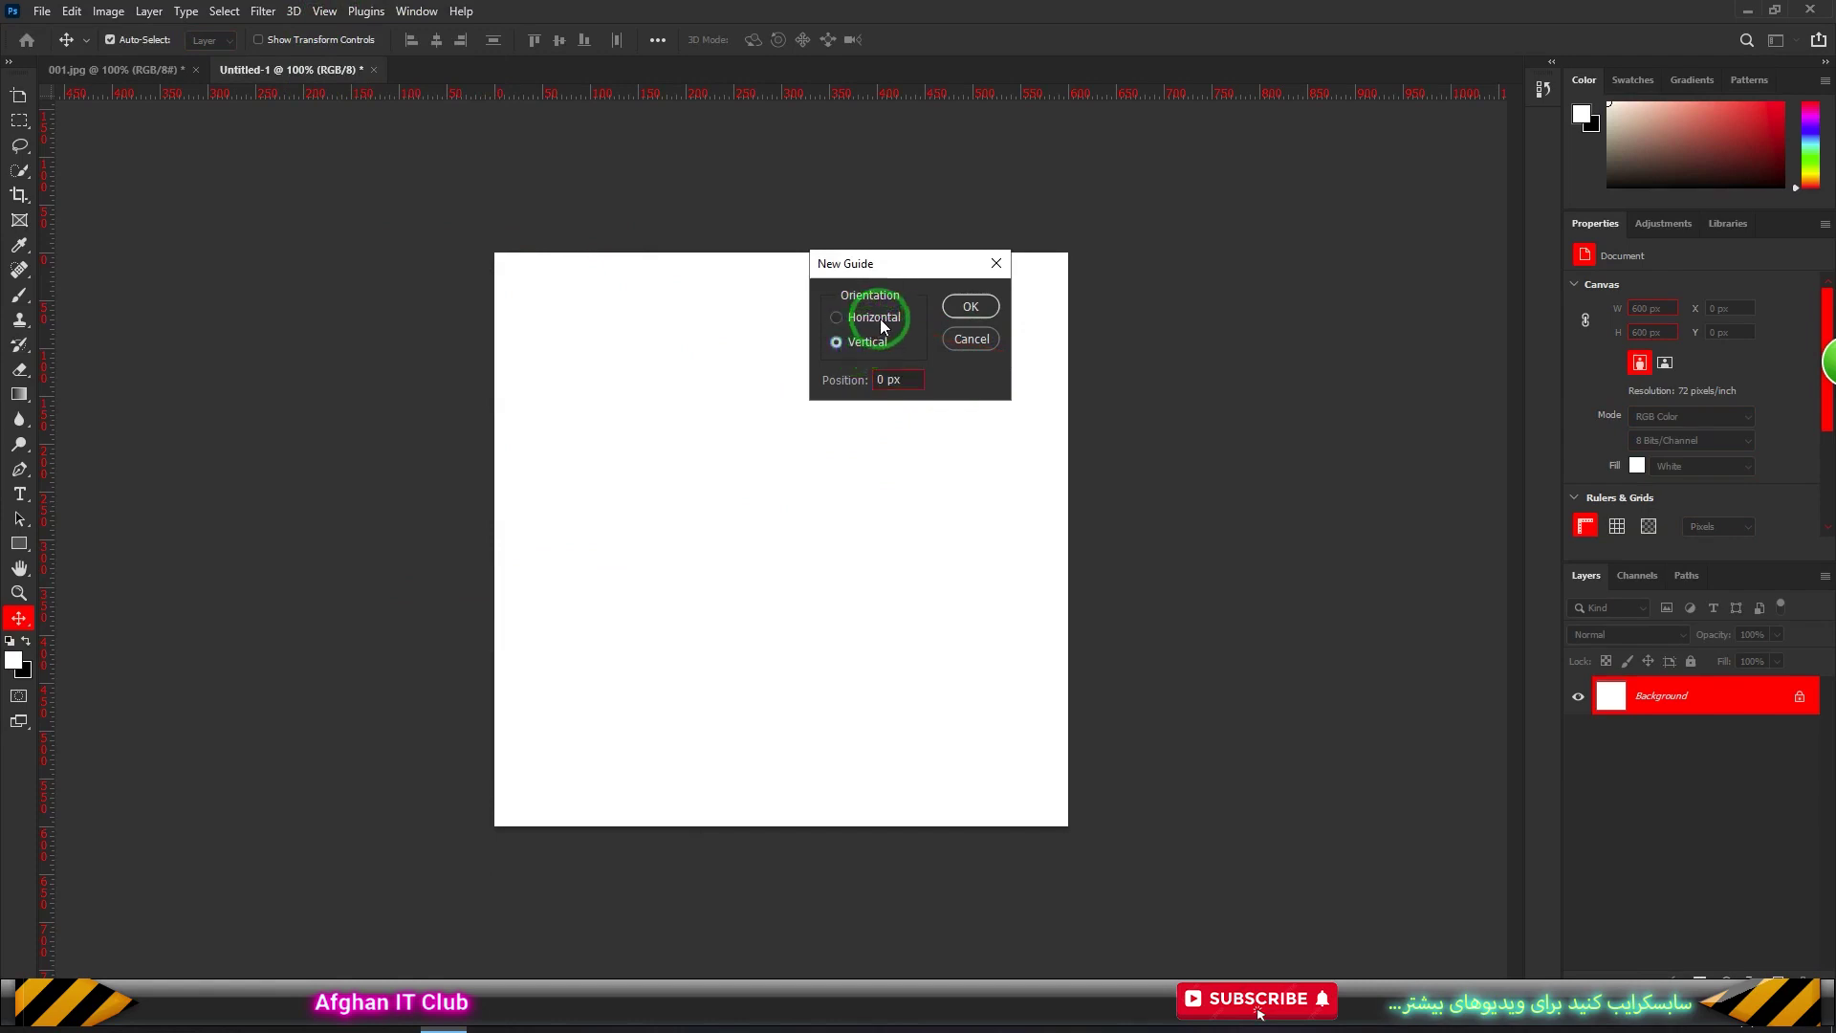
click(880, 326)
click(887, 380)
click(864, 383)
text(300)
click(969, 306)
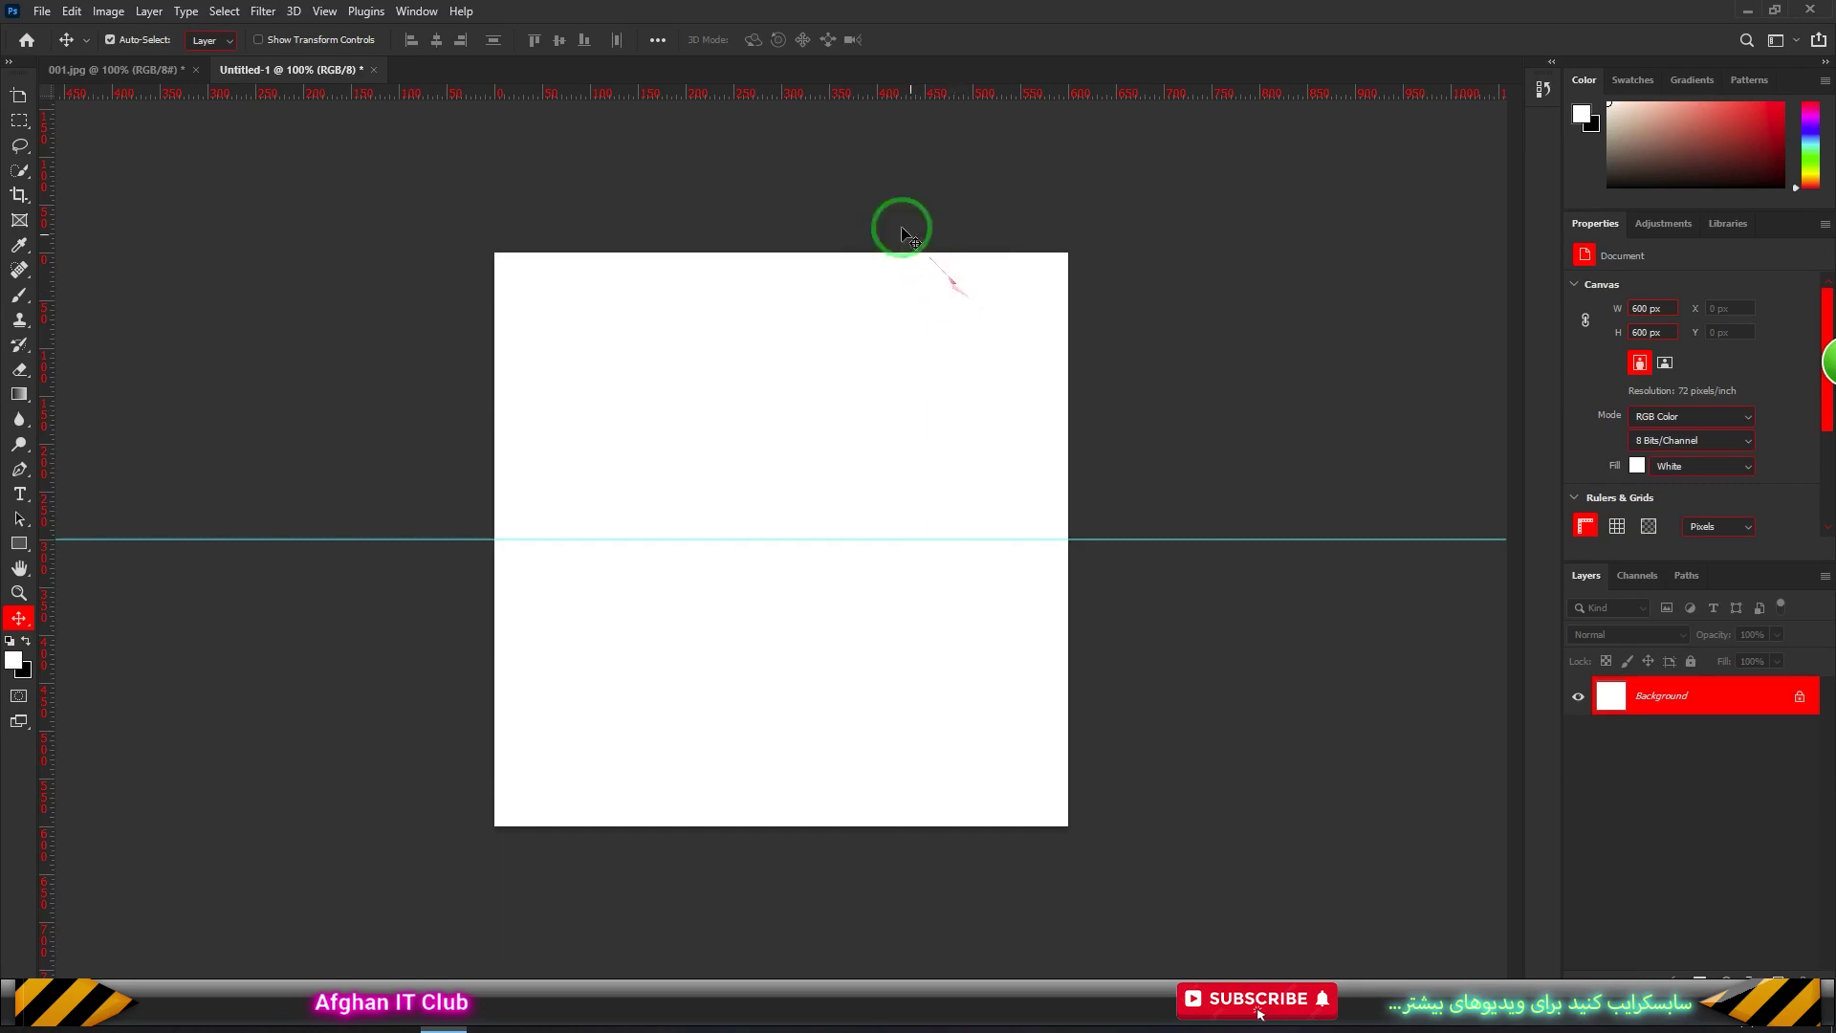
Add a second horizontal guide below the middle one, at about 410 px
click(324, 11)
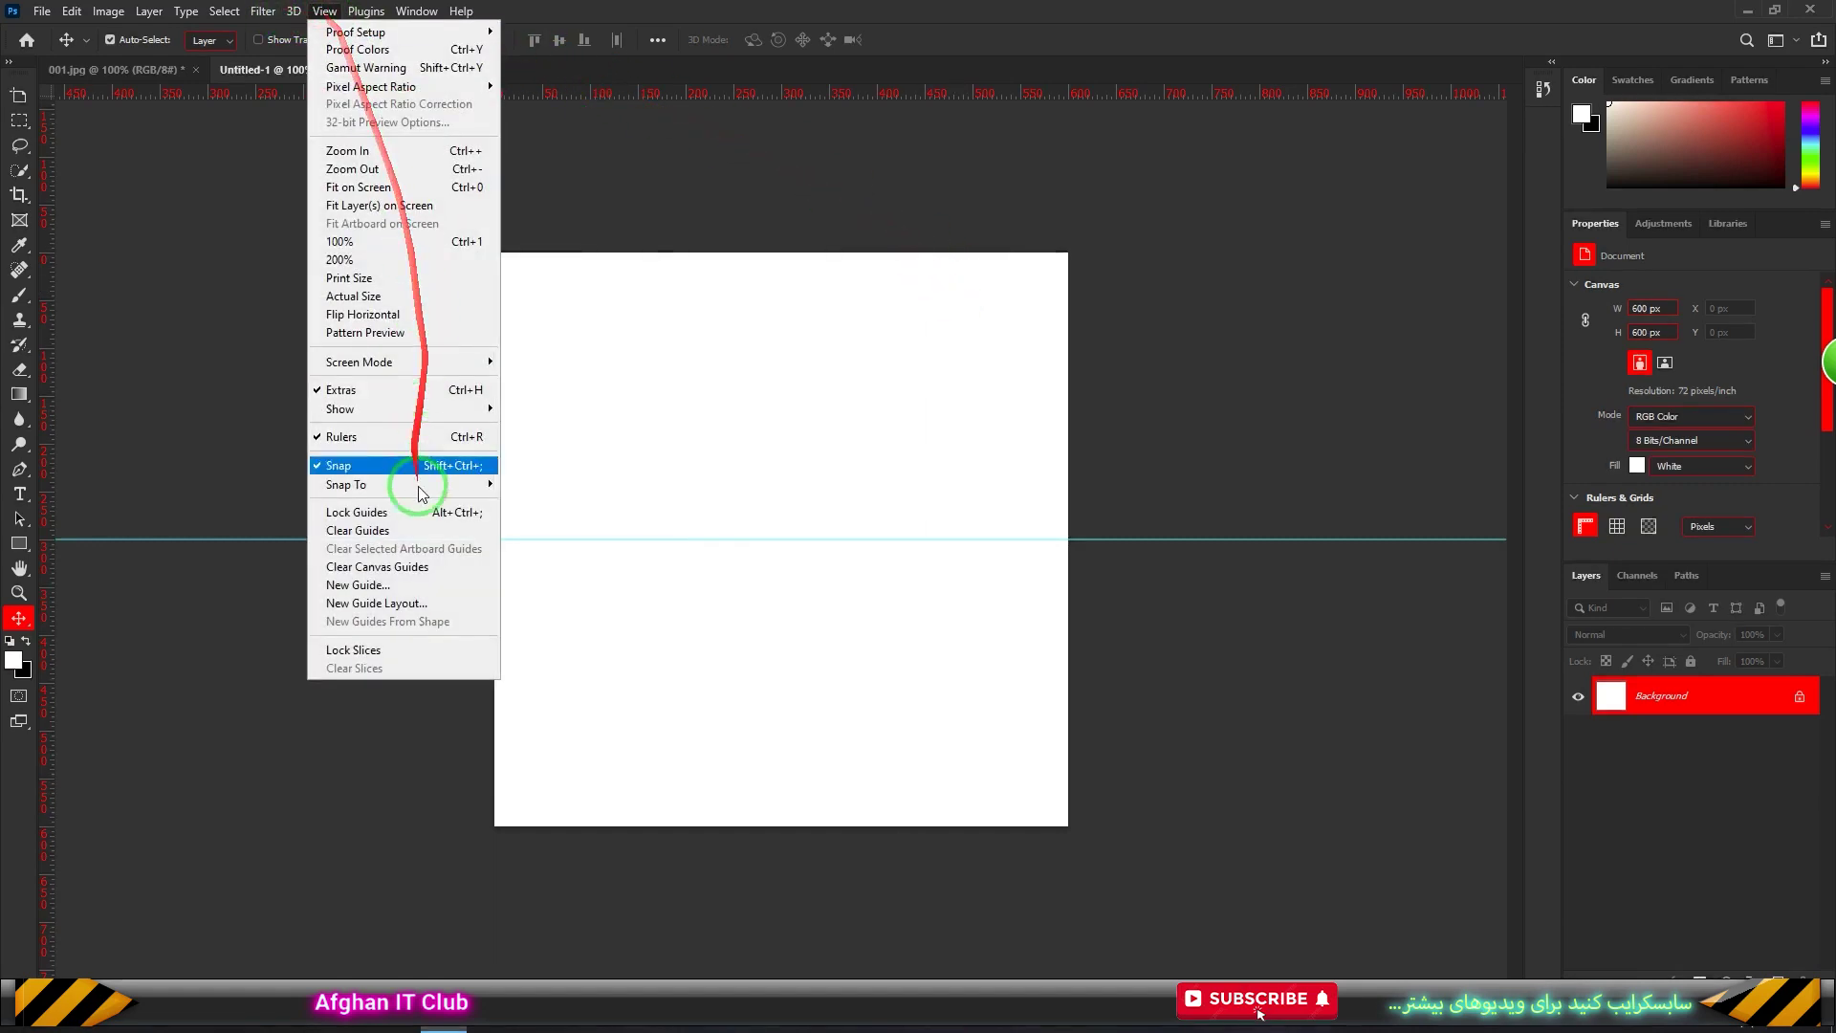
click(393, 586)
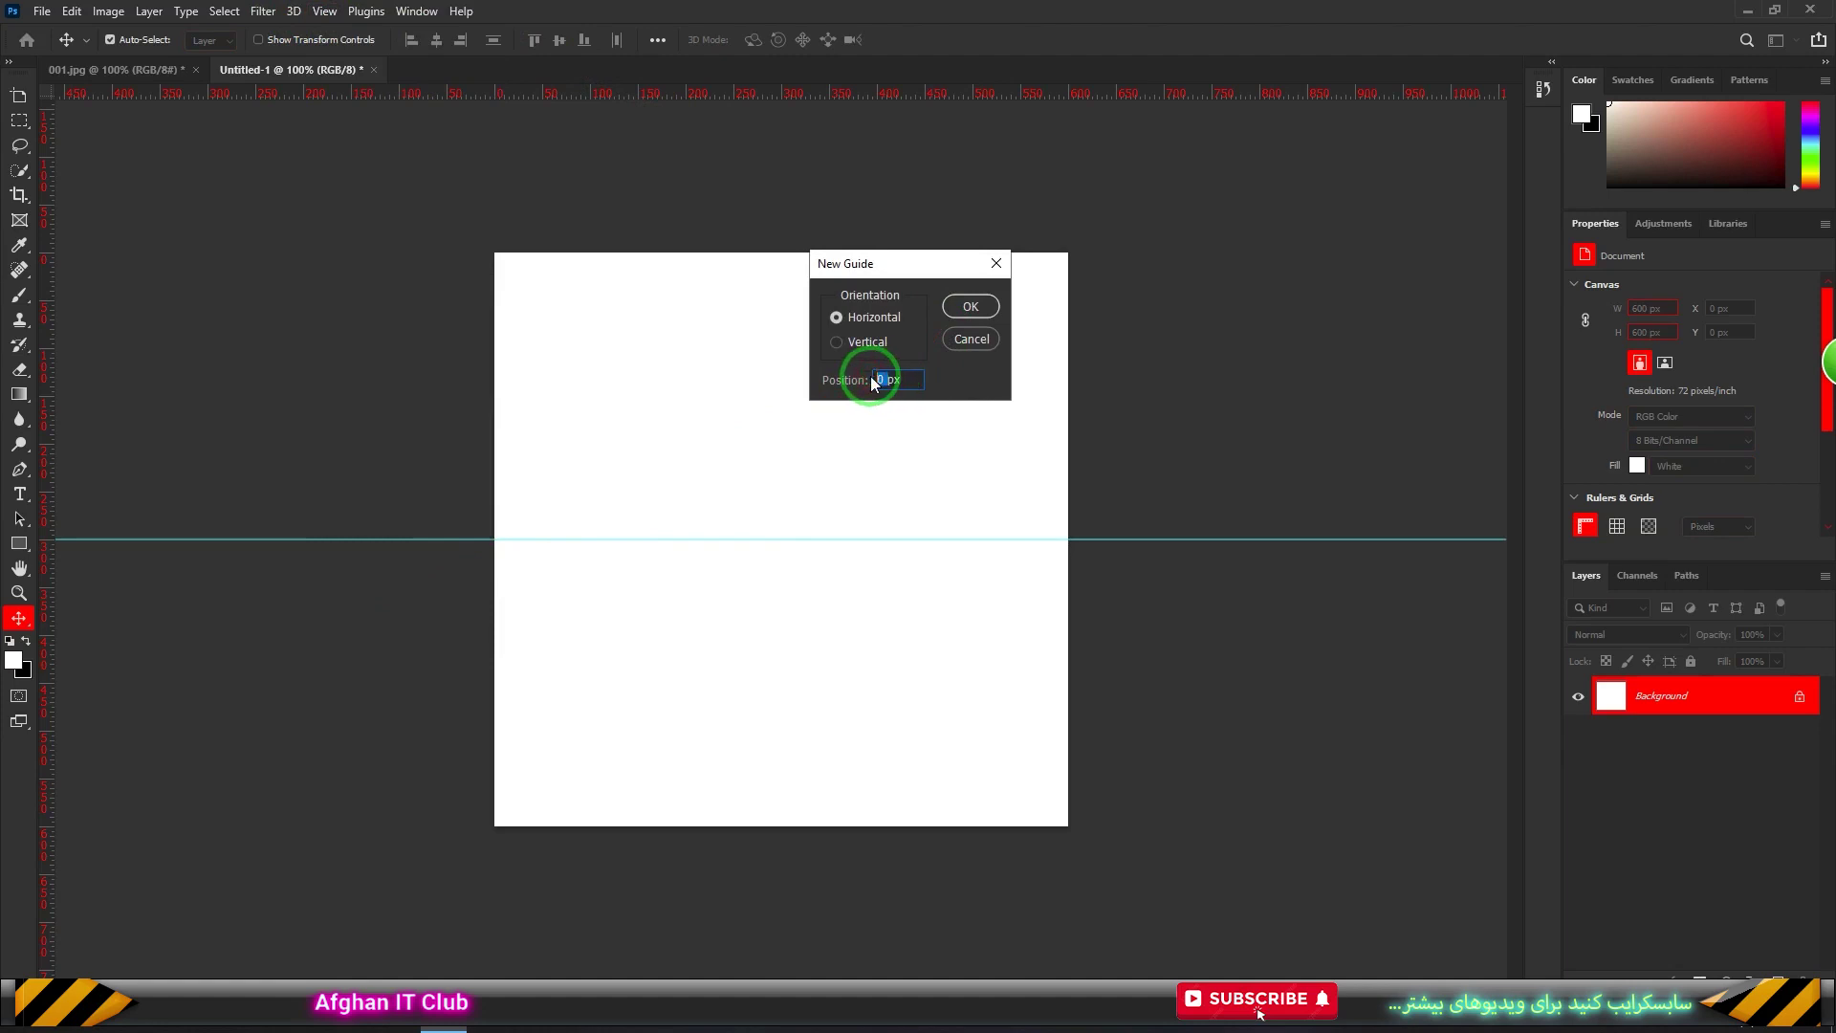
text(4)
click(971, 307)
Add a third horizontal guide above the middle one, at about 185 px
click(319, 12)
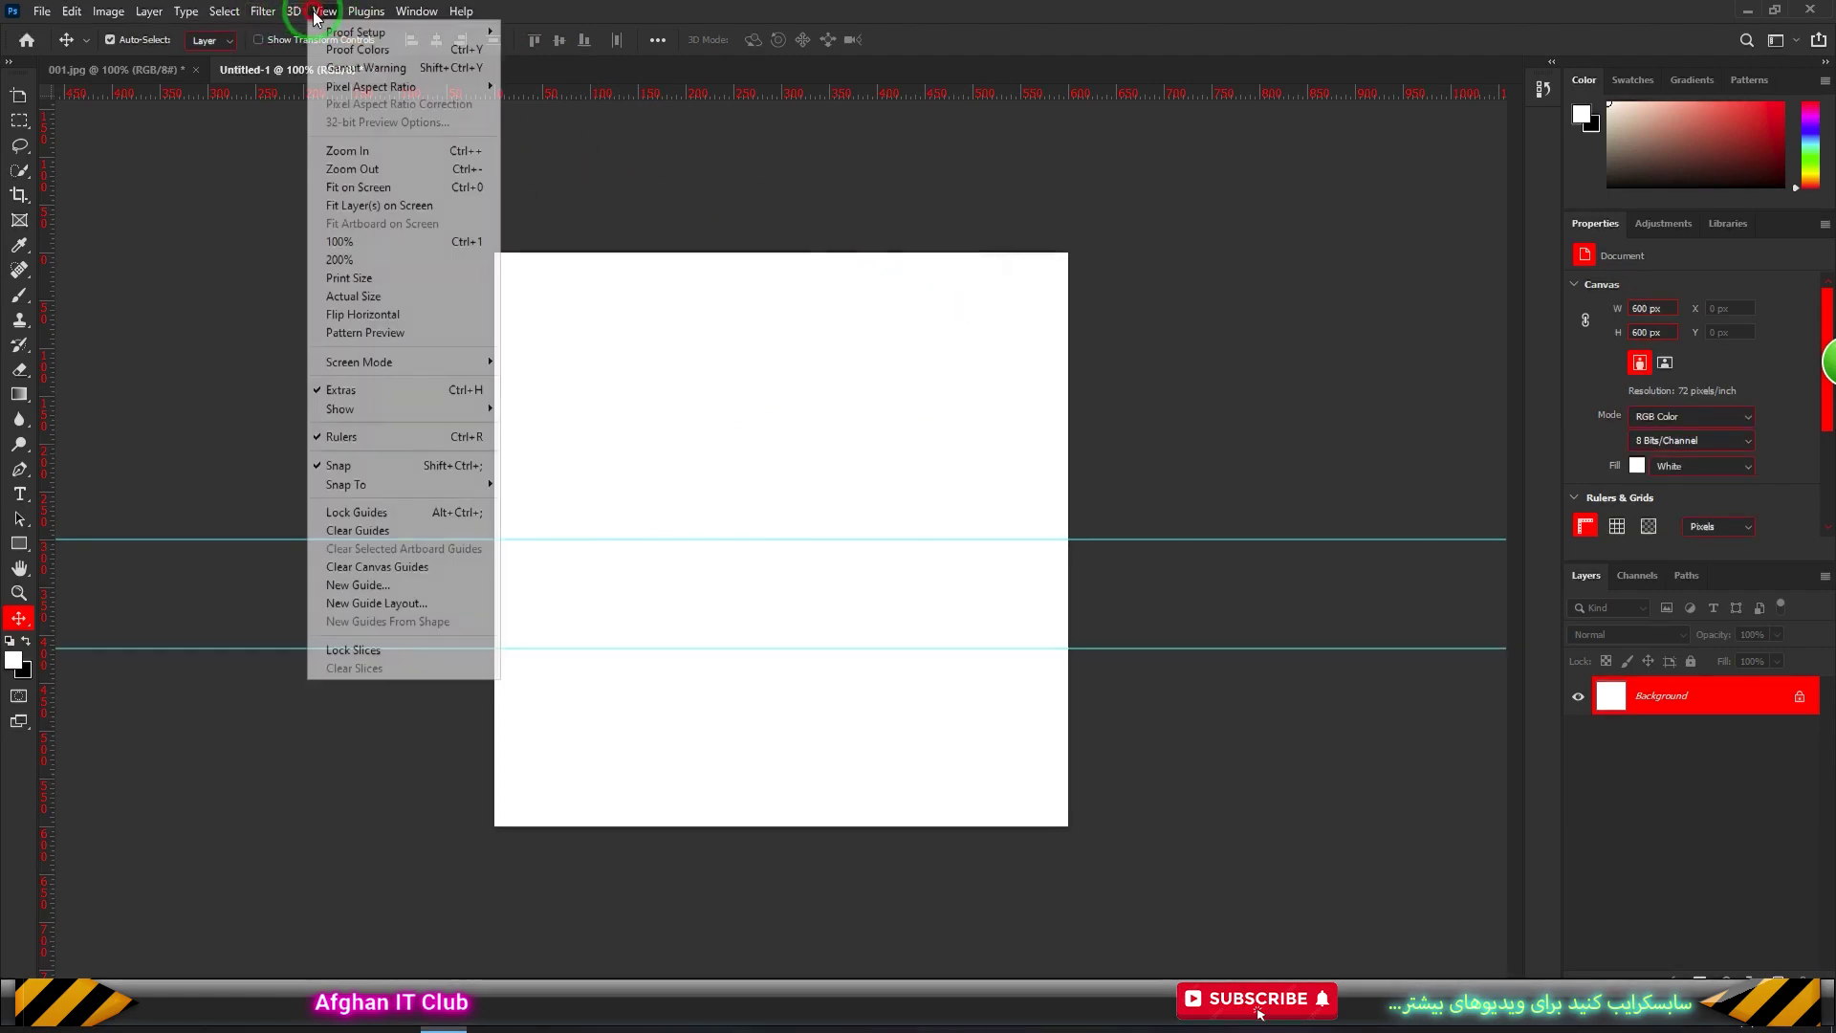
click(389, 585)
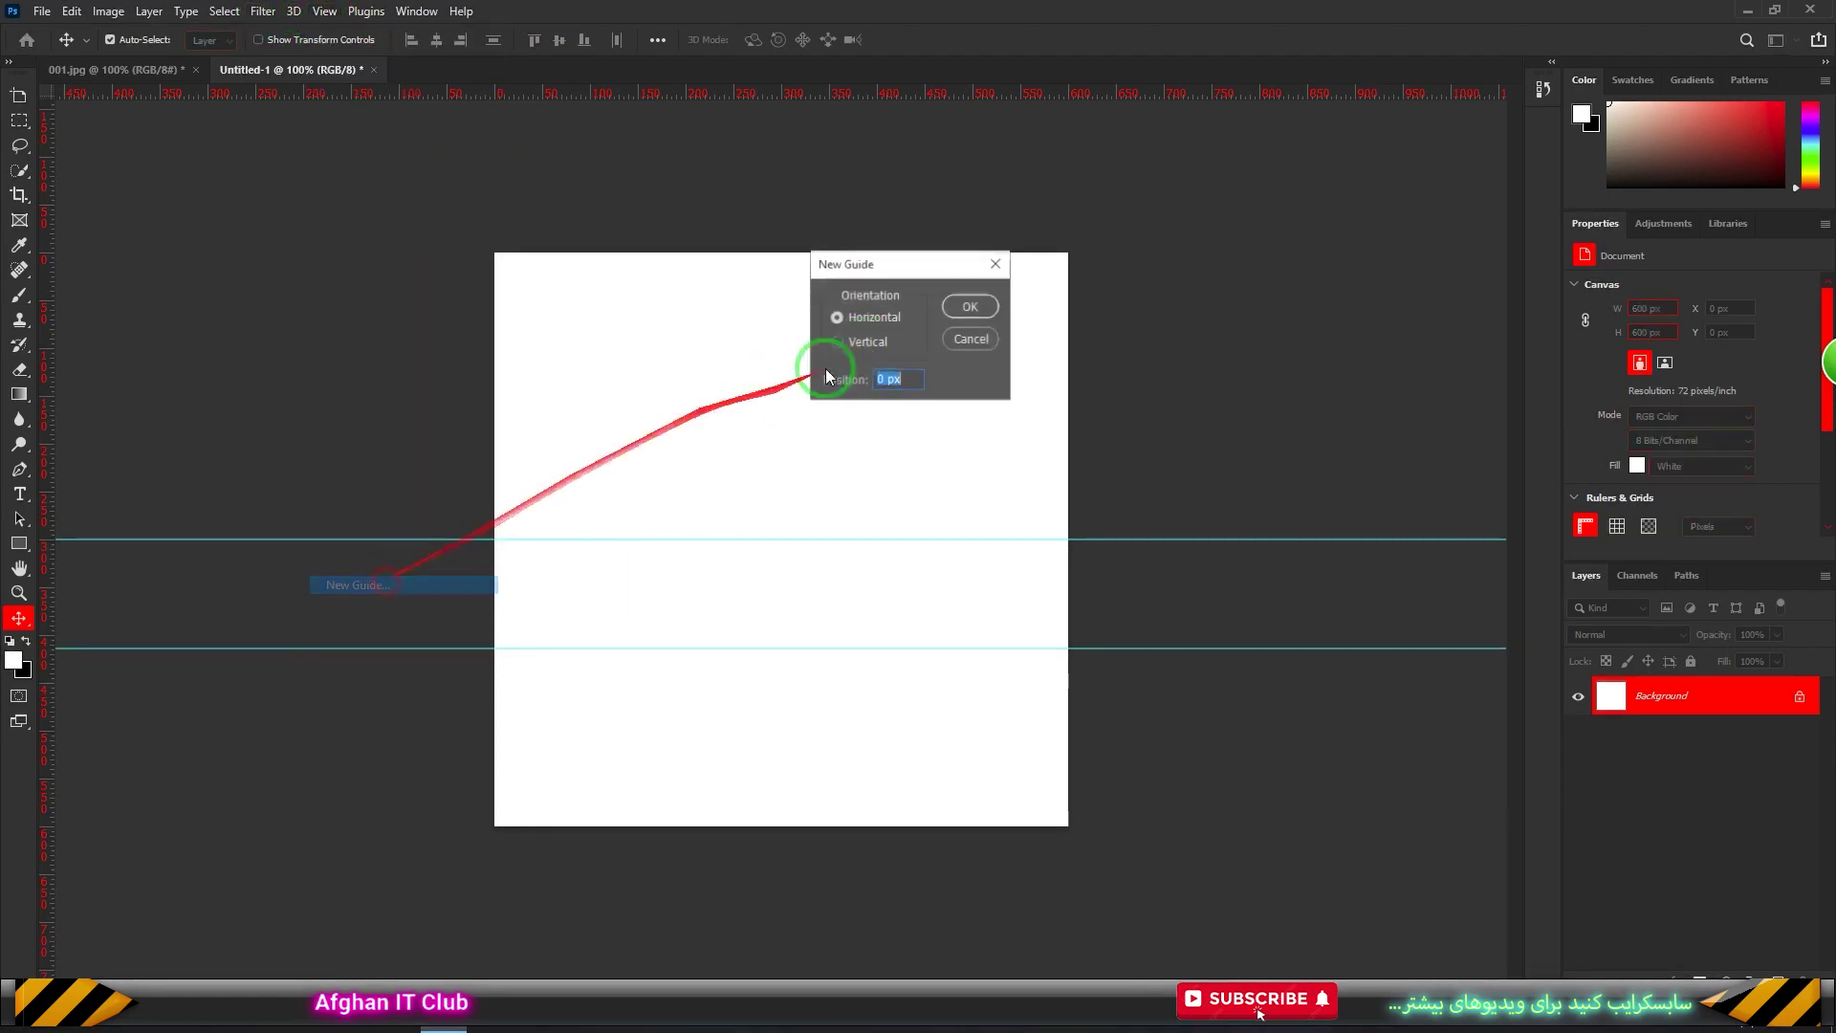
double_click(887, 372)
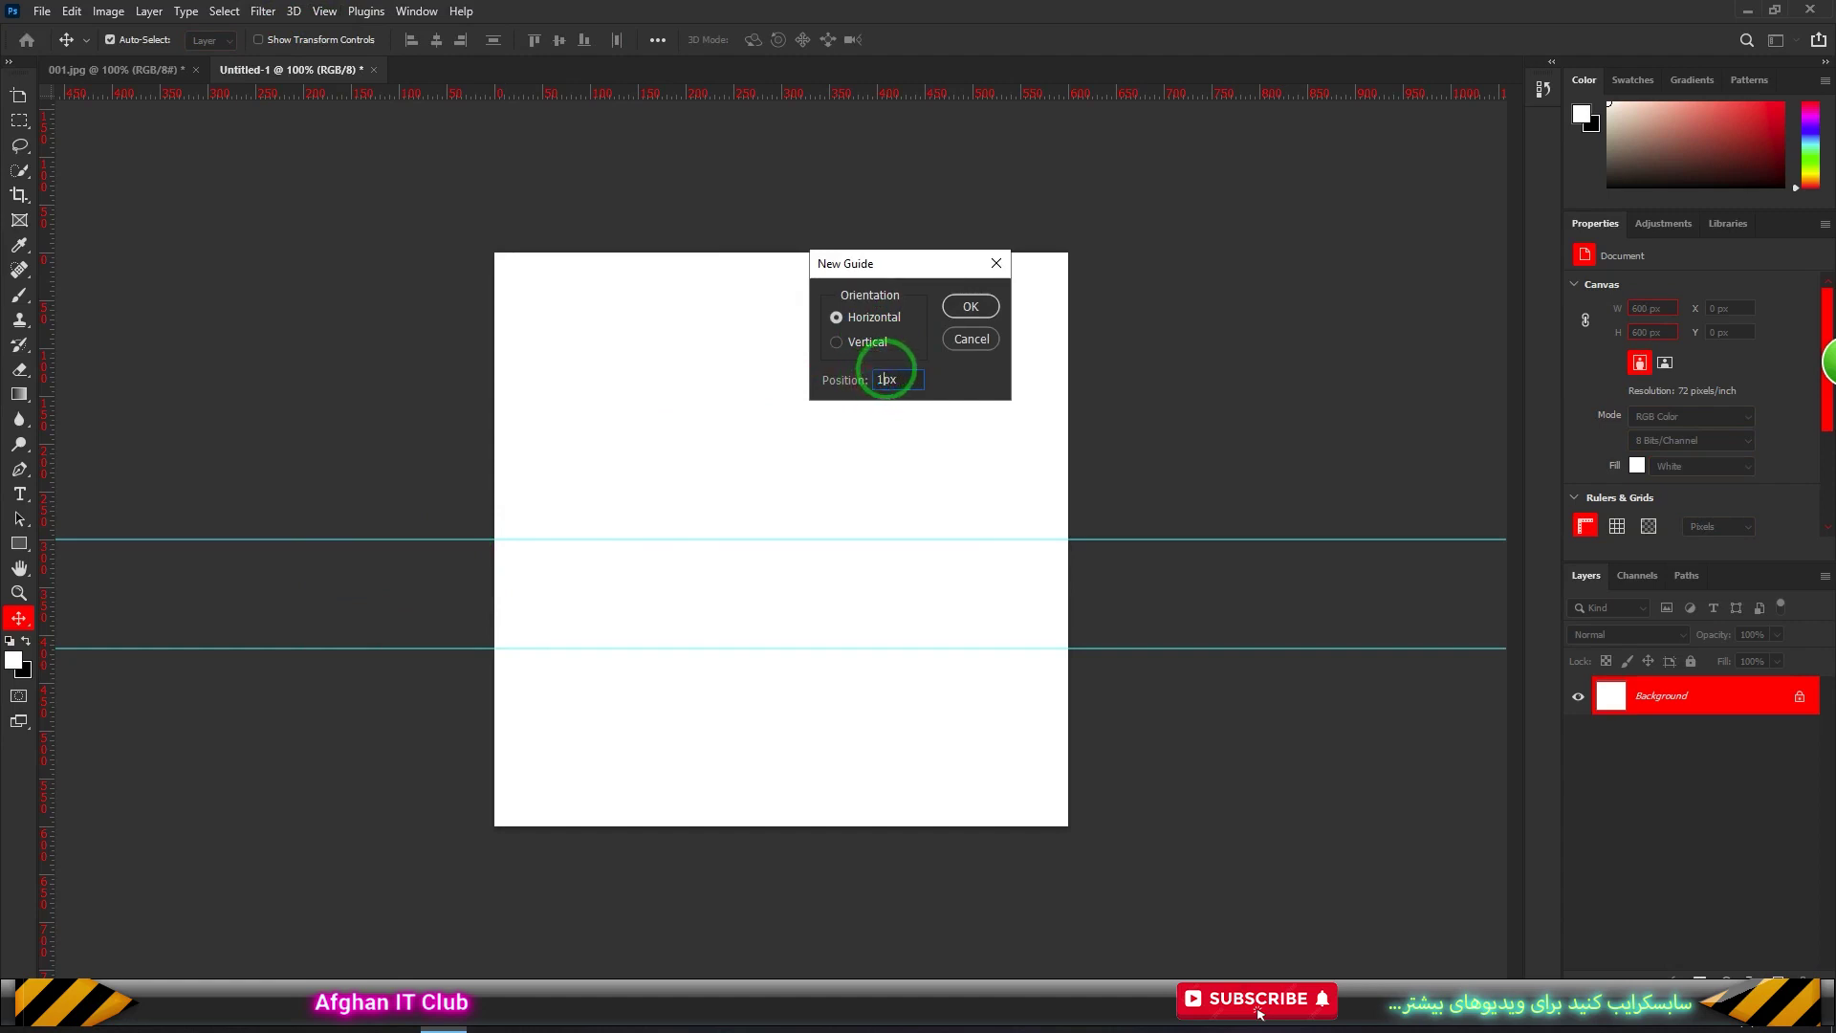
click(969, 308)
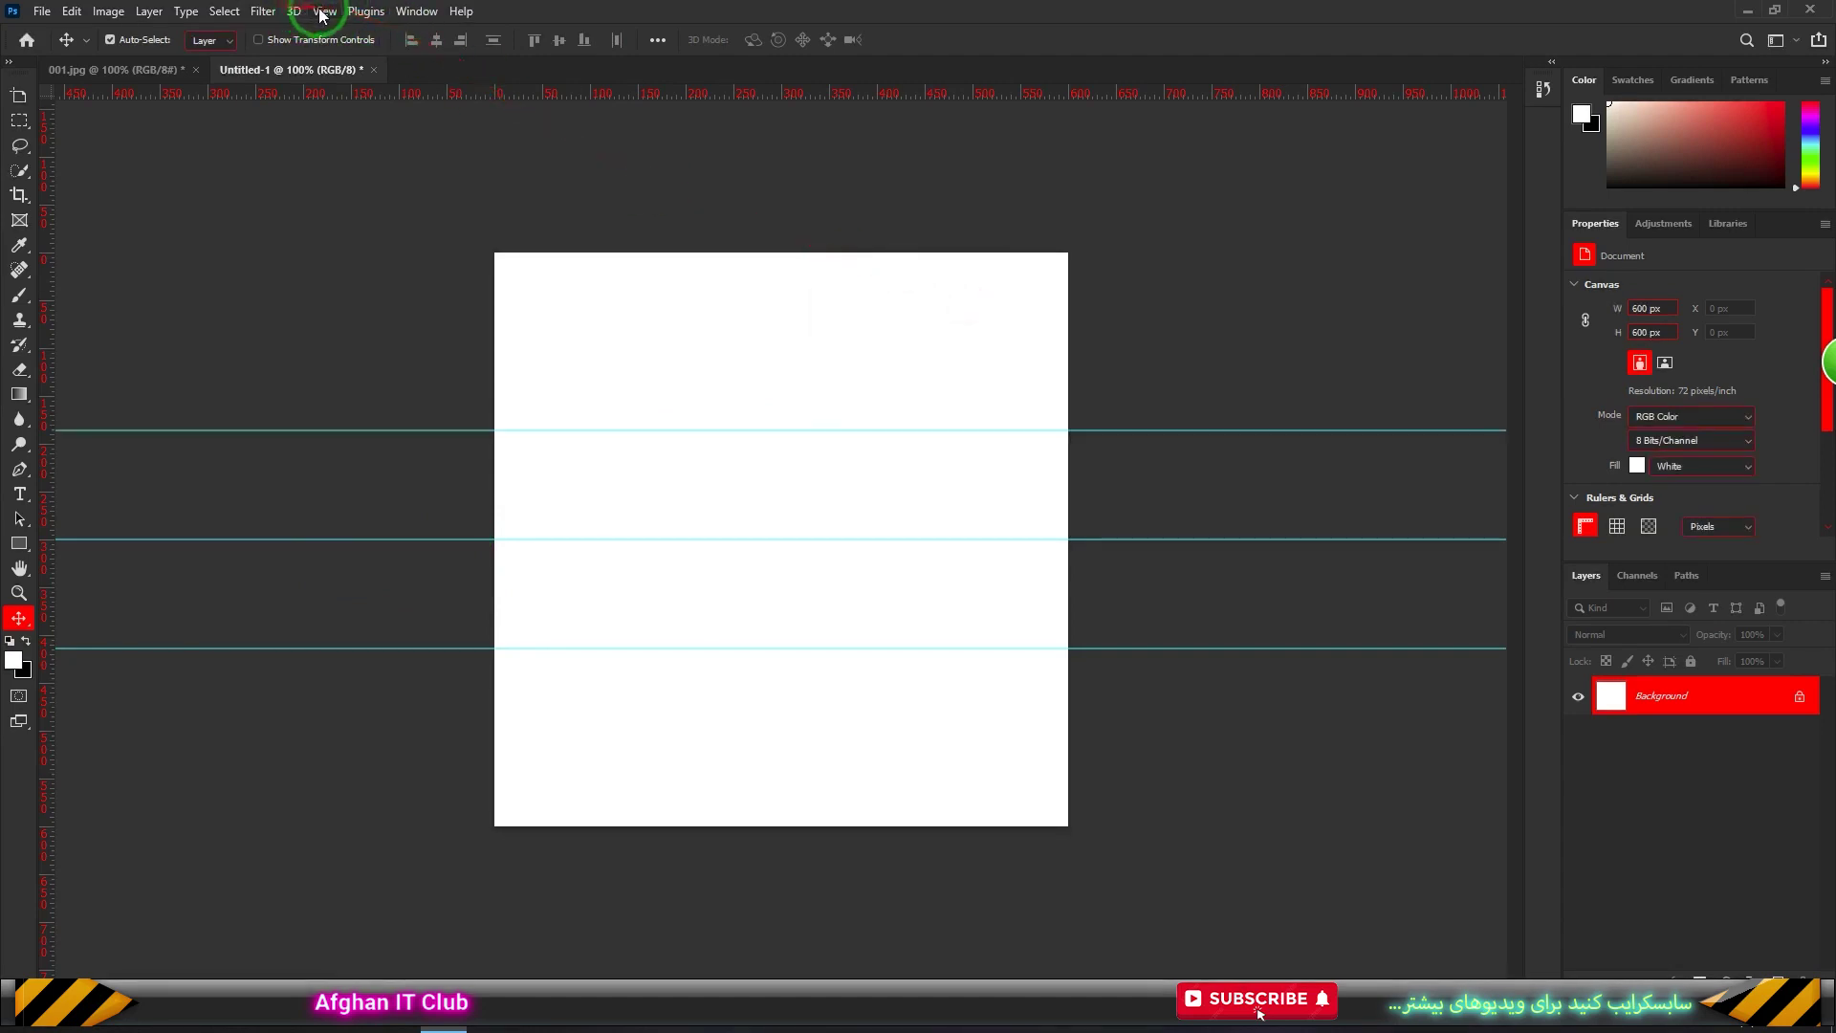
Add a horizontal guide at 264 px on the canvas
click(324, 11)
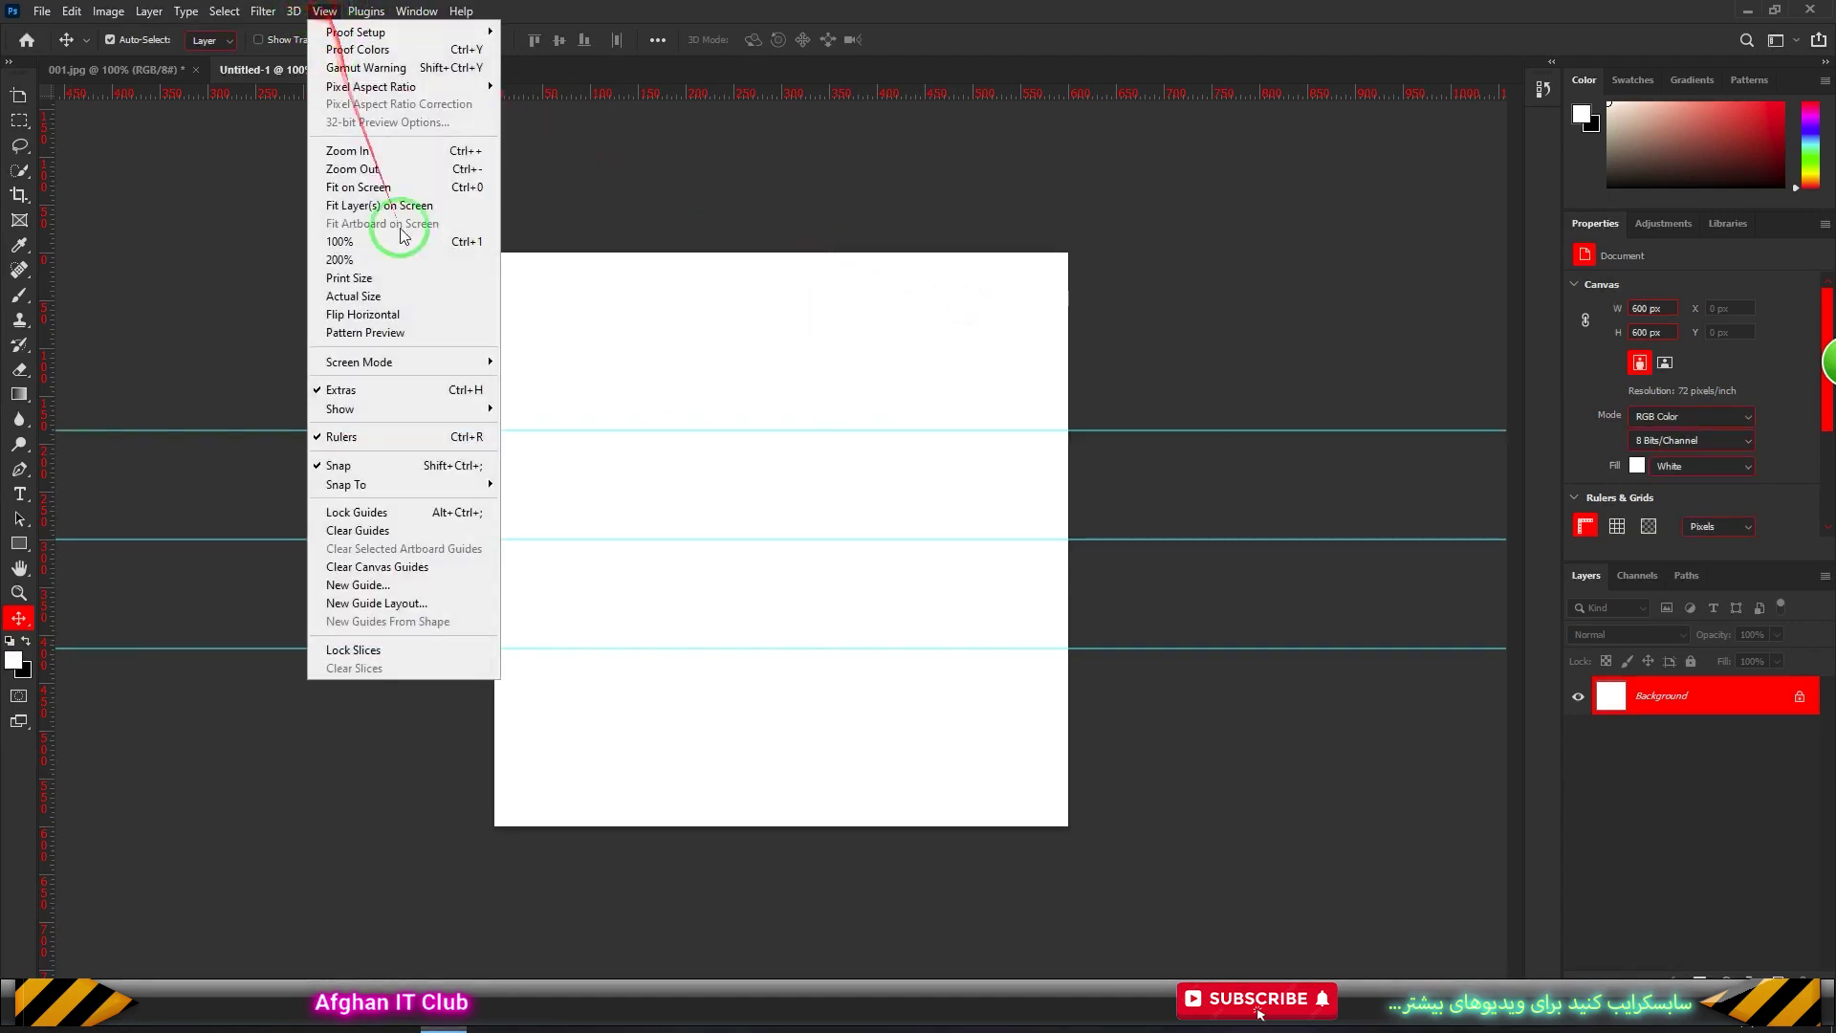
click(381, 586)
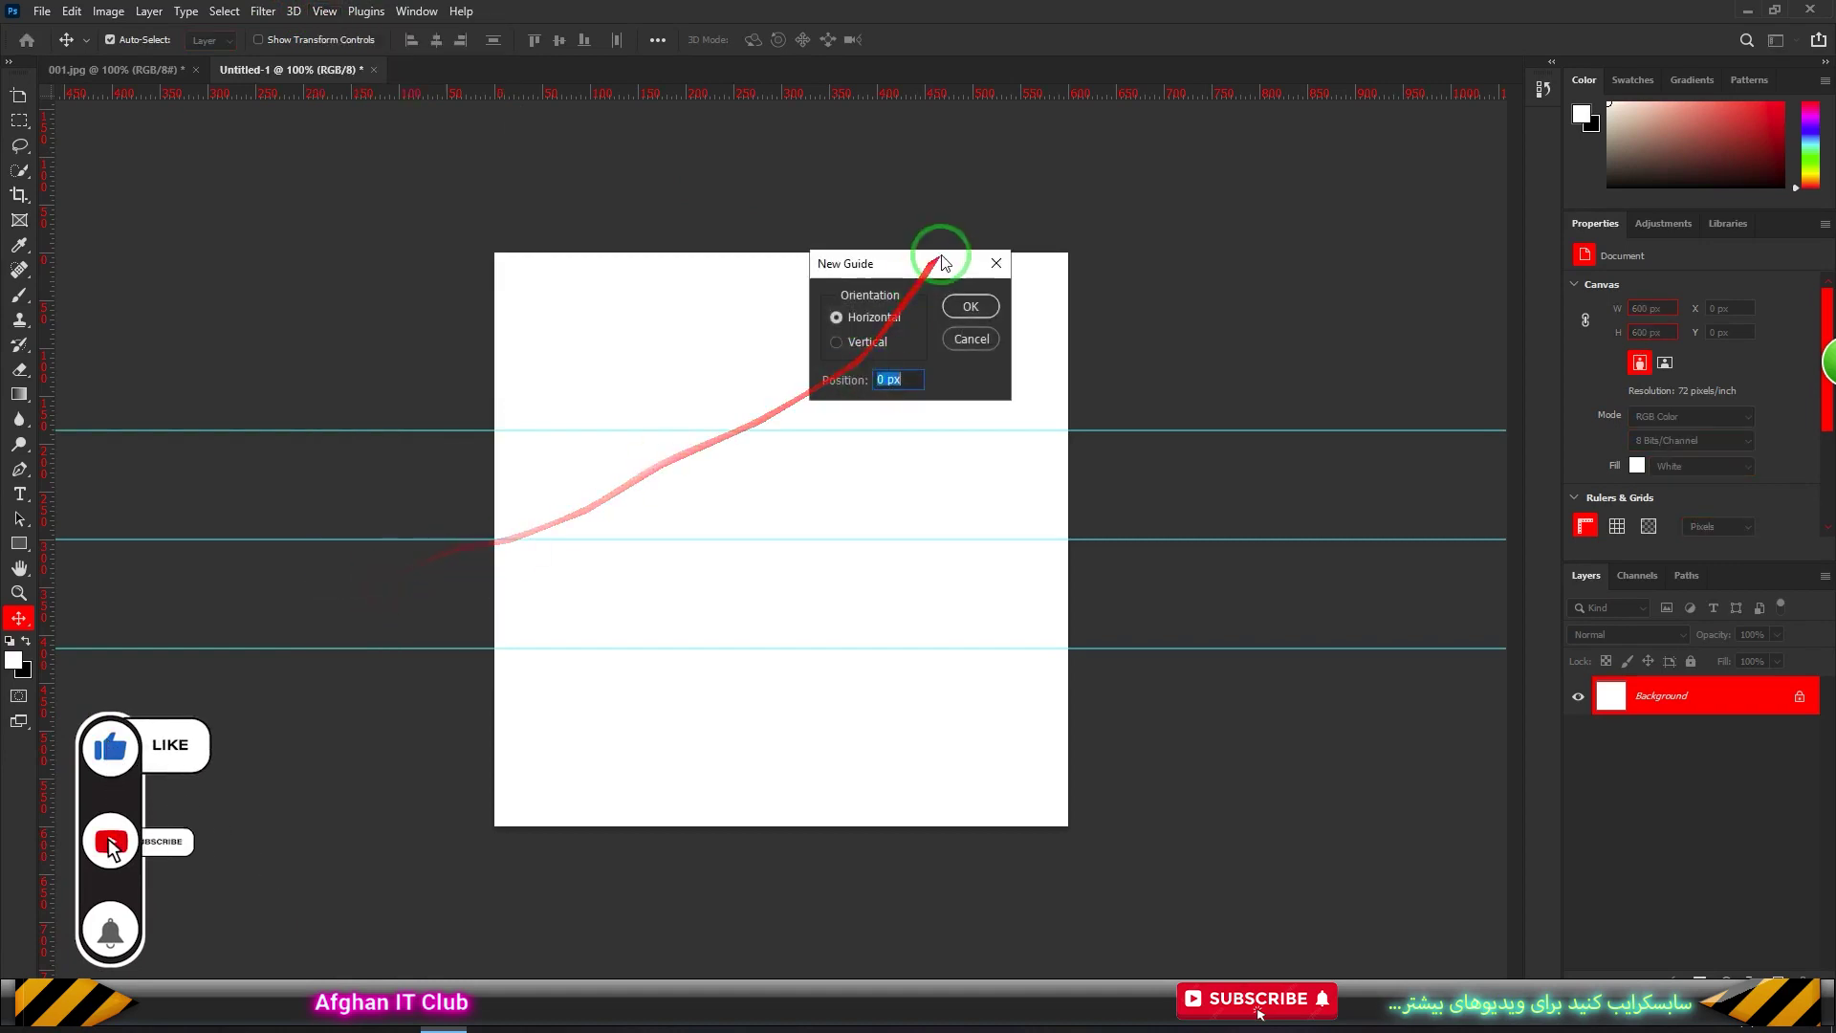
drag(885, 381, 859, 385)
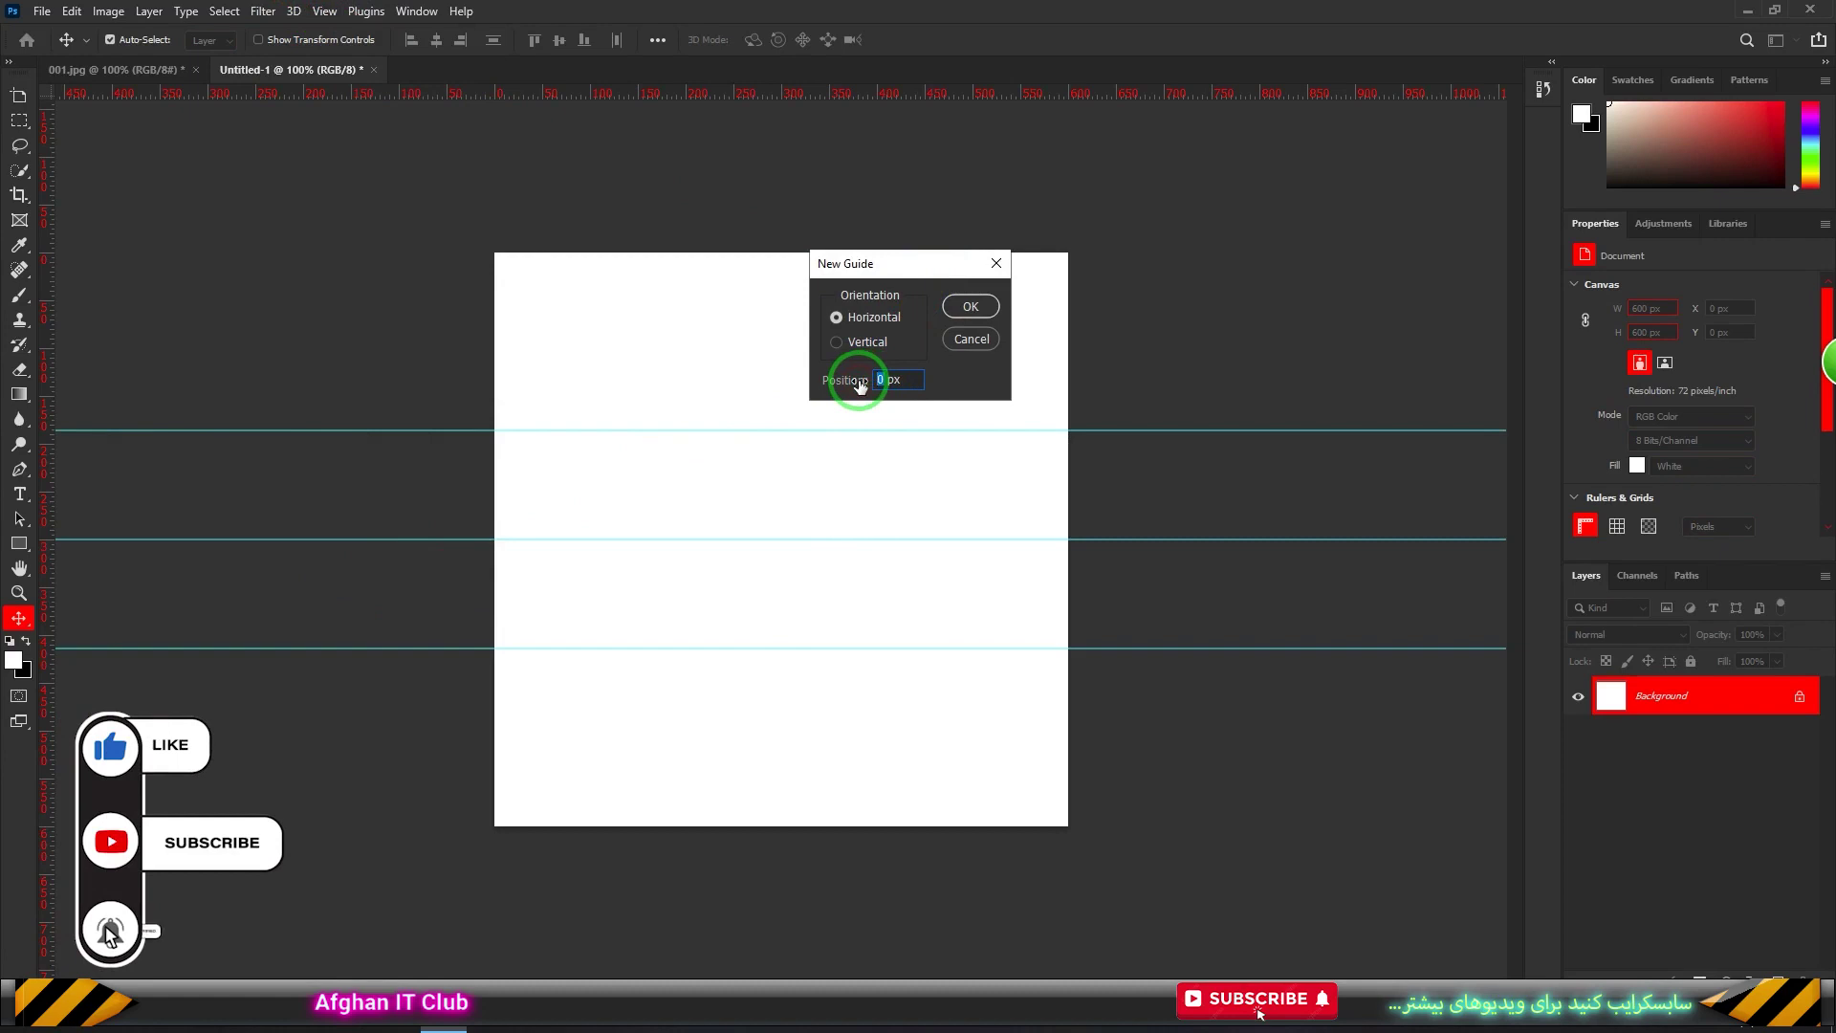
text(264)
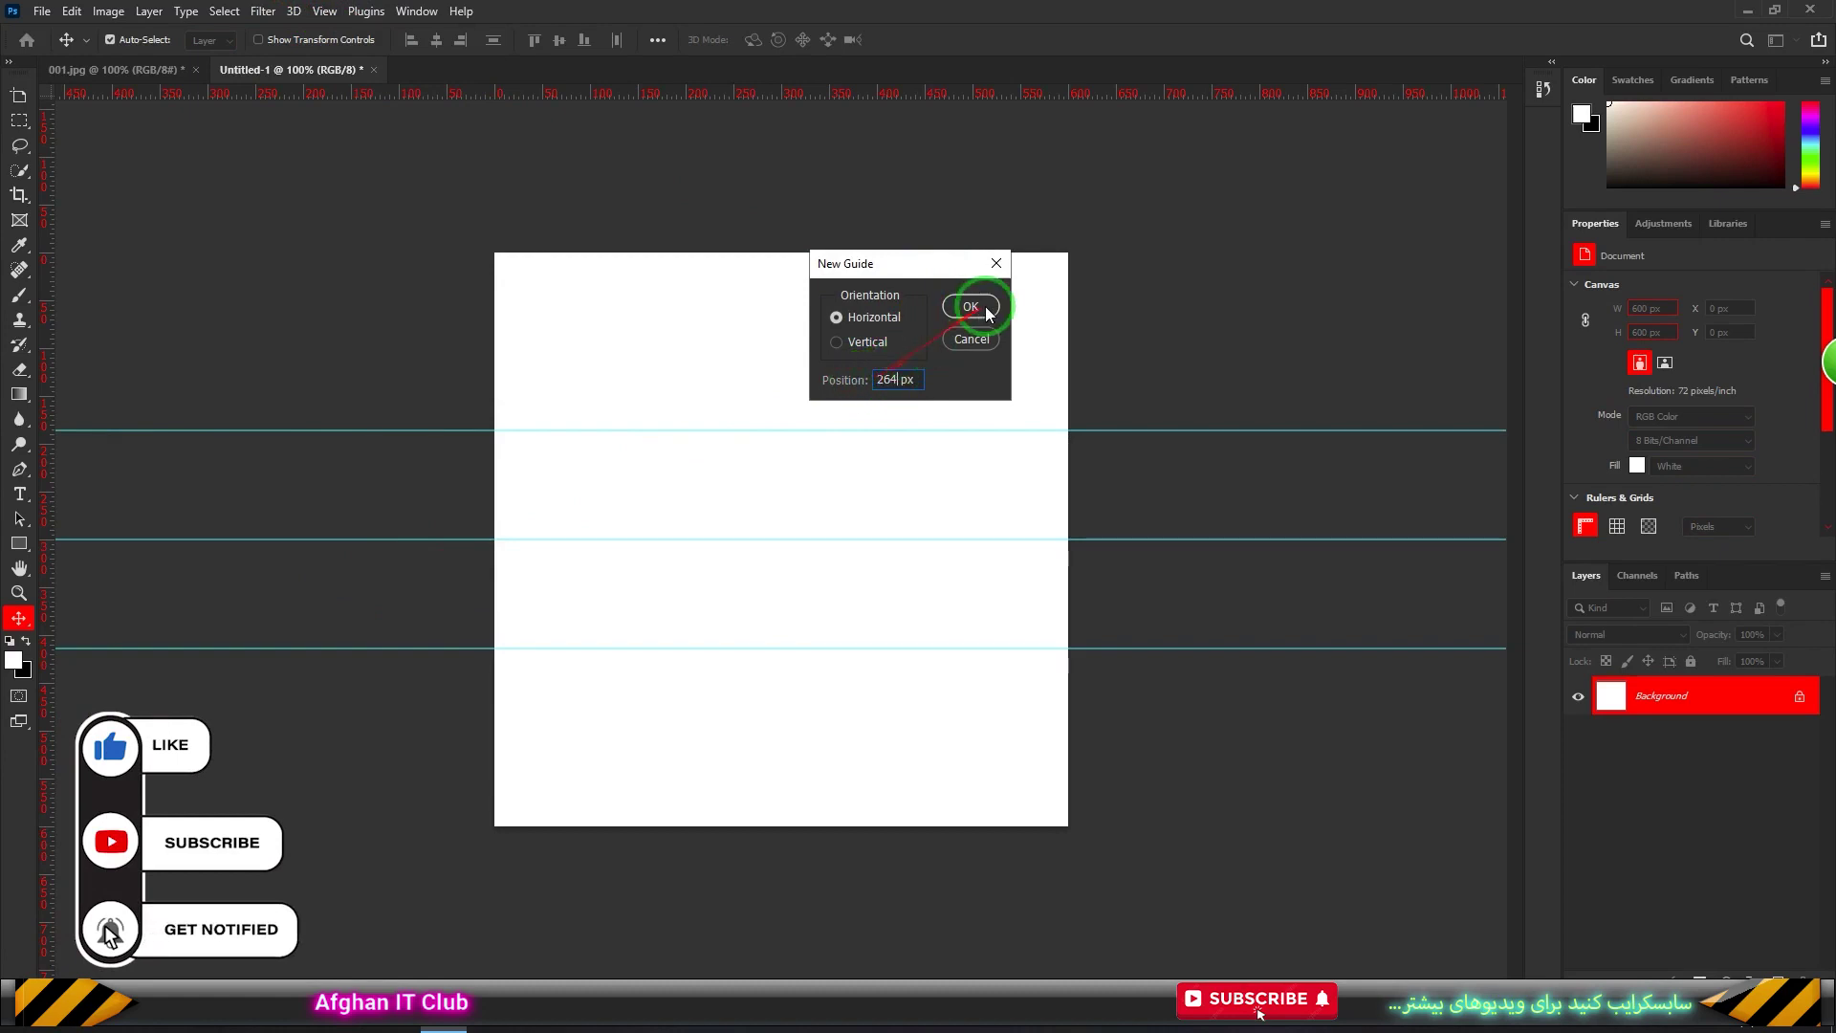
drag(973, 272, 990, 270)
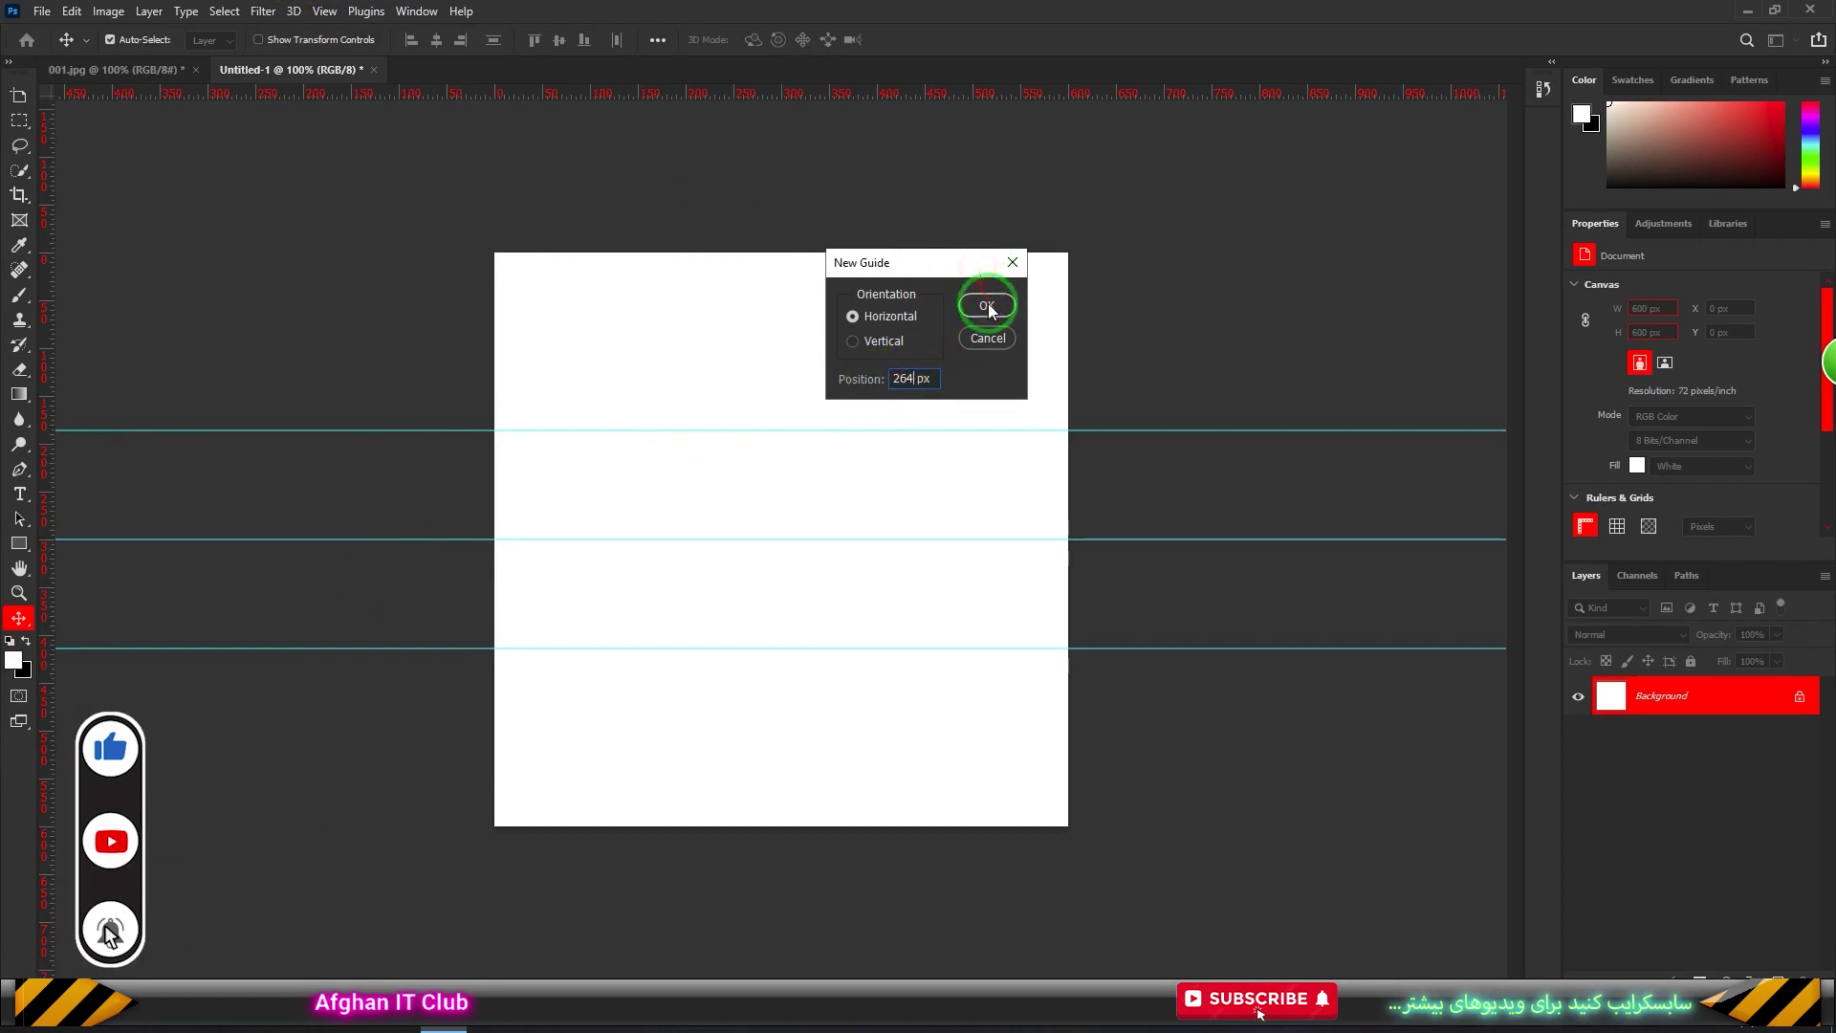
click(989, 305)
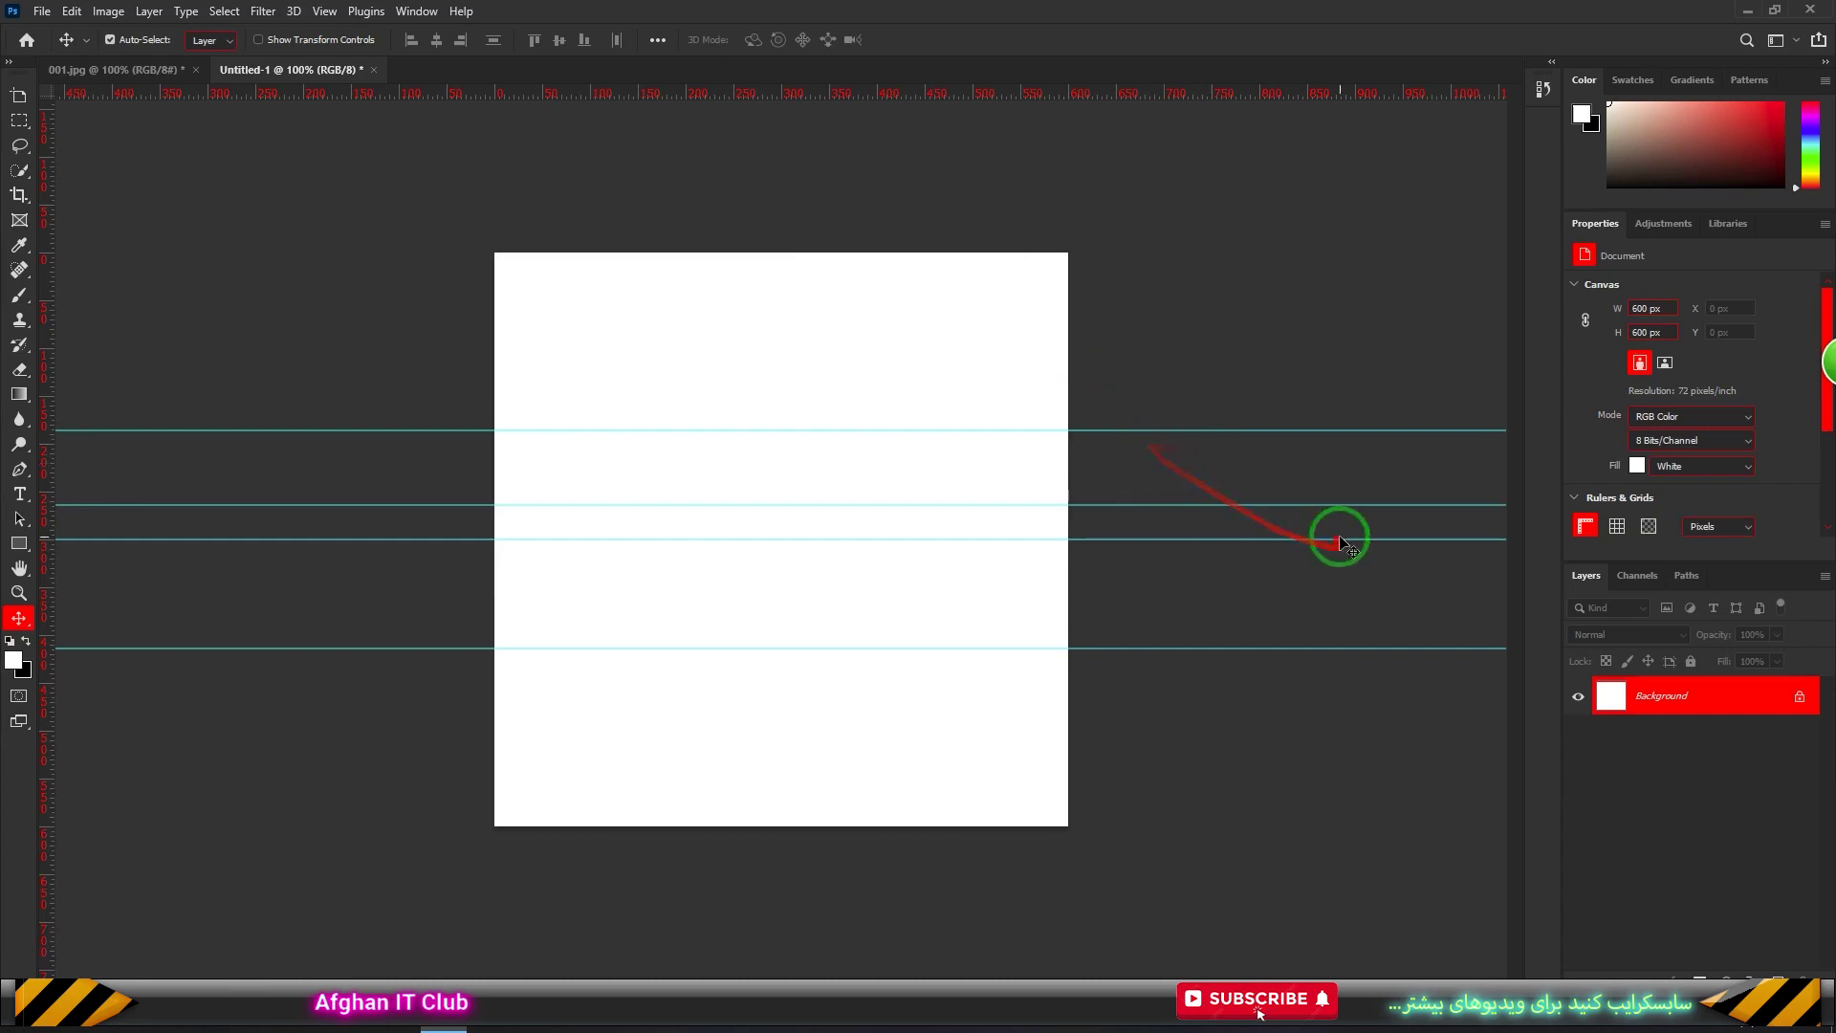
Convert the Background layer of 001.jpg to a smart object and bring a copy of it onto the Untitled-1 canvas
click(147, 68)
right_click(1646, 707)
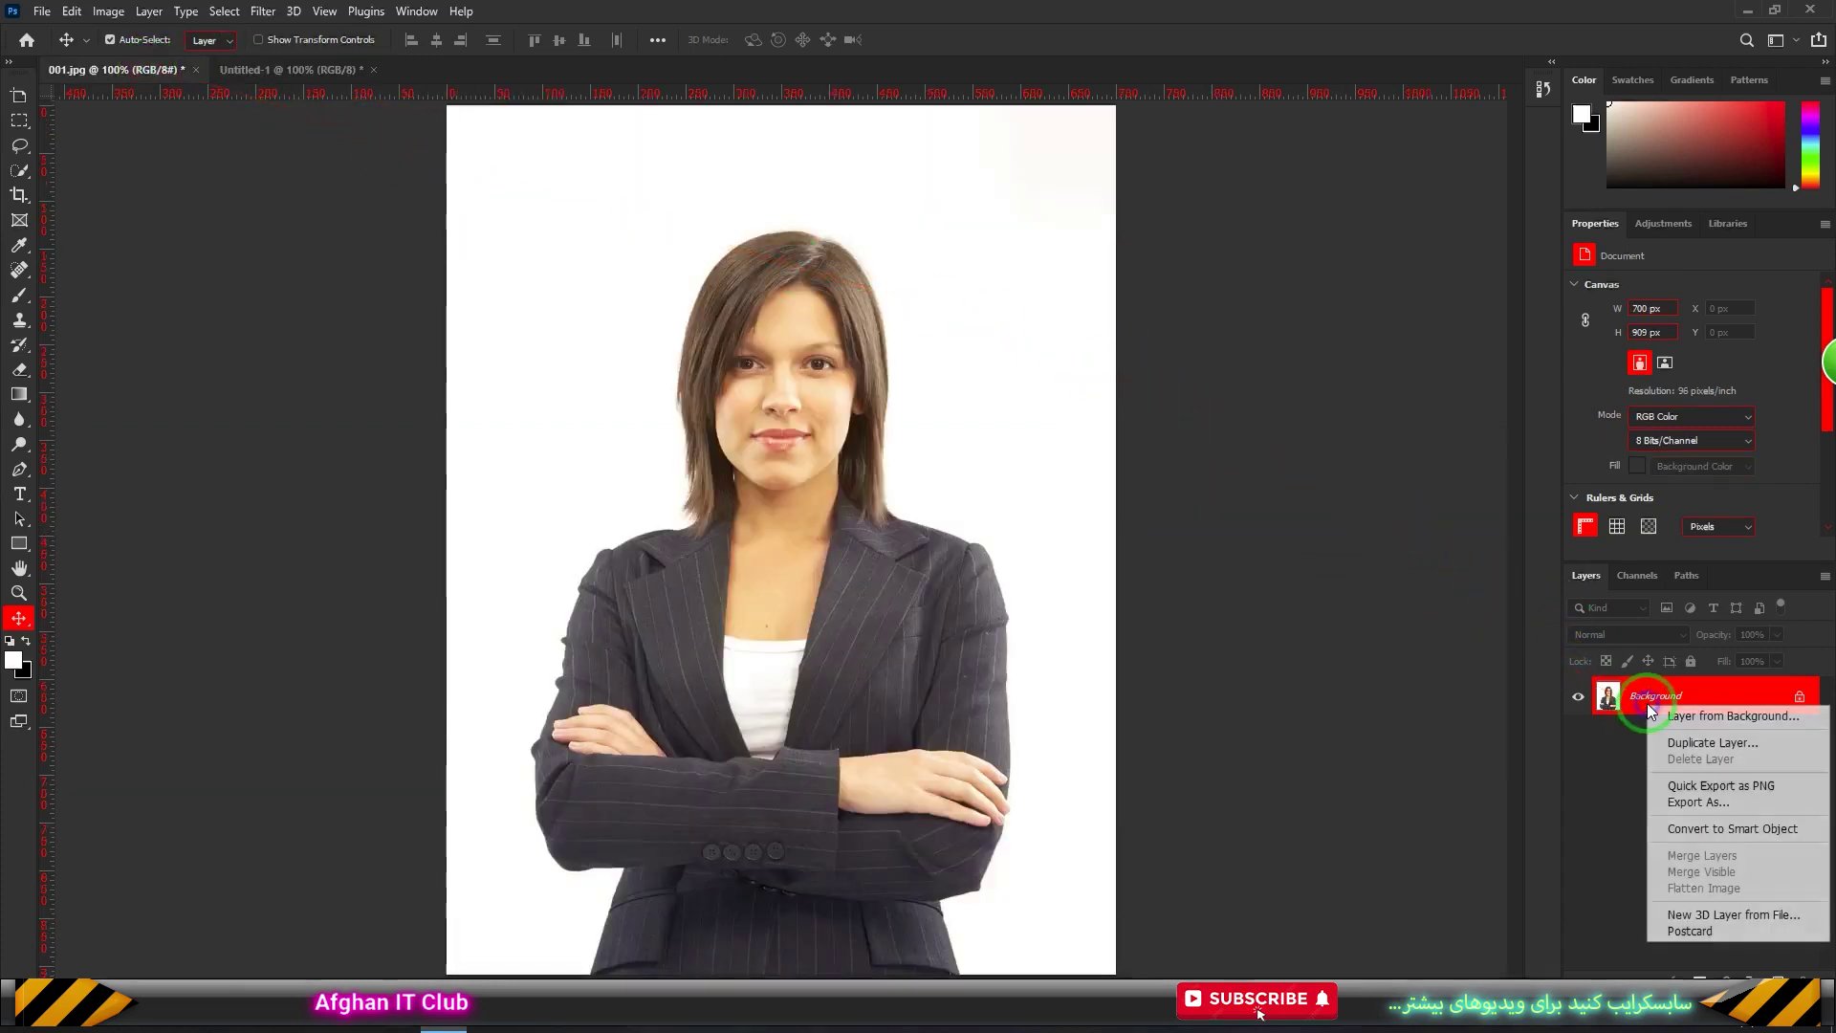
click(1718, 830)
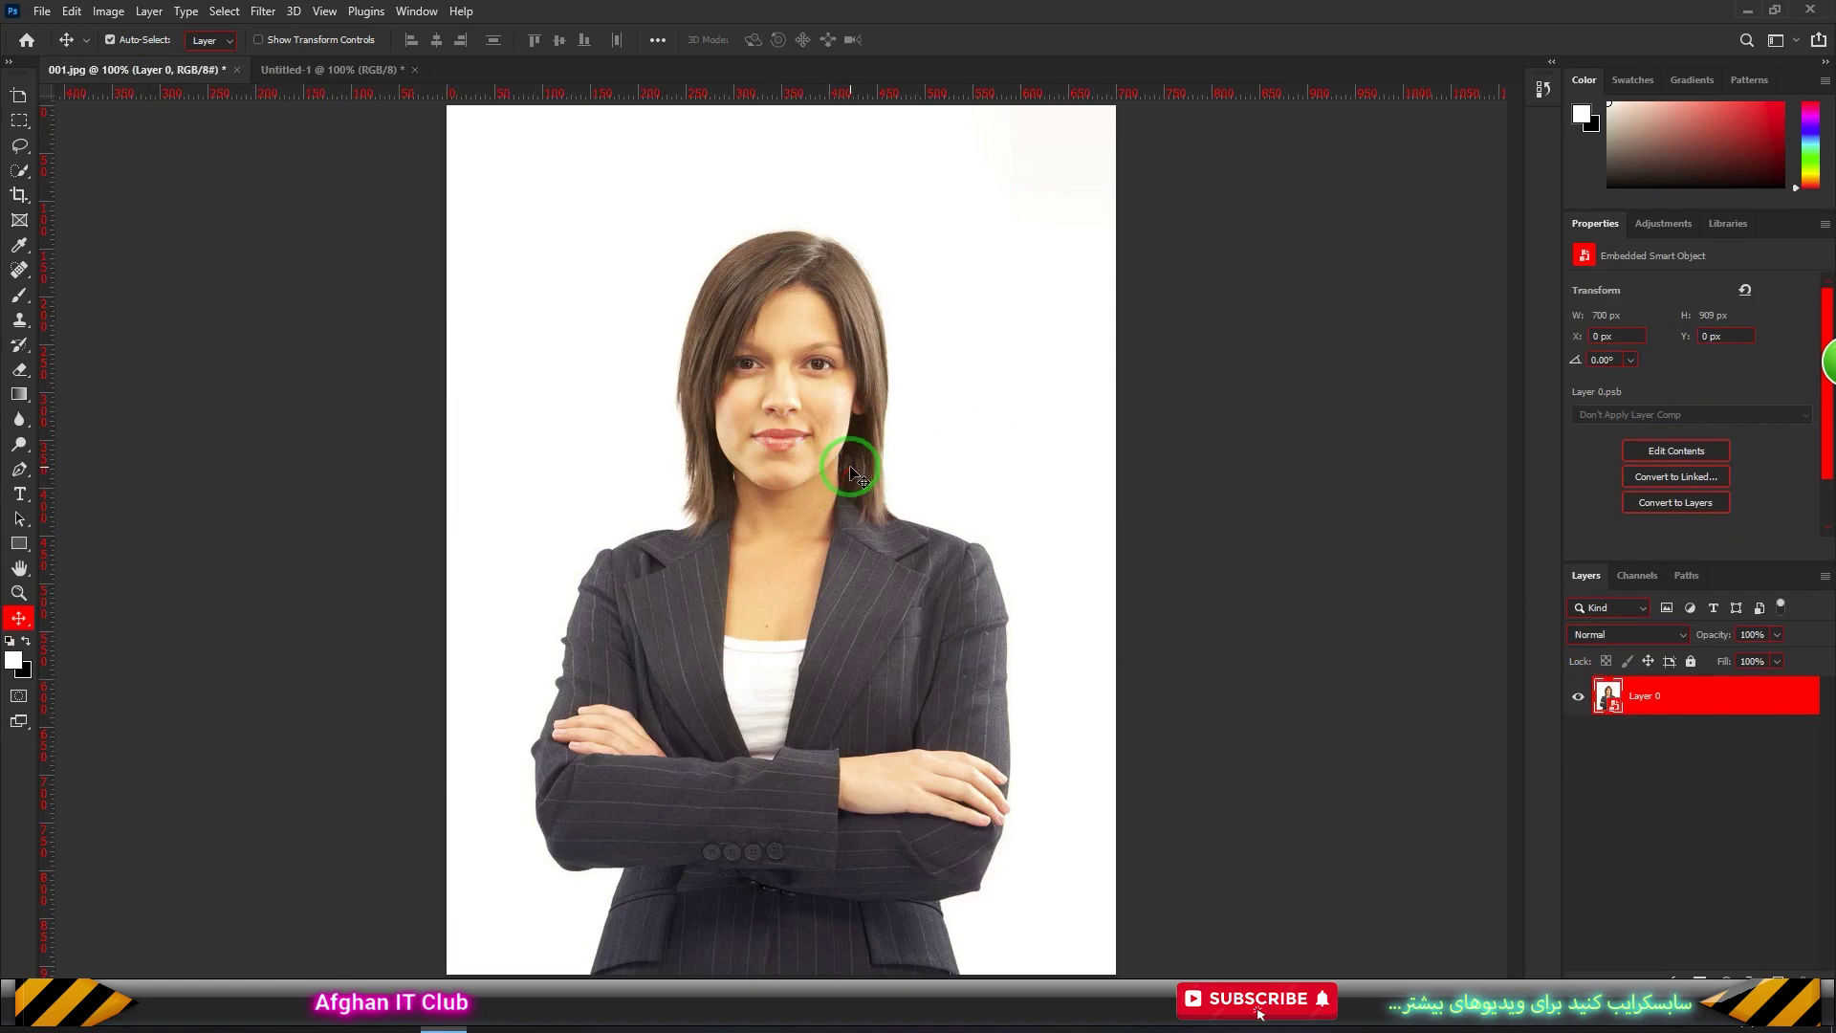
drag(851, 473, 837, 563)
drag(973, 607, 929, 633)
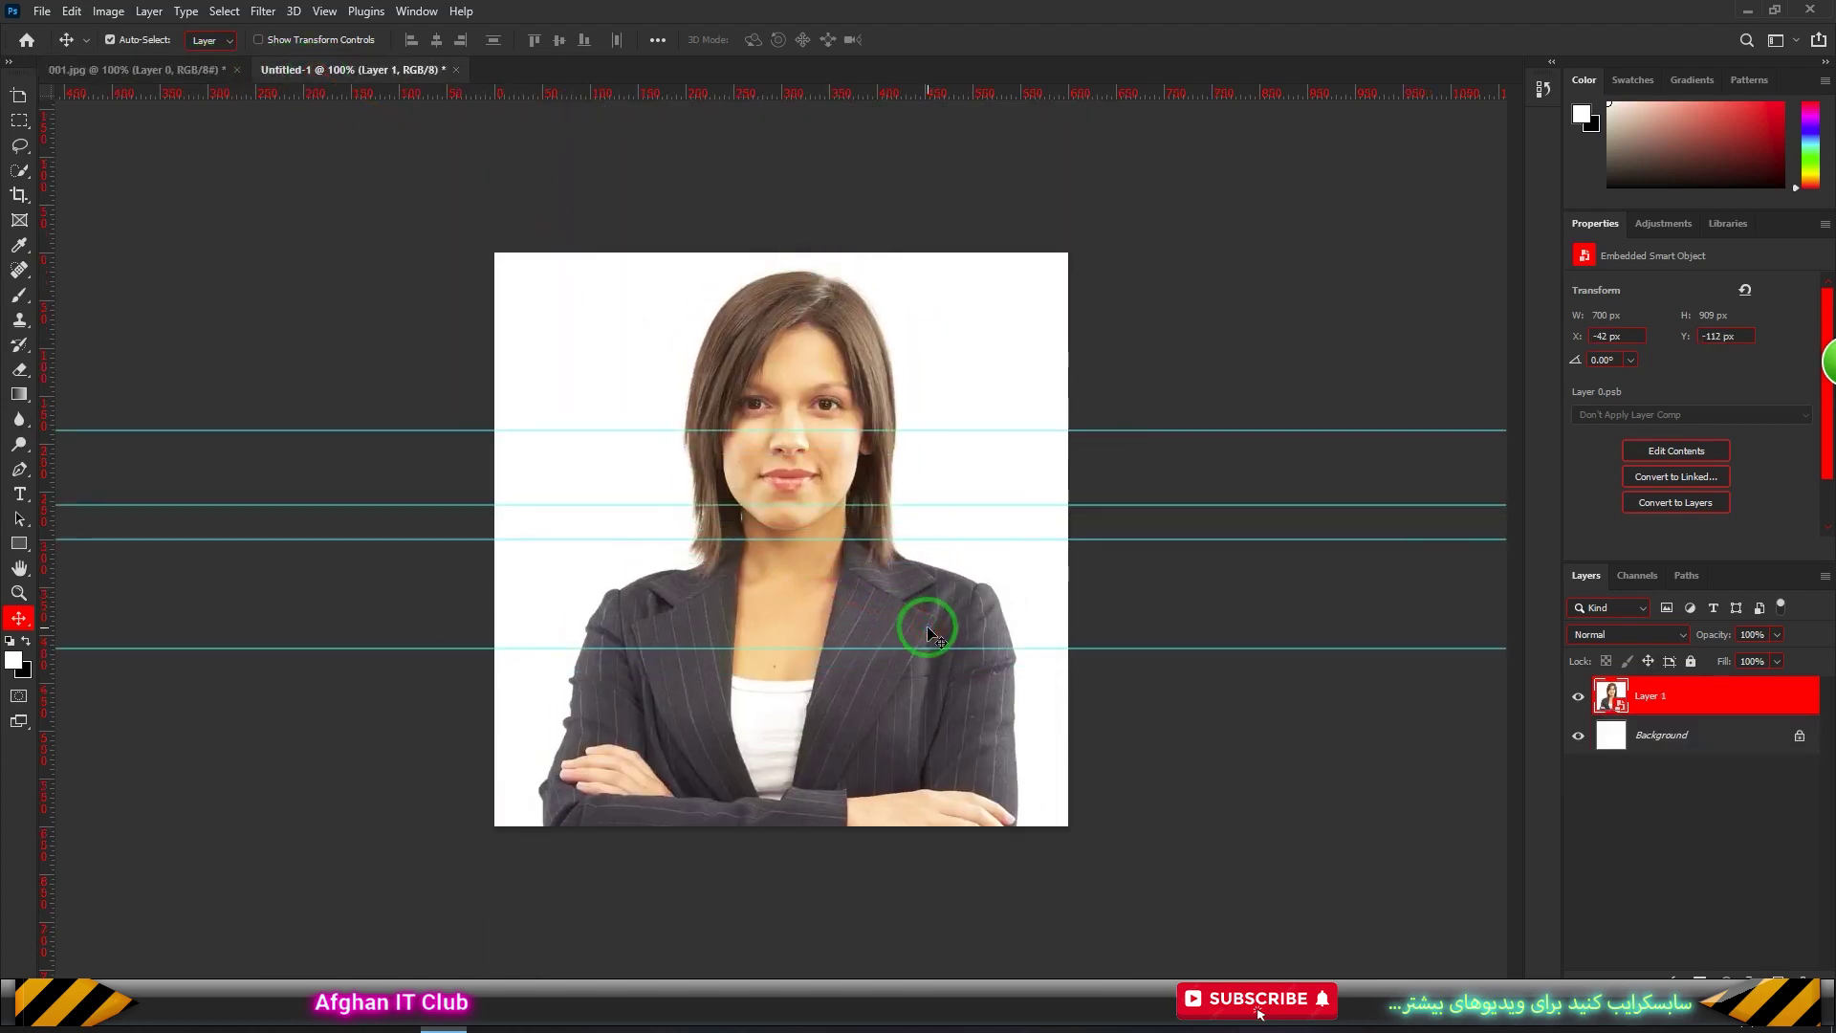
Free-transform the portrait down to about 582 x 756 px and centre it horizontally on the canvas at X 300 px
key(ctrl)
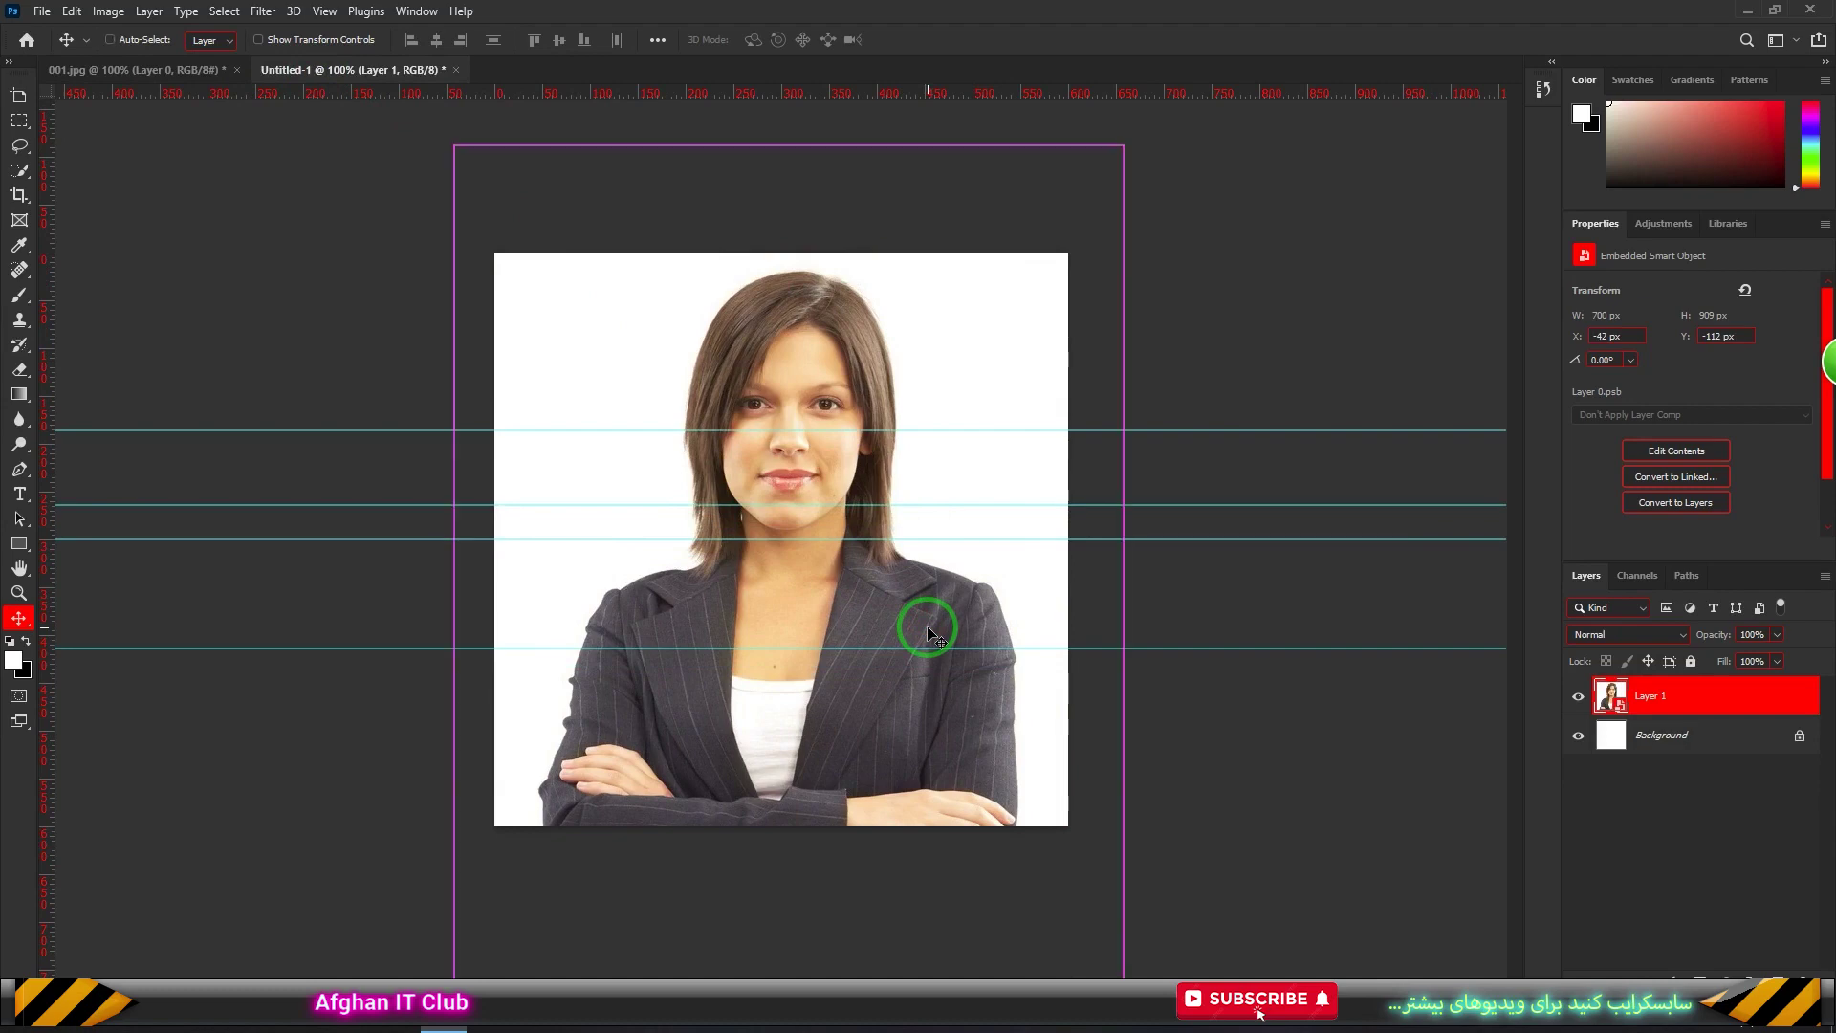
key(ctrl+t)
drag(1125, 579, 993, 624)
drag(777, 406, 834, 469)
mouse_move(1052, 632)
mouse_down()
mouse_move(1027, 632)
mouse_move(1064, 635)
mouse_up()
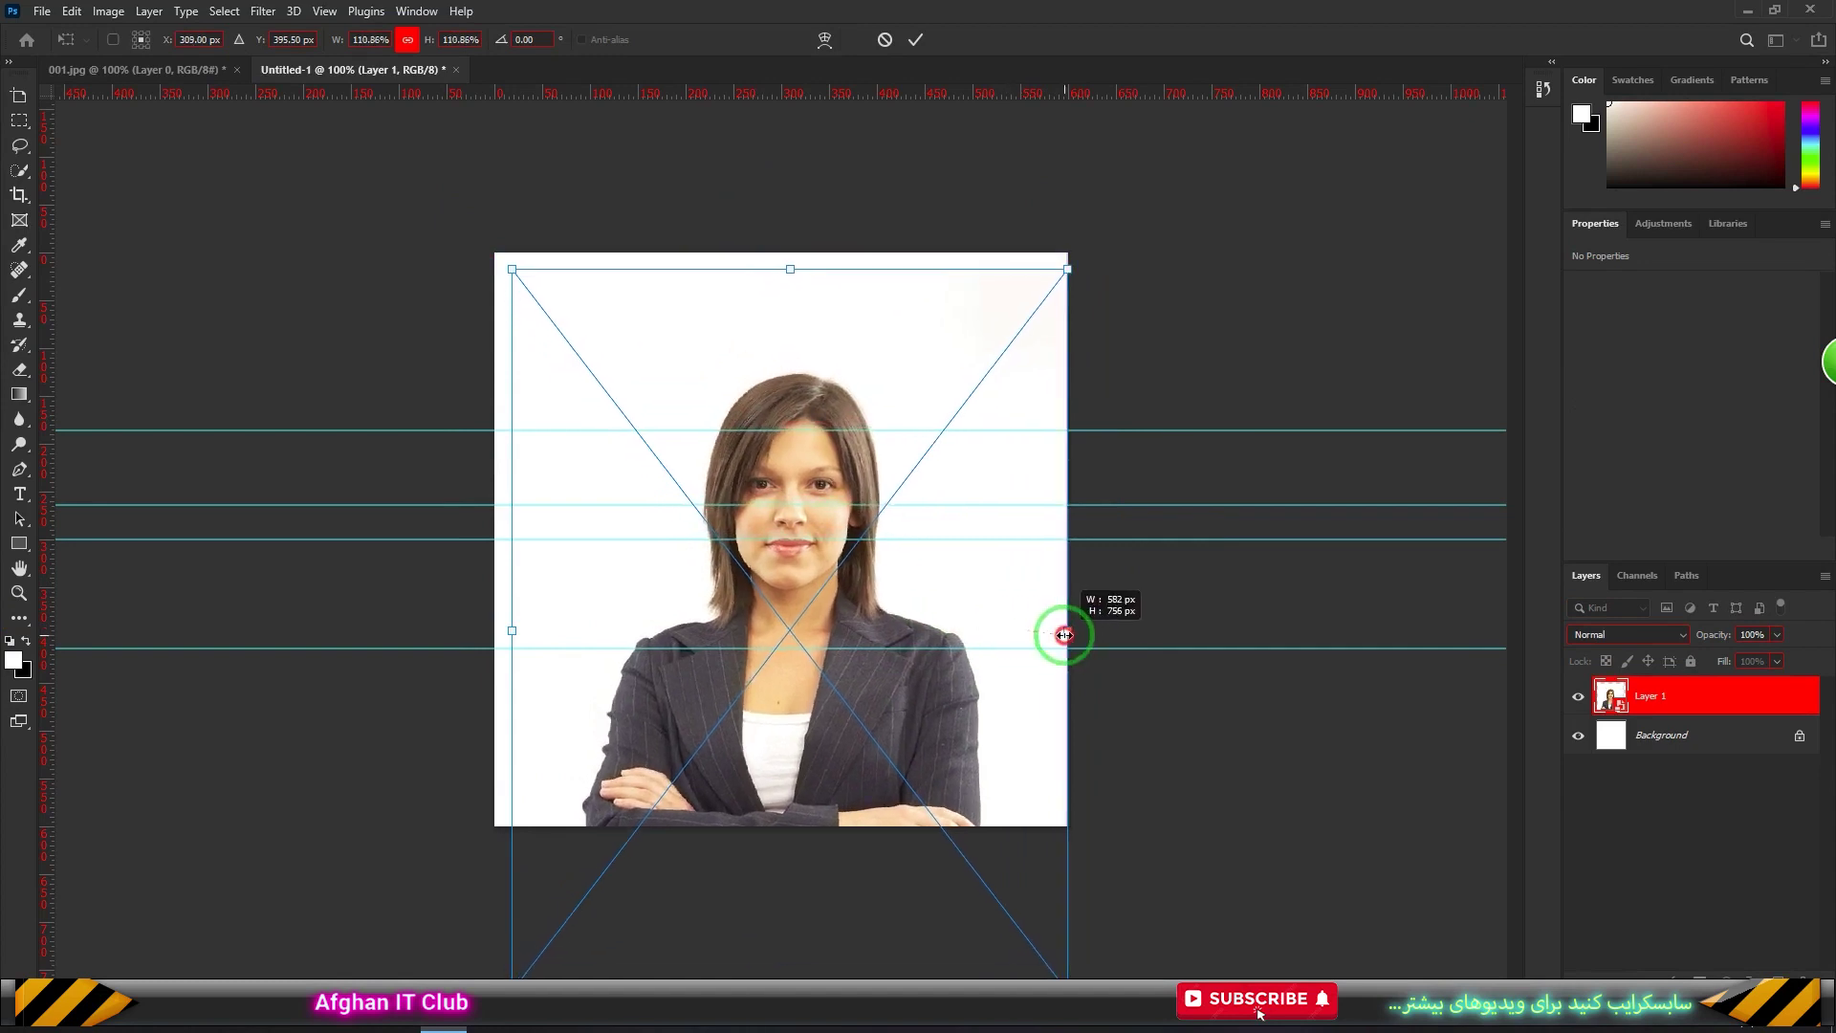
drag(902, 599, 886, 606)
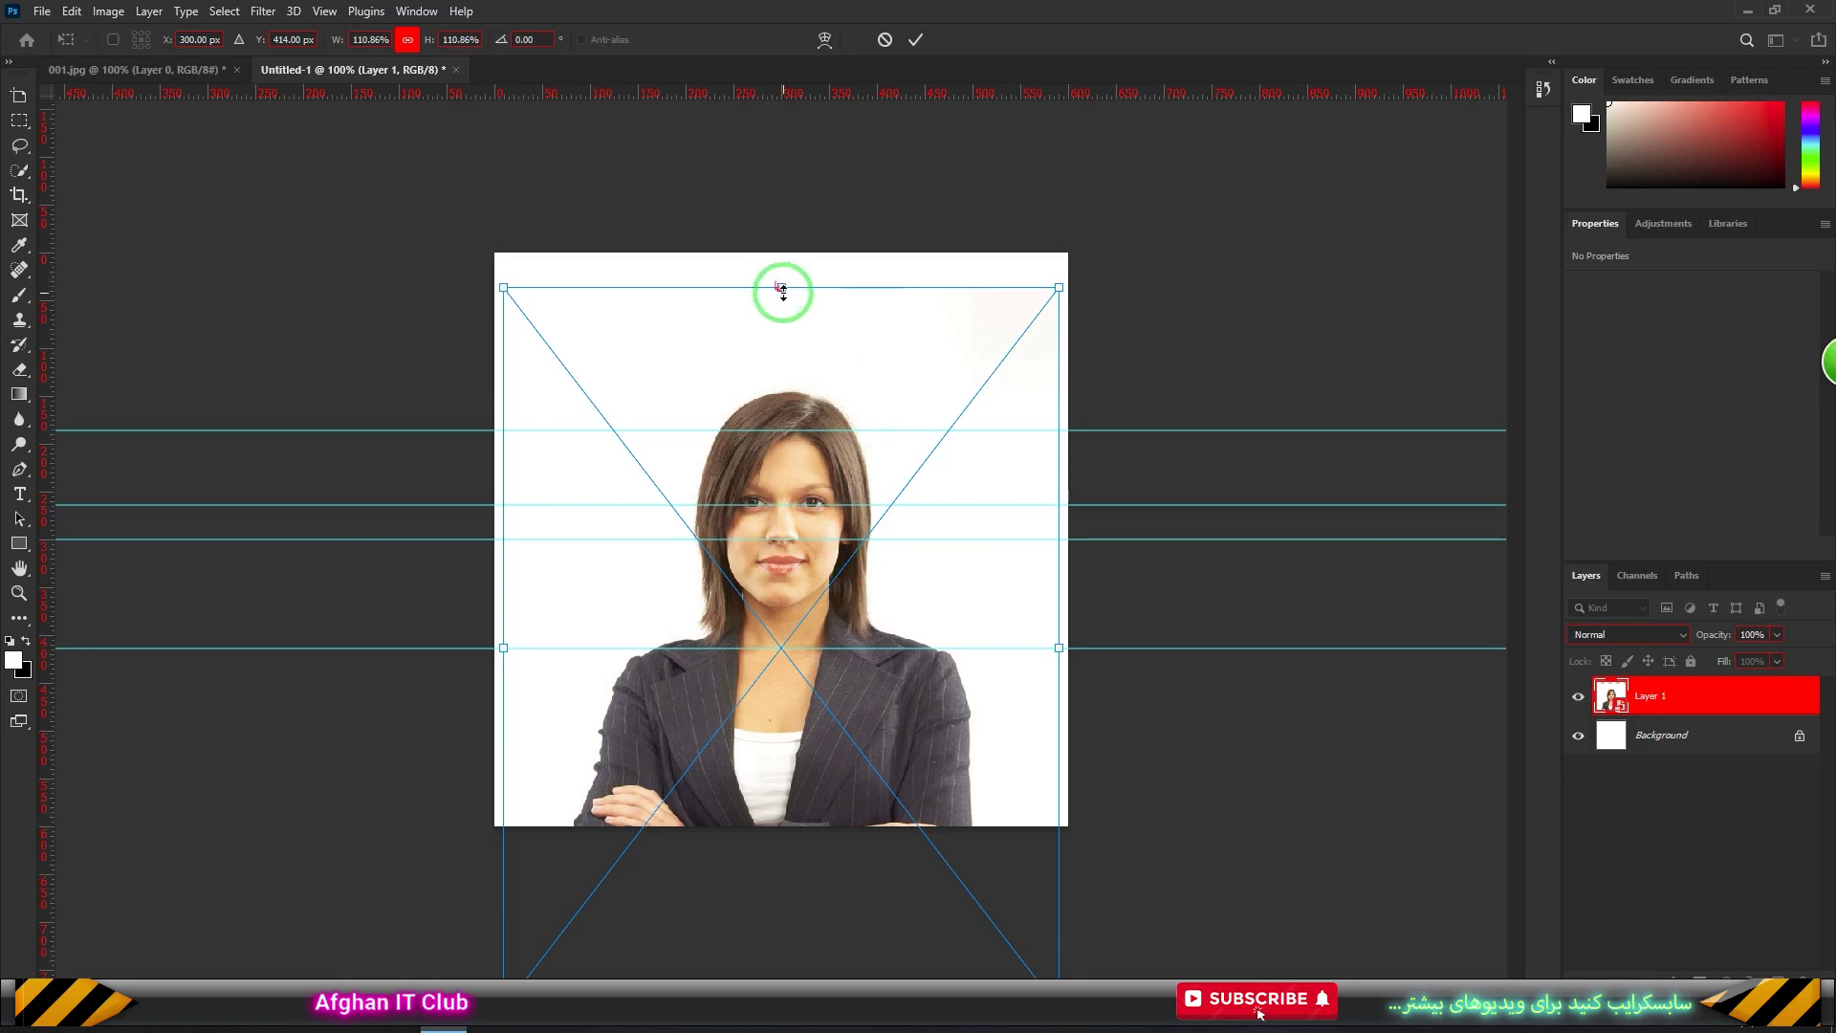
Enlarge the portrait proportionally to about 170% and move it down so the eyes sit between the 185 px and 264 px guides
drag(785, 285, 786, 144)
drag(934, 604, 927, 648)
drag(1113, 625, 1159, 626)
drag(439, 623, 354, 627)
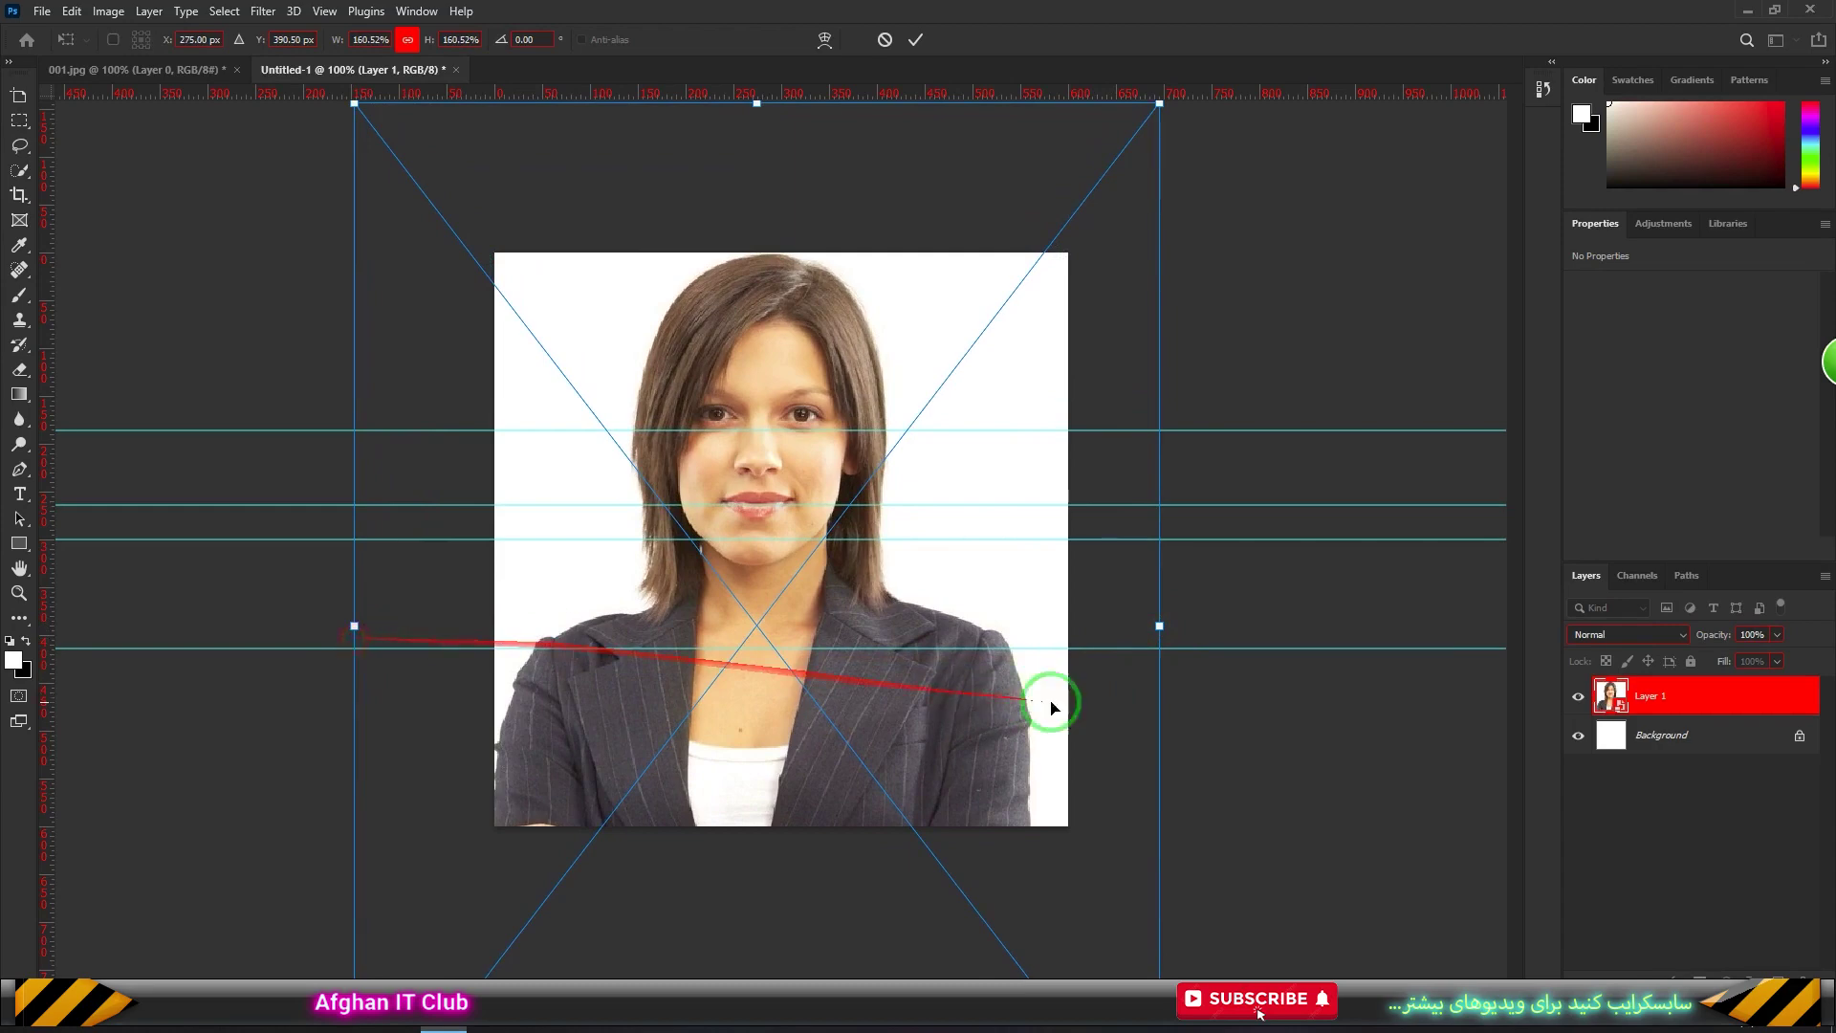
drag(1160, 623, 1207, 623)
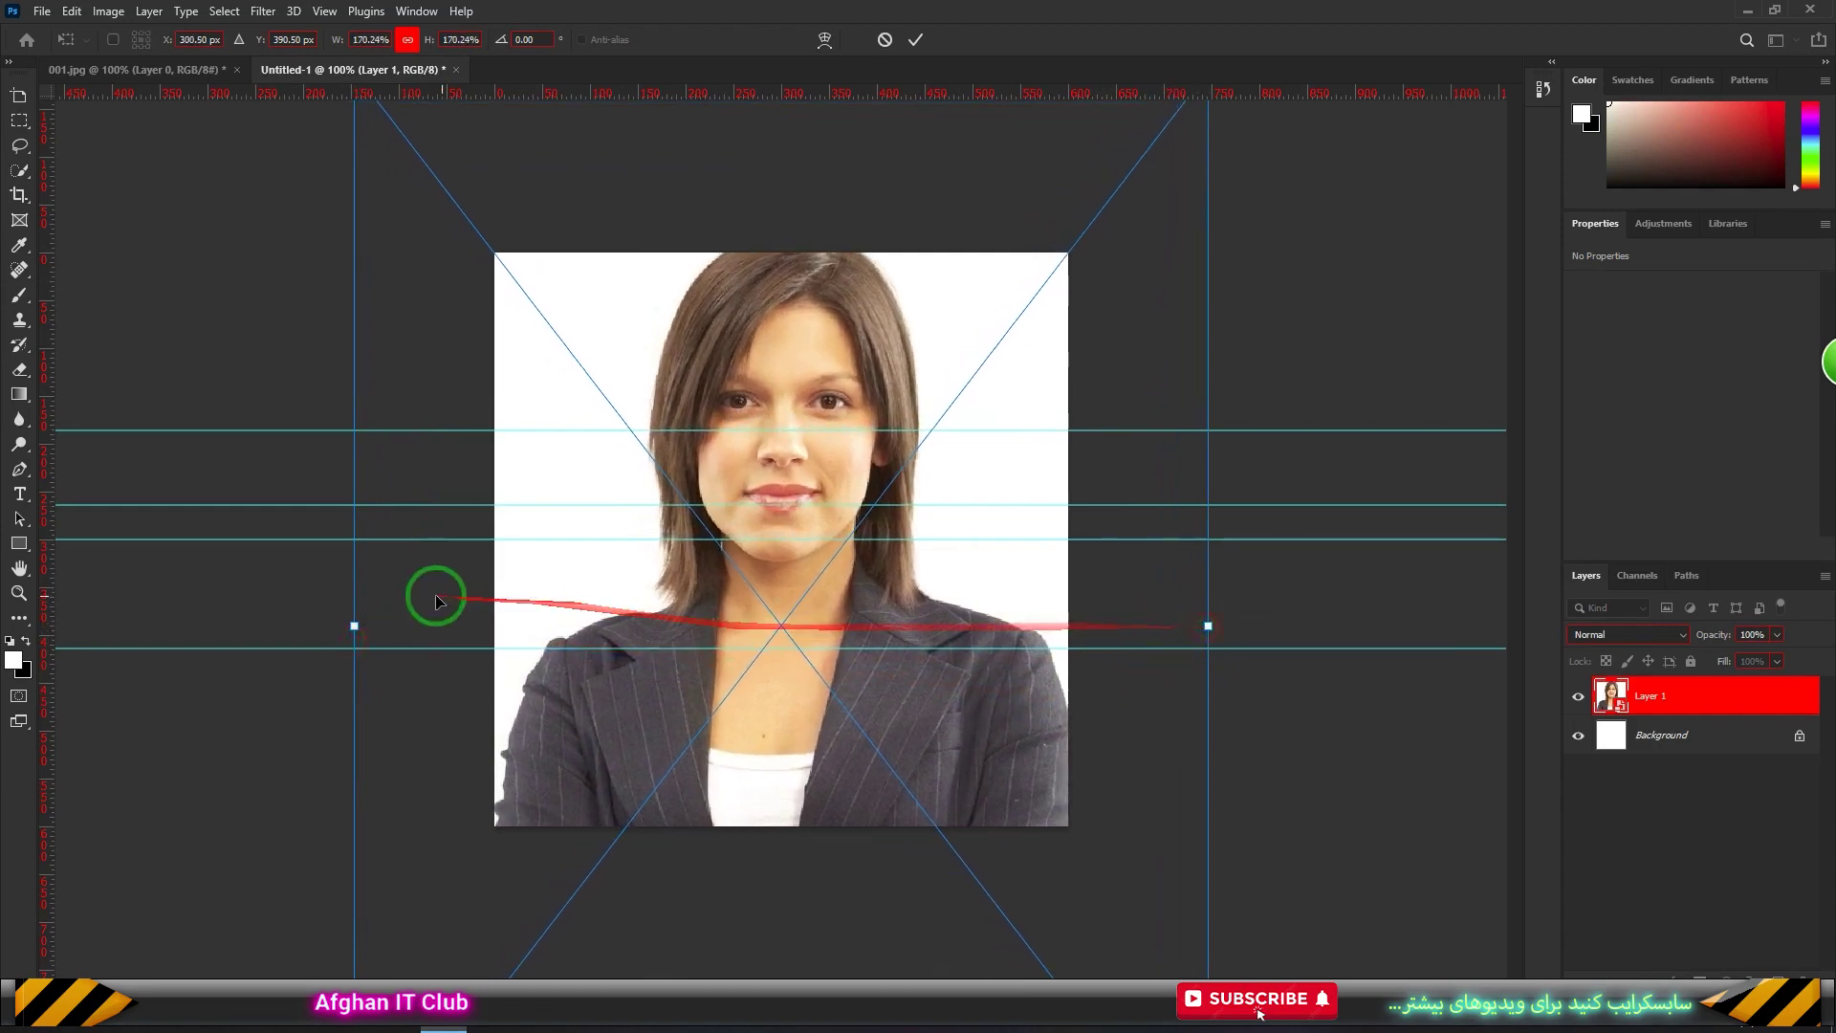
mouse_move(868, 611)
mouse_down()
mouse_move(854, 646)
mouse_move(872, 641)
mouse_up()
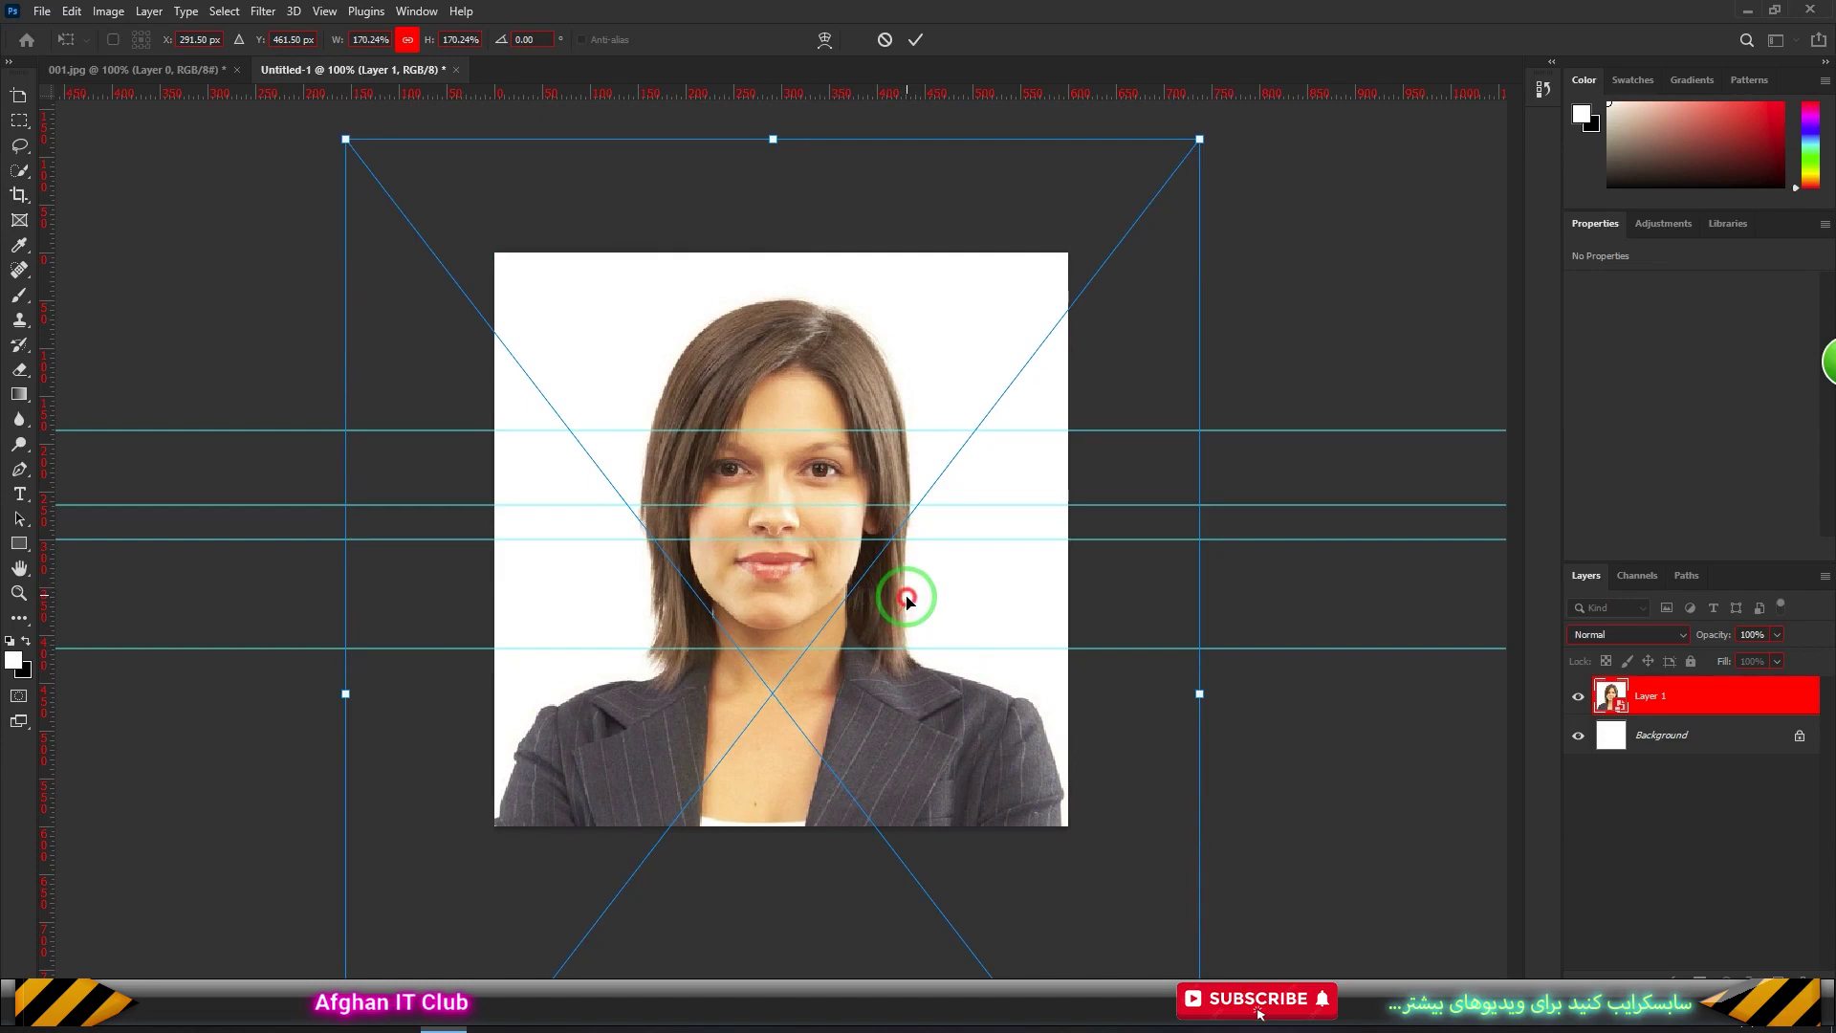
Fine-tune the portrait's position, scale it to about 172.7% (906 x 1177 px), and apply the transform
drag(907, 602, 907, 608)
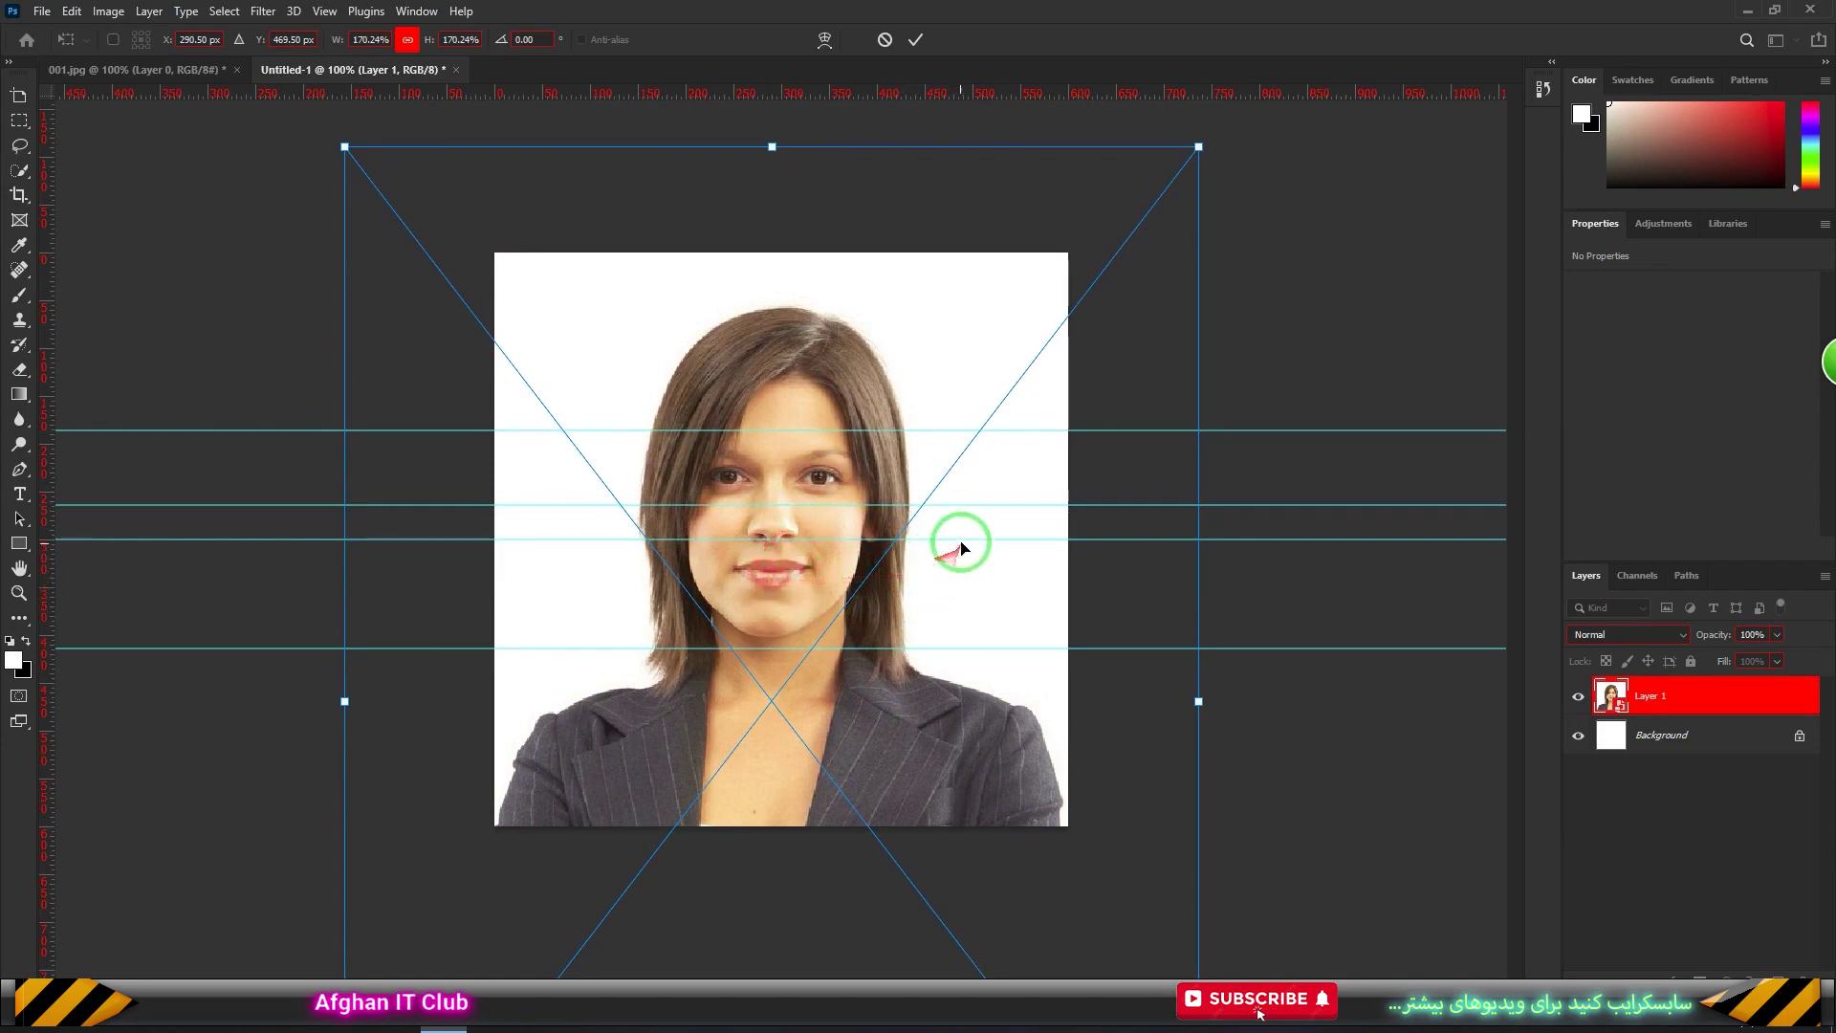
drag(1204, 701, 1205, 697)
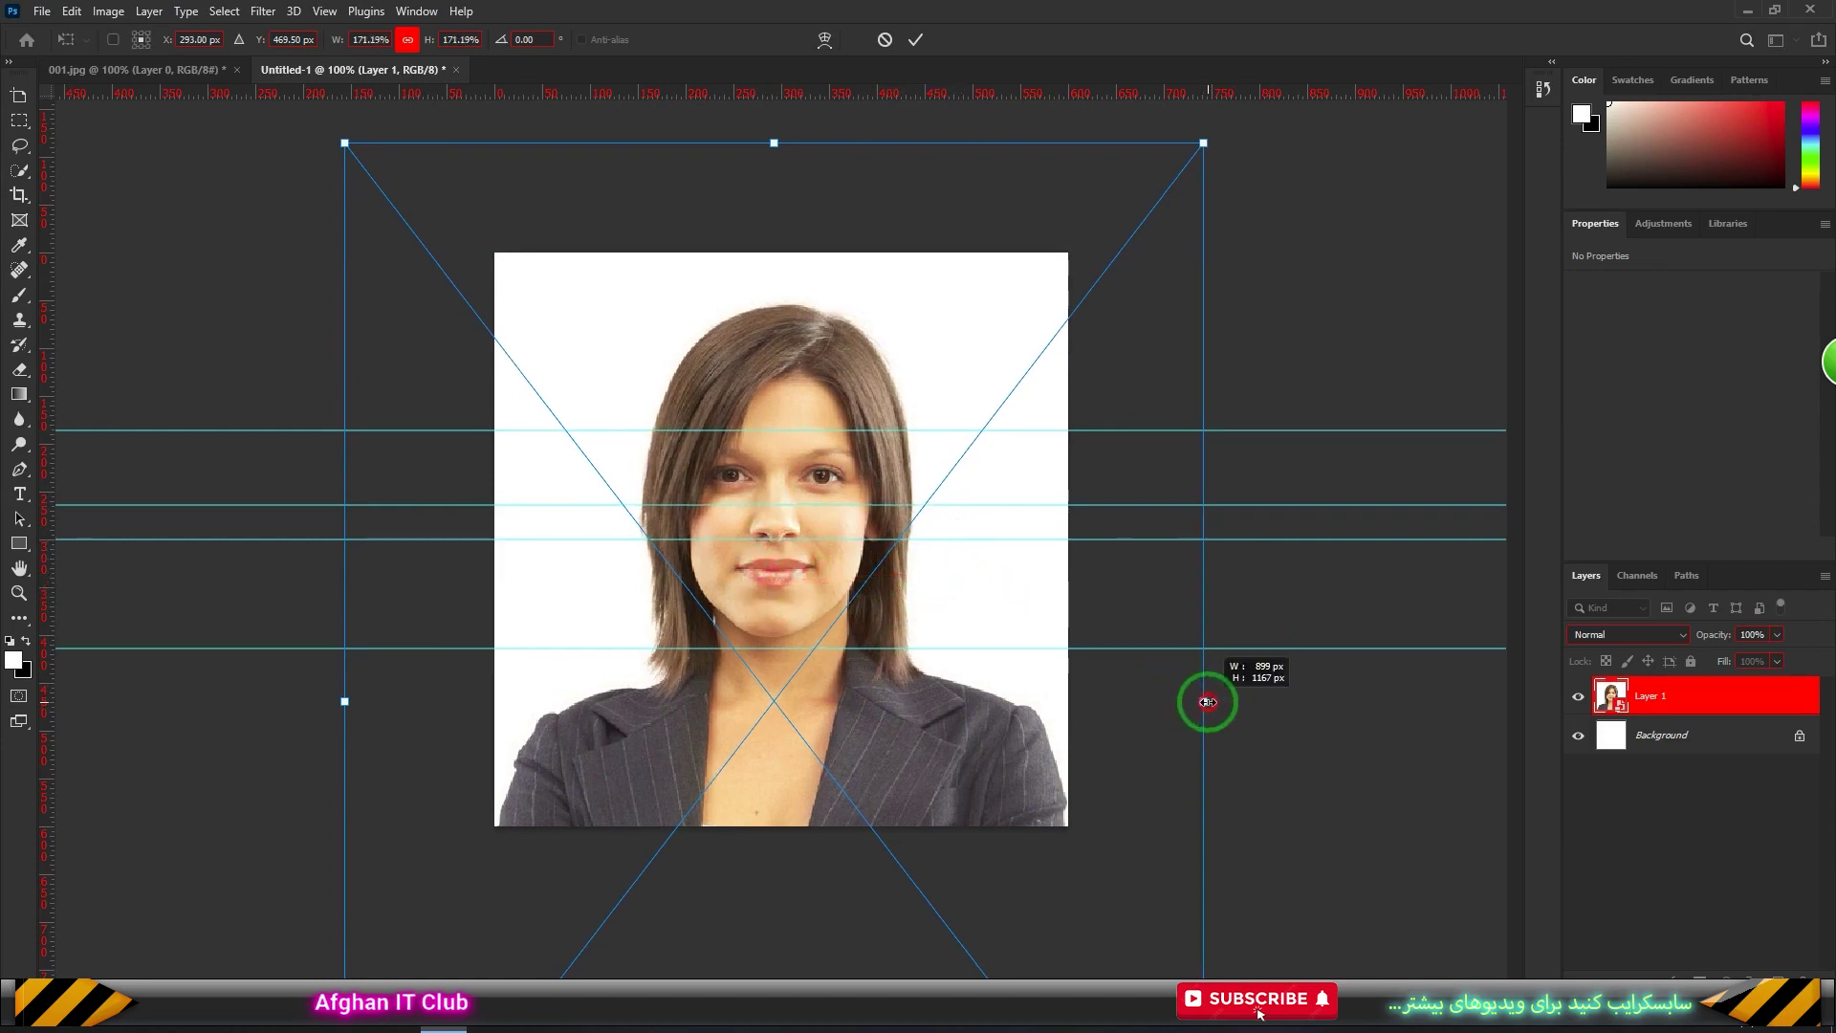
drag(344, 702, 337, 702)
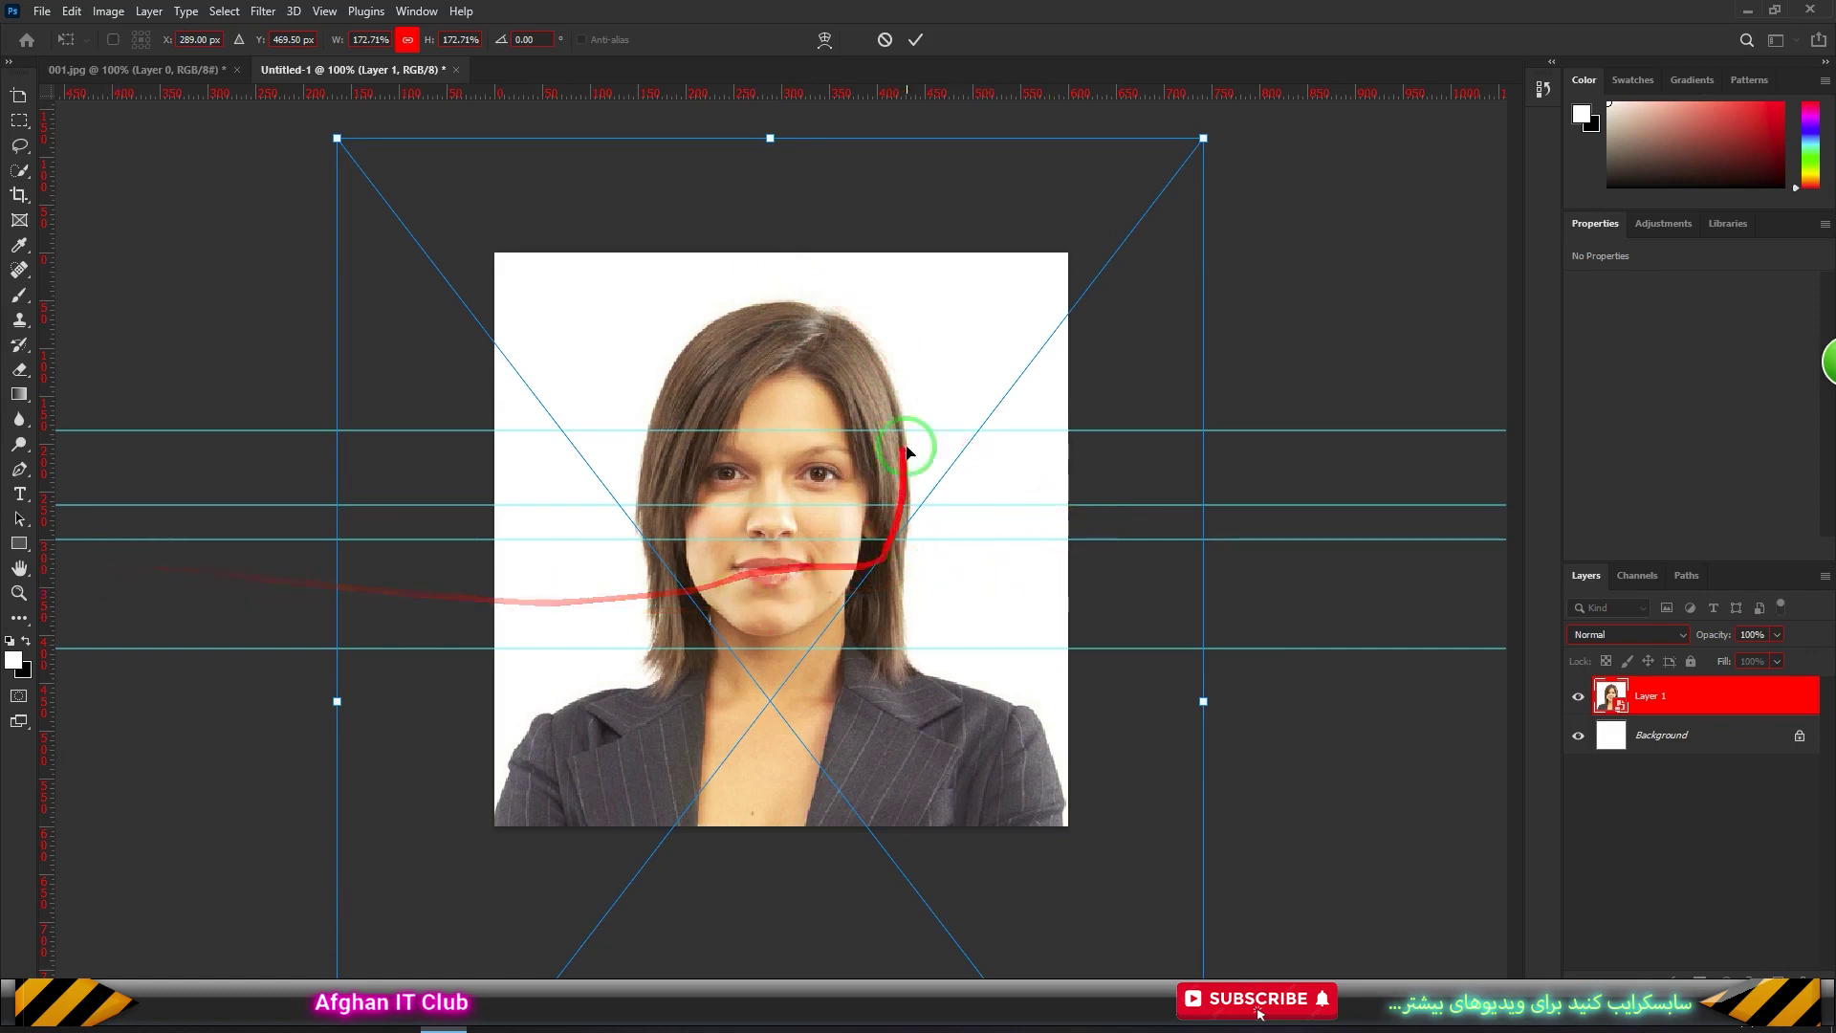
click(916, 40)
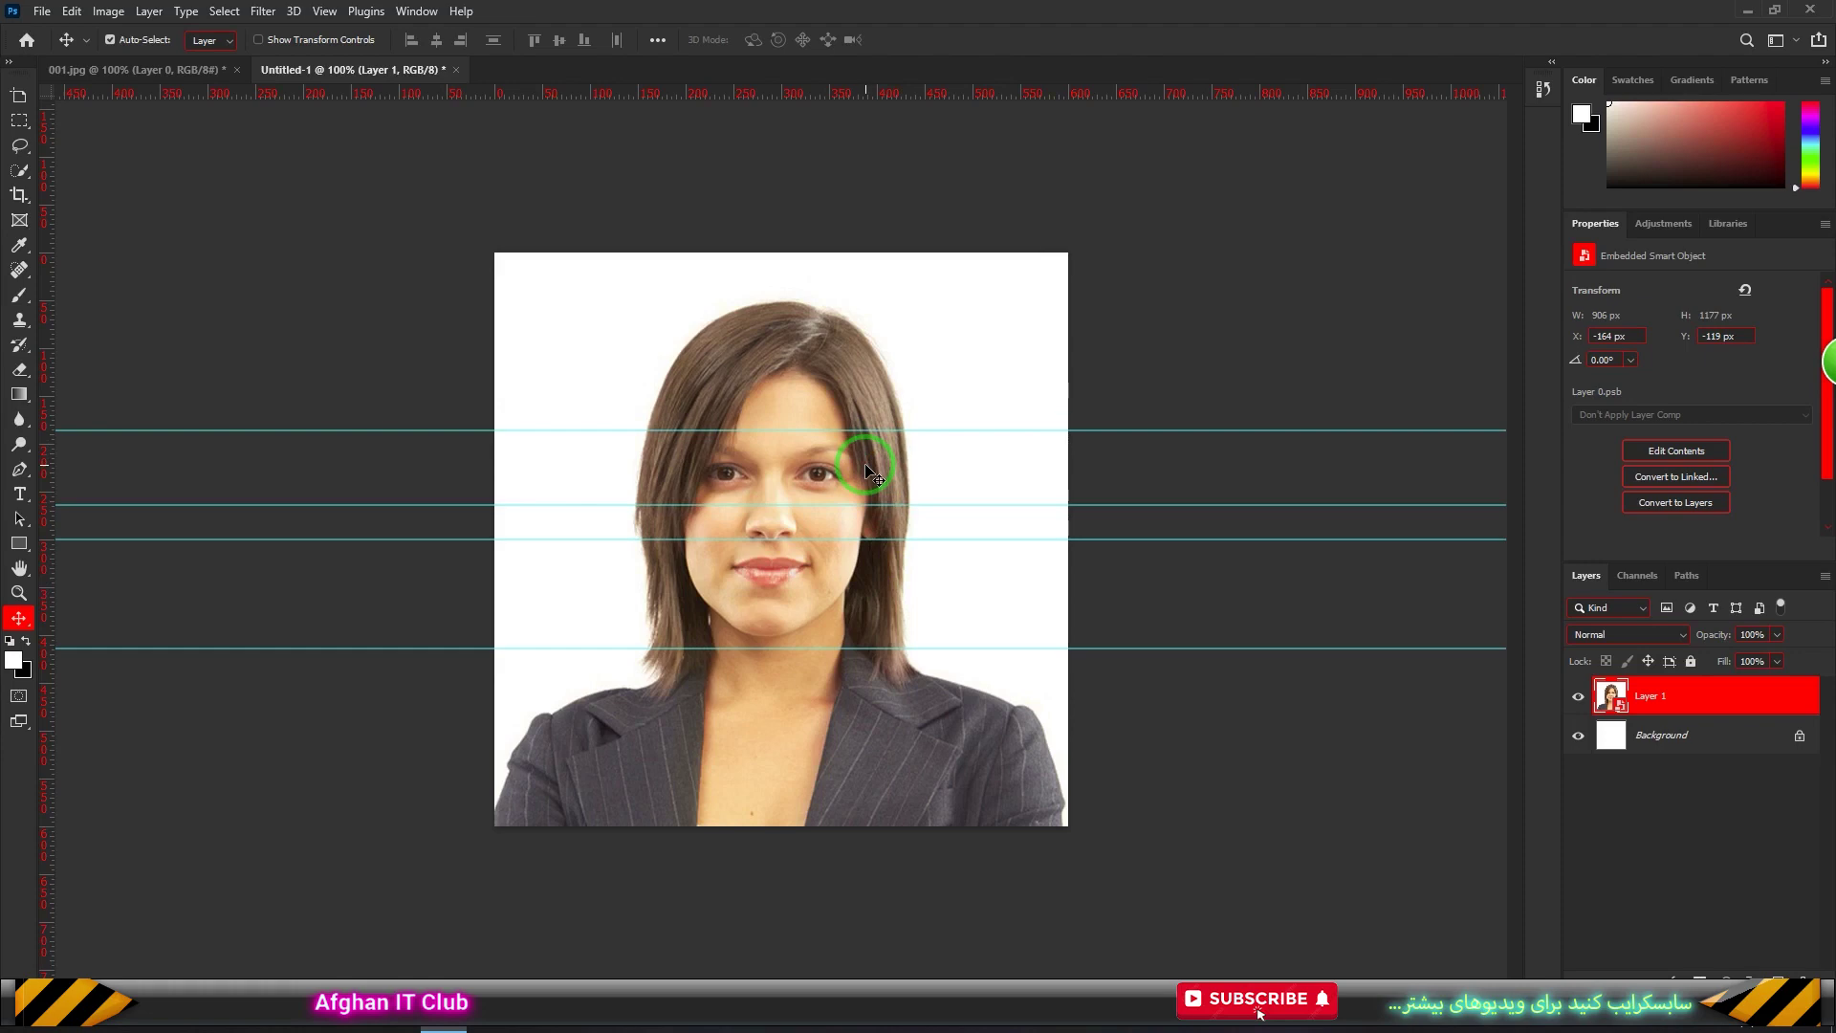
Set up a Save for Web (Legacy) export of the photo in JPEG format
click(42, 11)
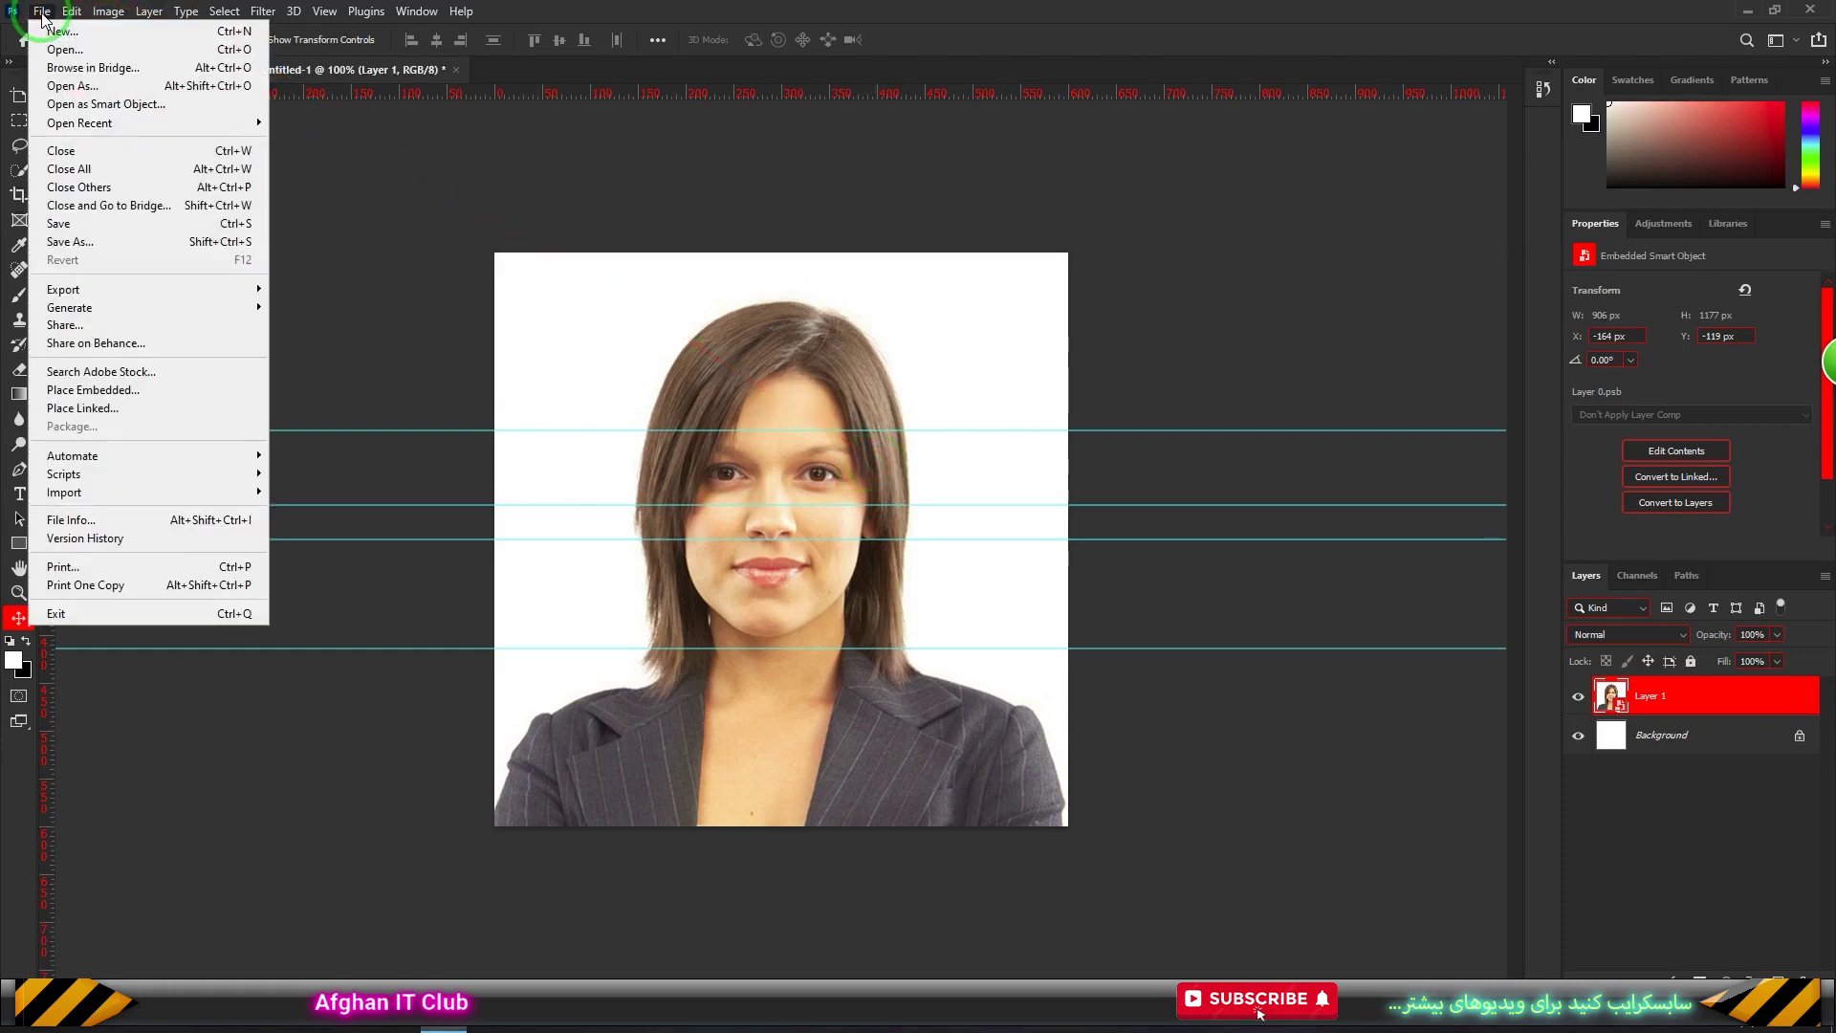
mouse_move(230, 290)
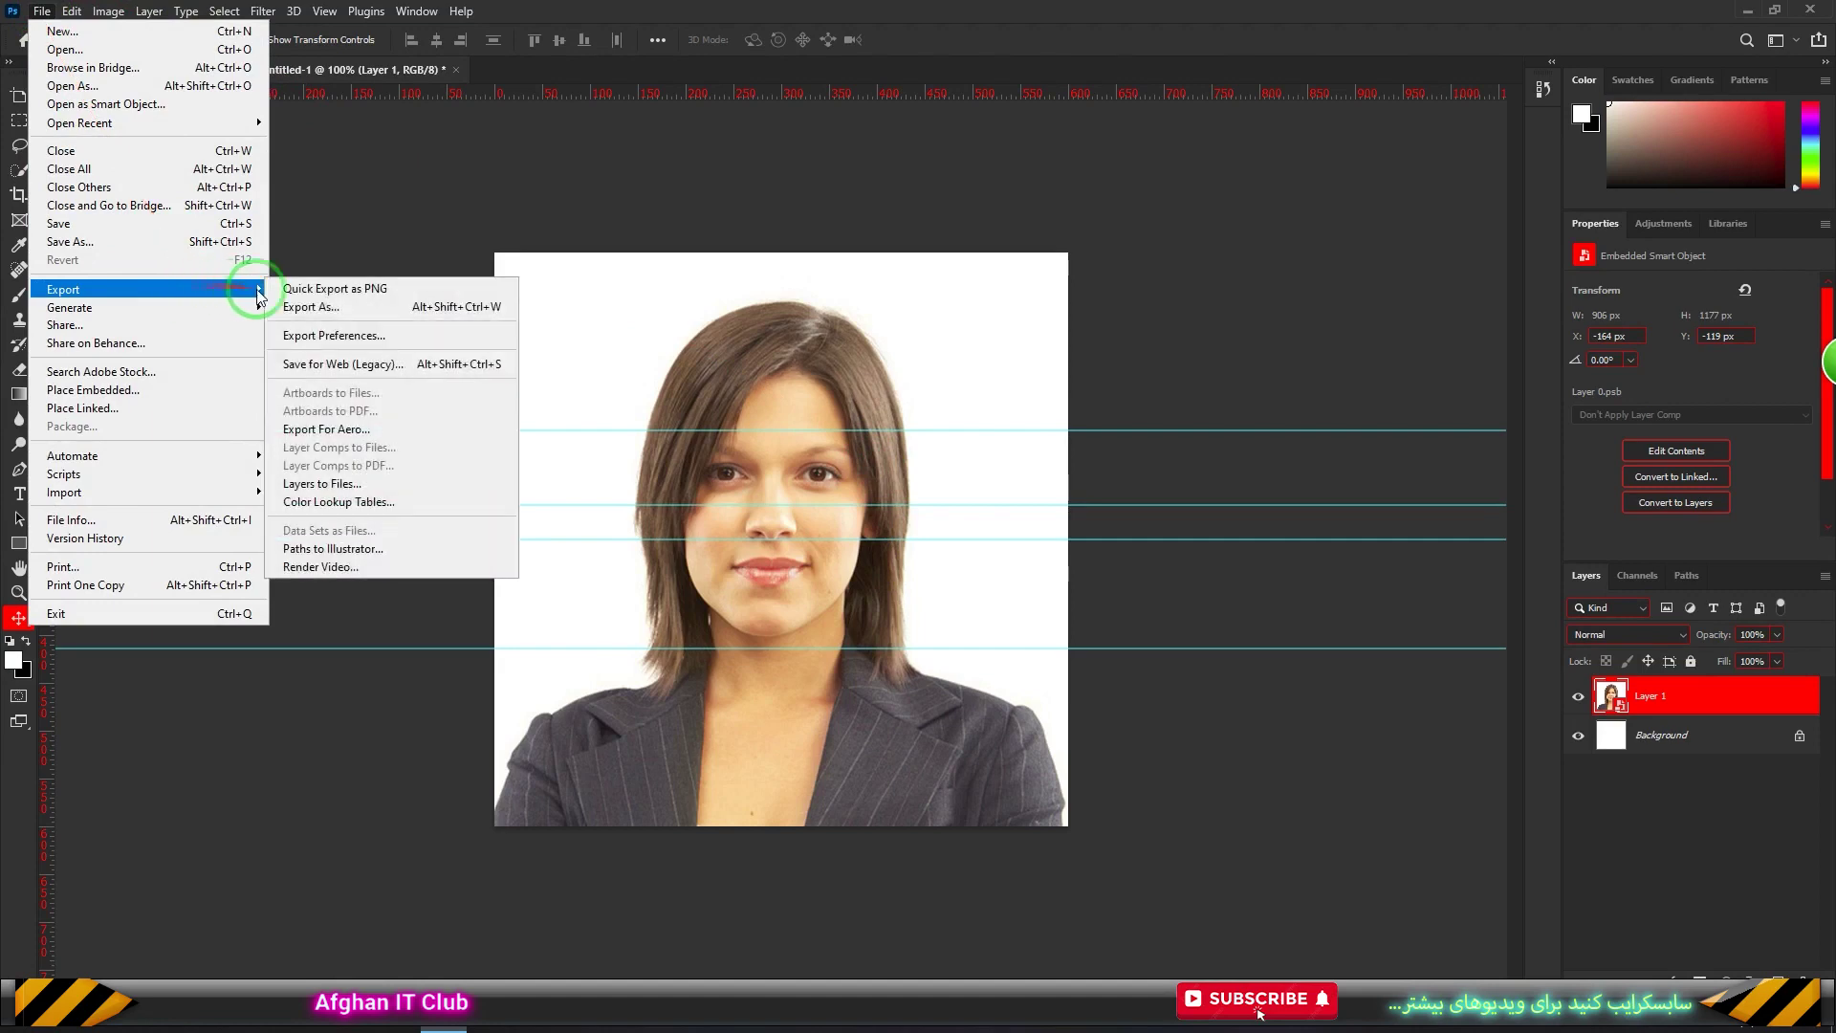
click(346, 367)
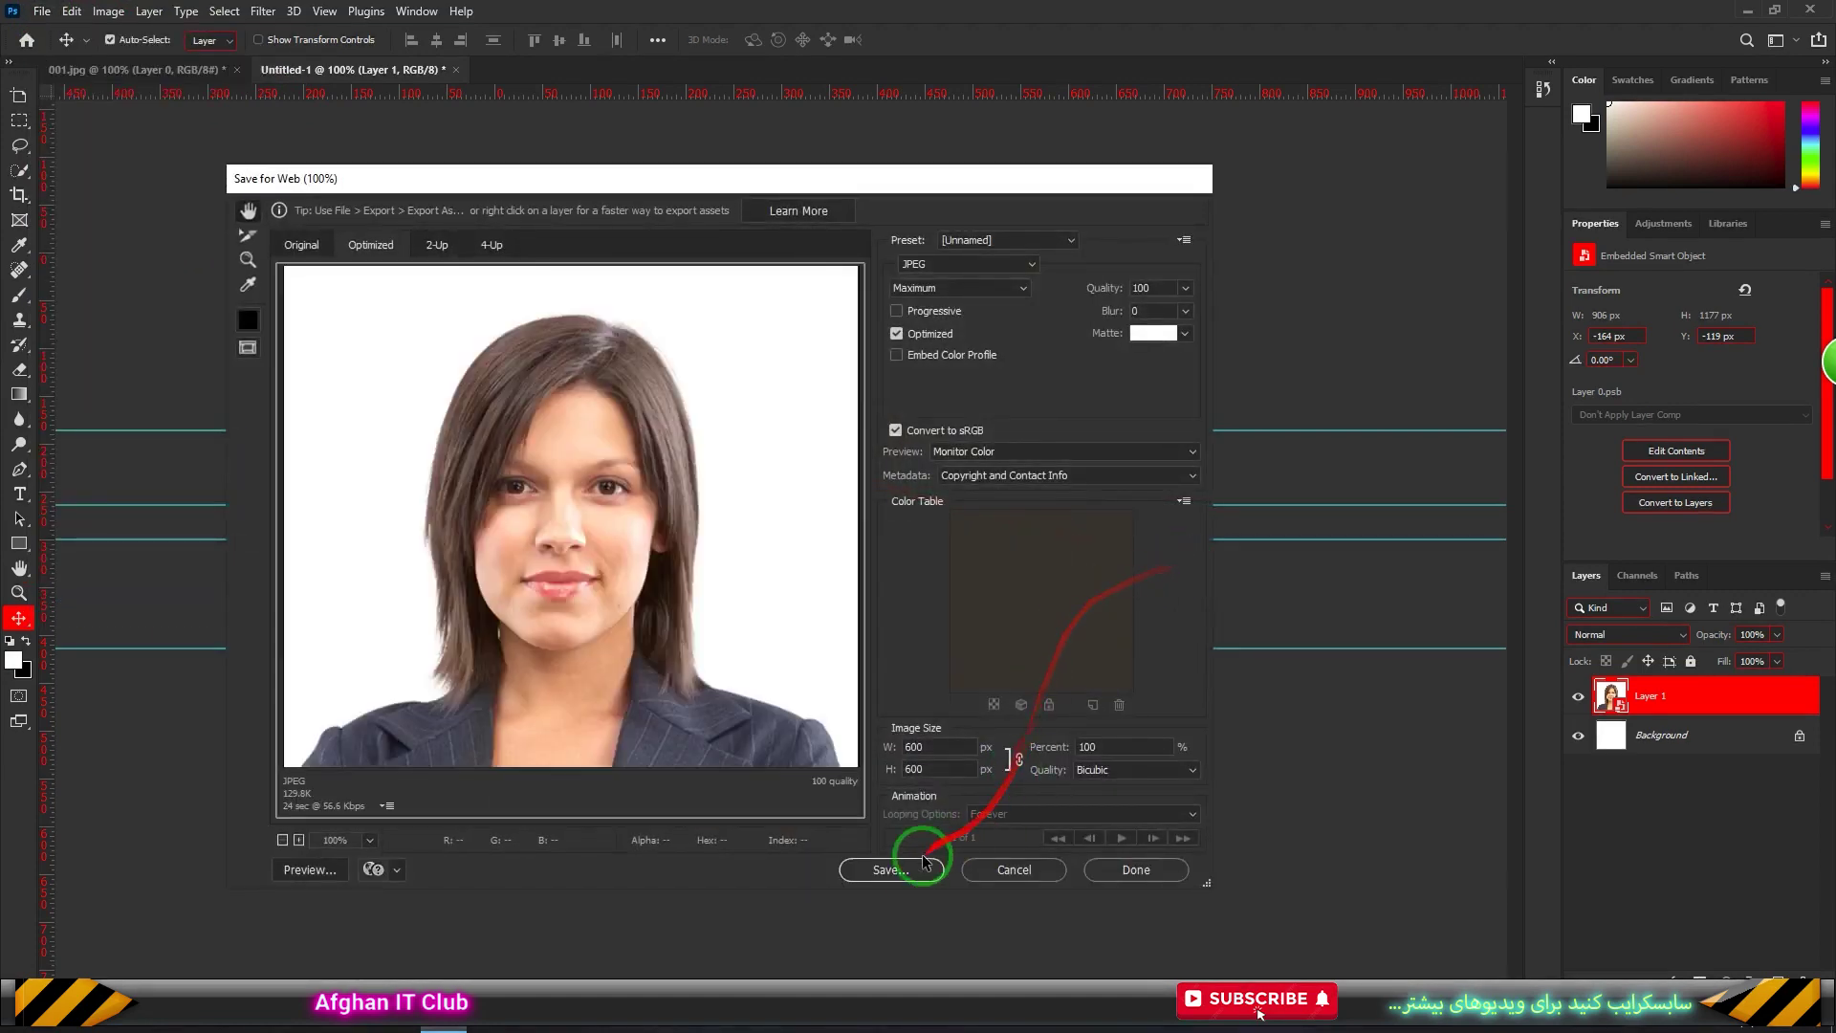
click(983, 268)
click(976, 271)
Save the optimized JPEG to the Desktop with the file name Test
click(889, 871)
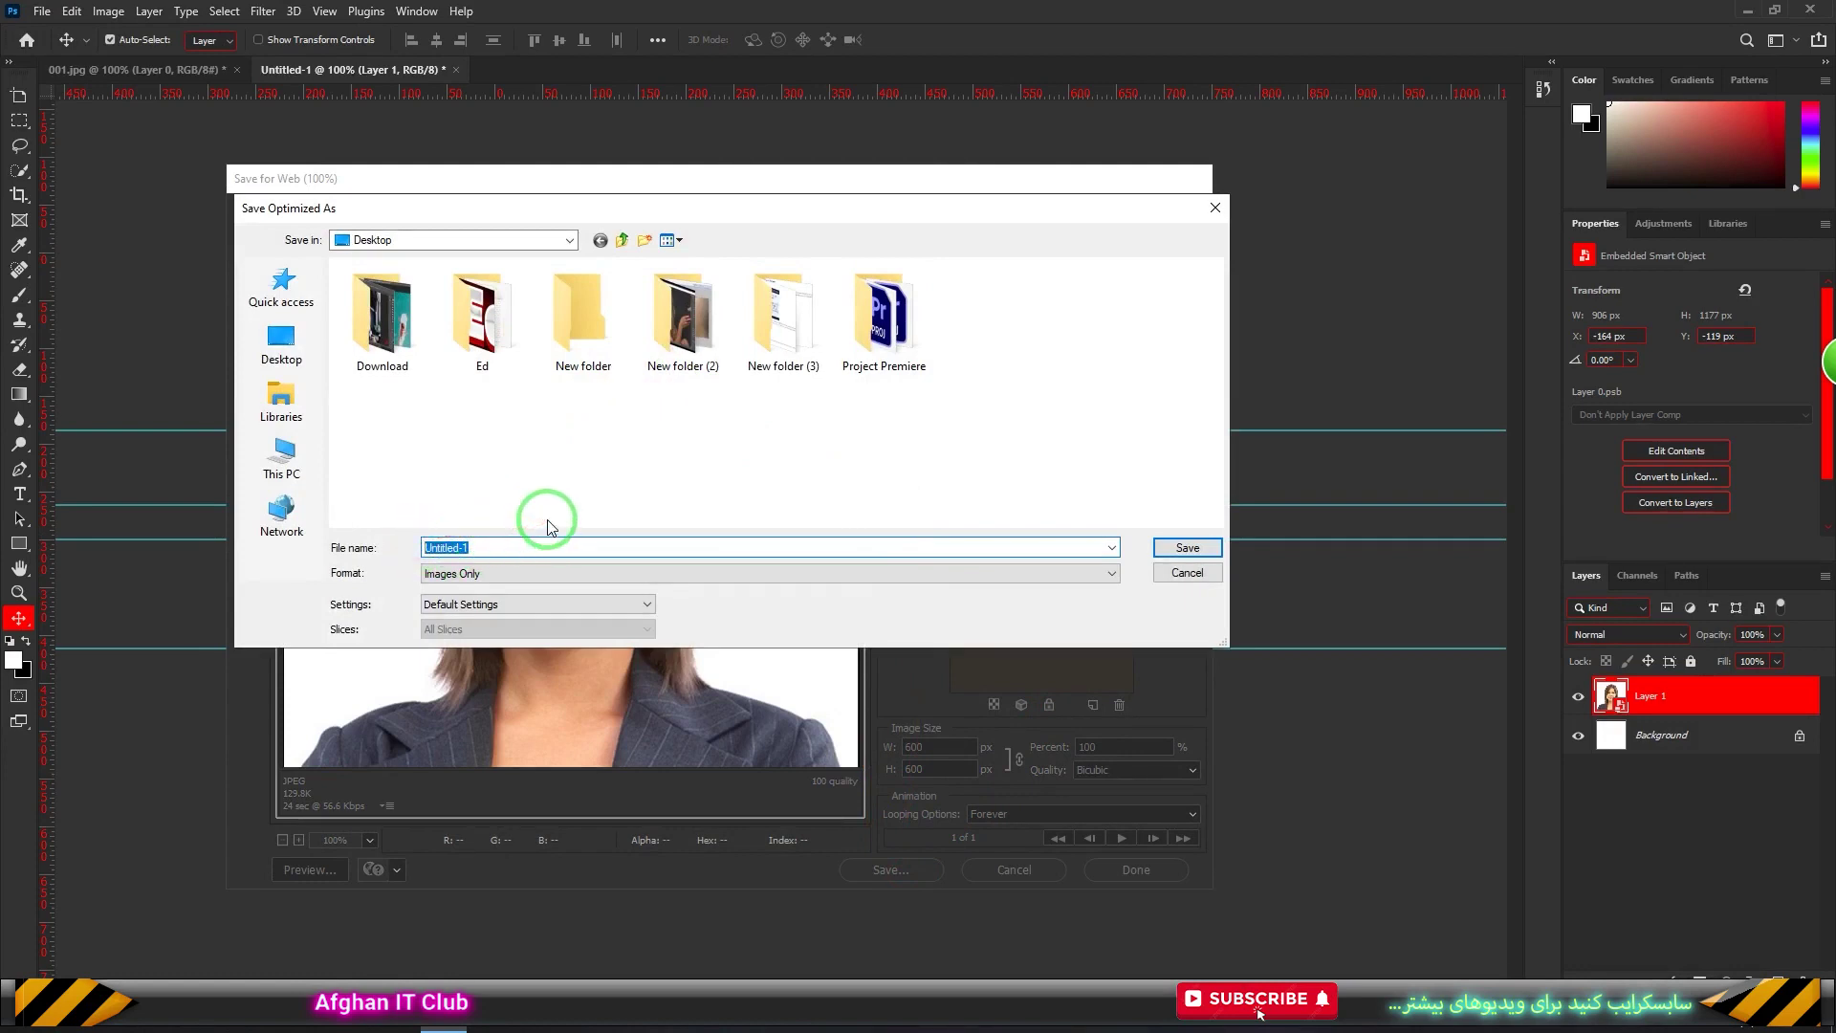
text(Test)
click(284, 345)
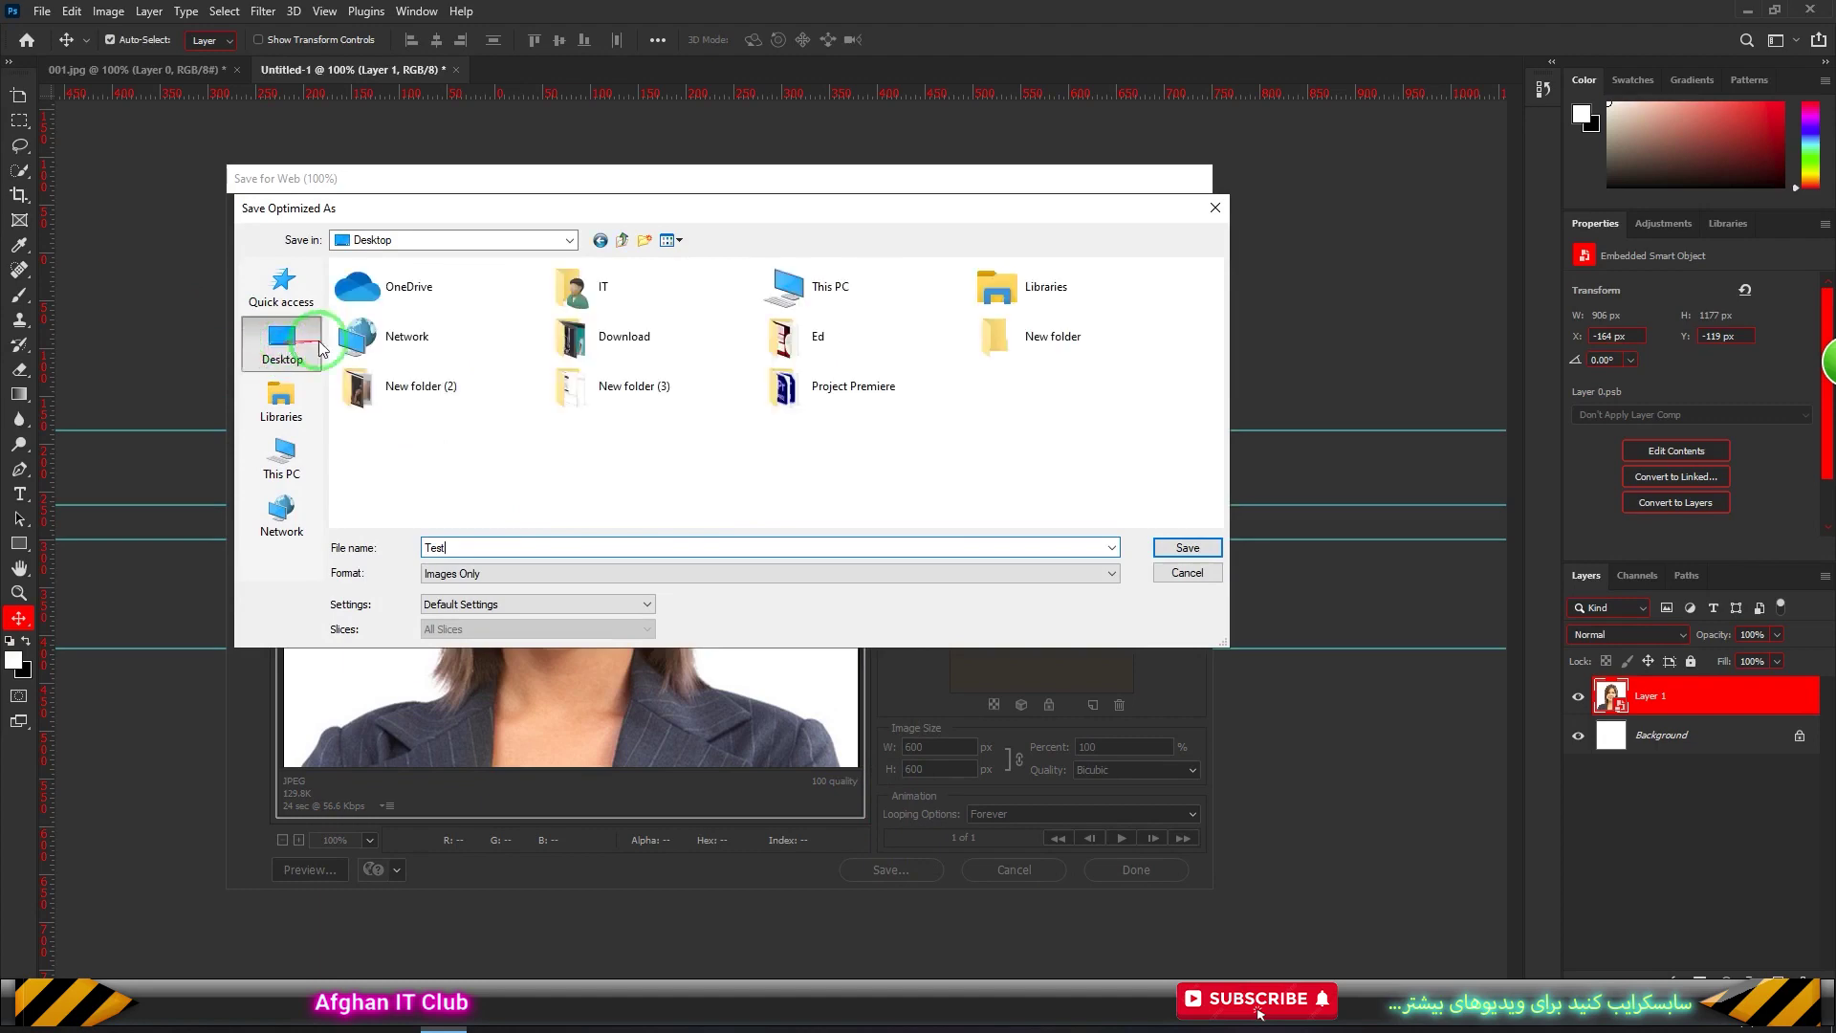
click(1186, 546)
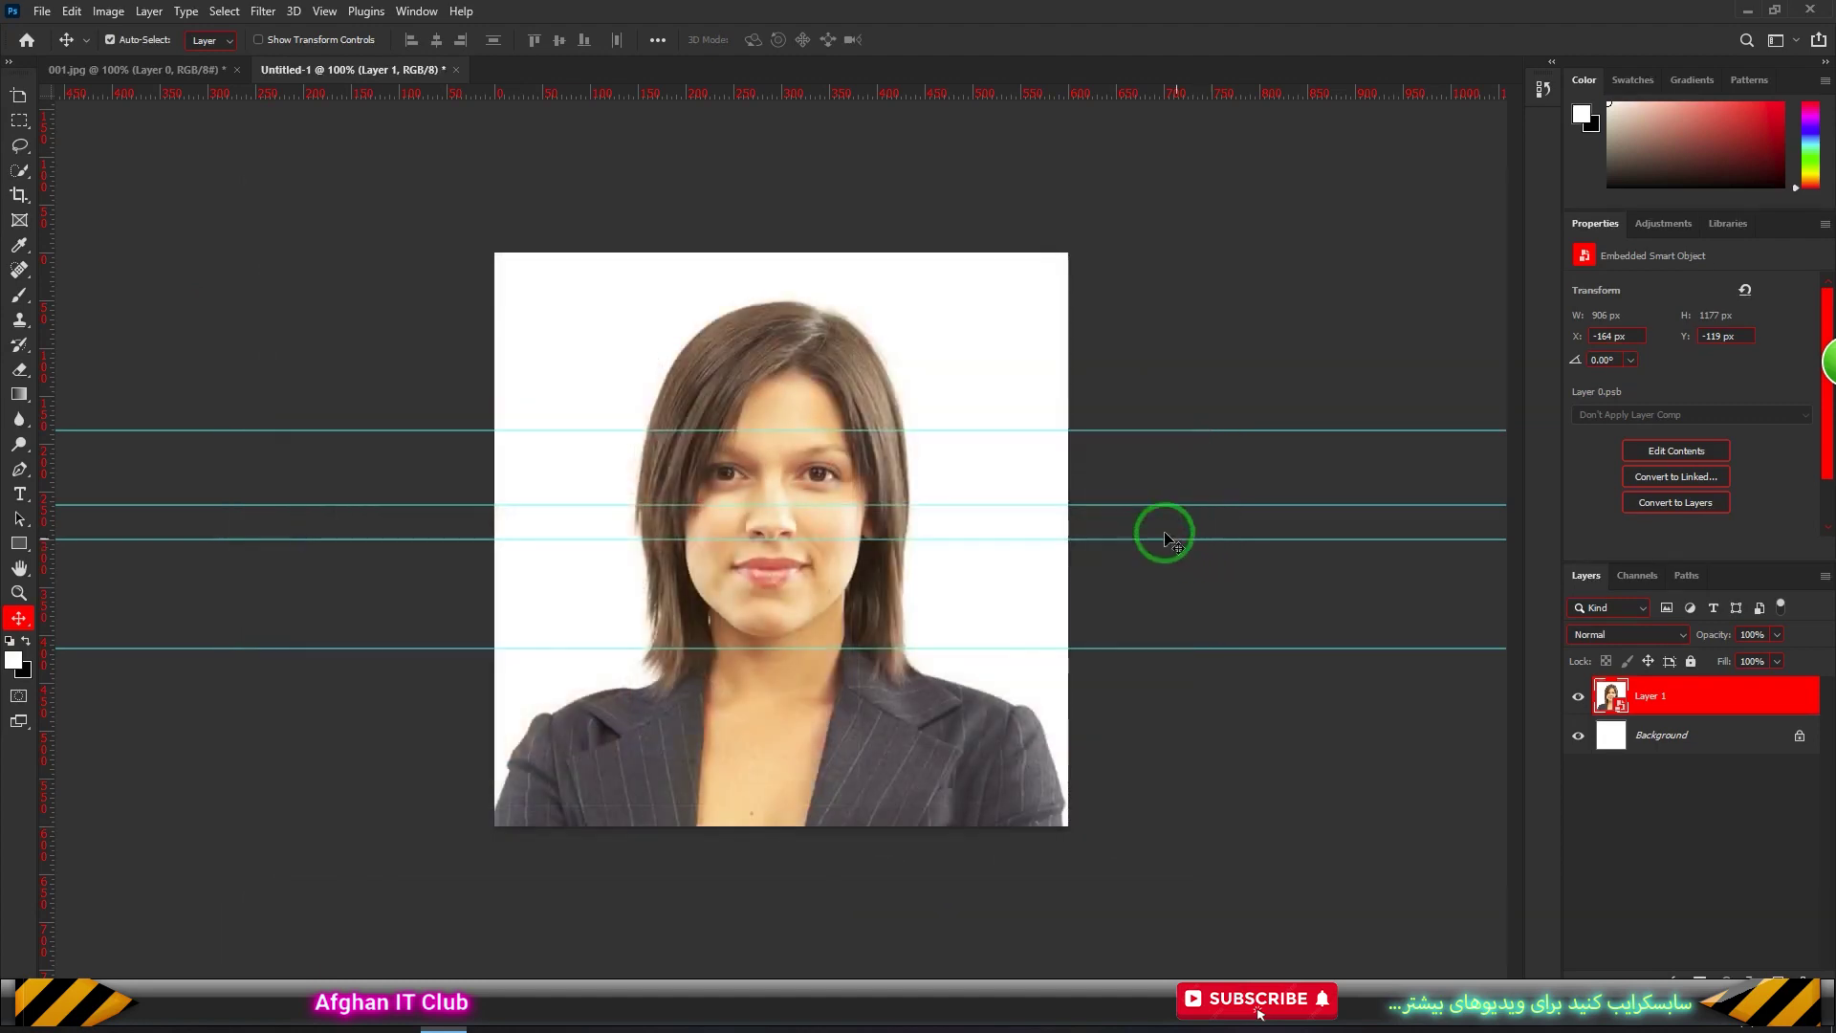
Switch to the desktop and open the exported Test image in the photo viewer
click(1742, 11)
double_click(254, 658)
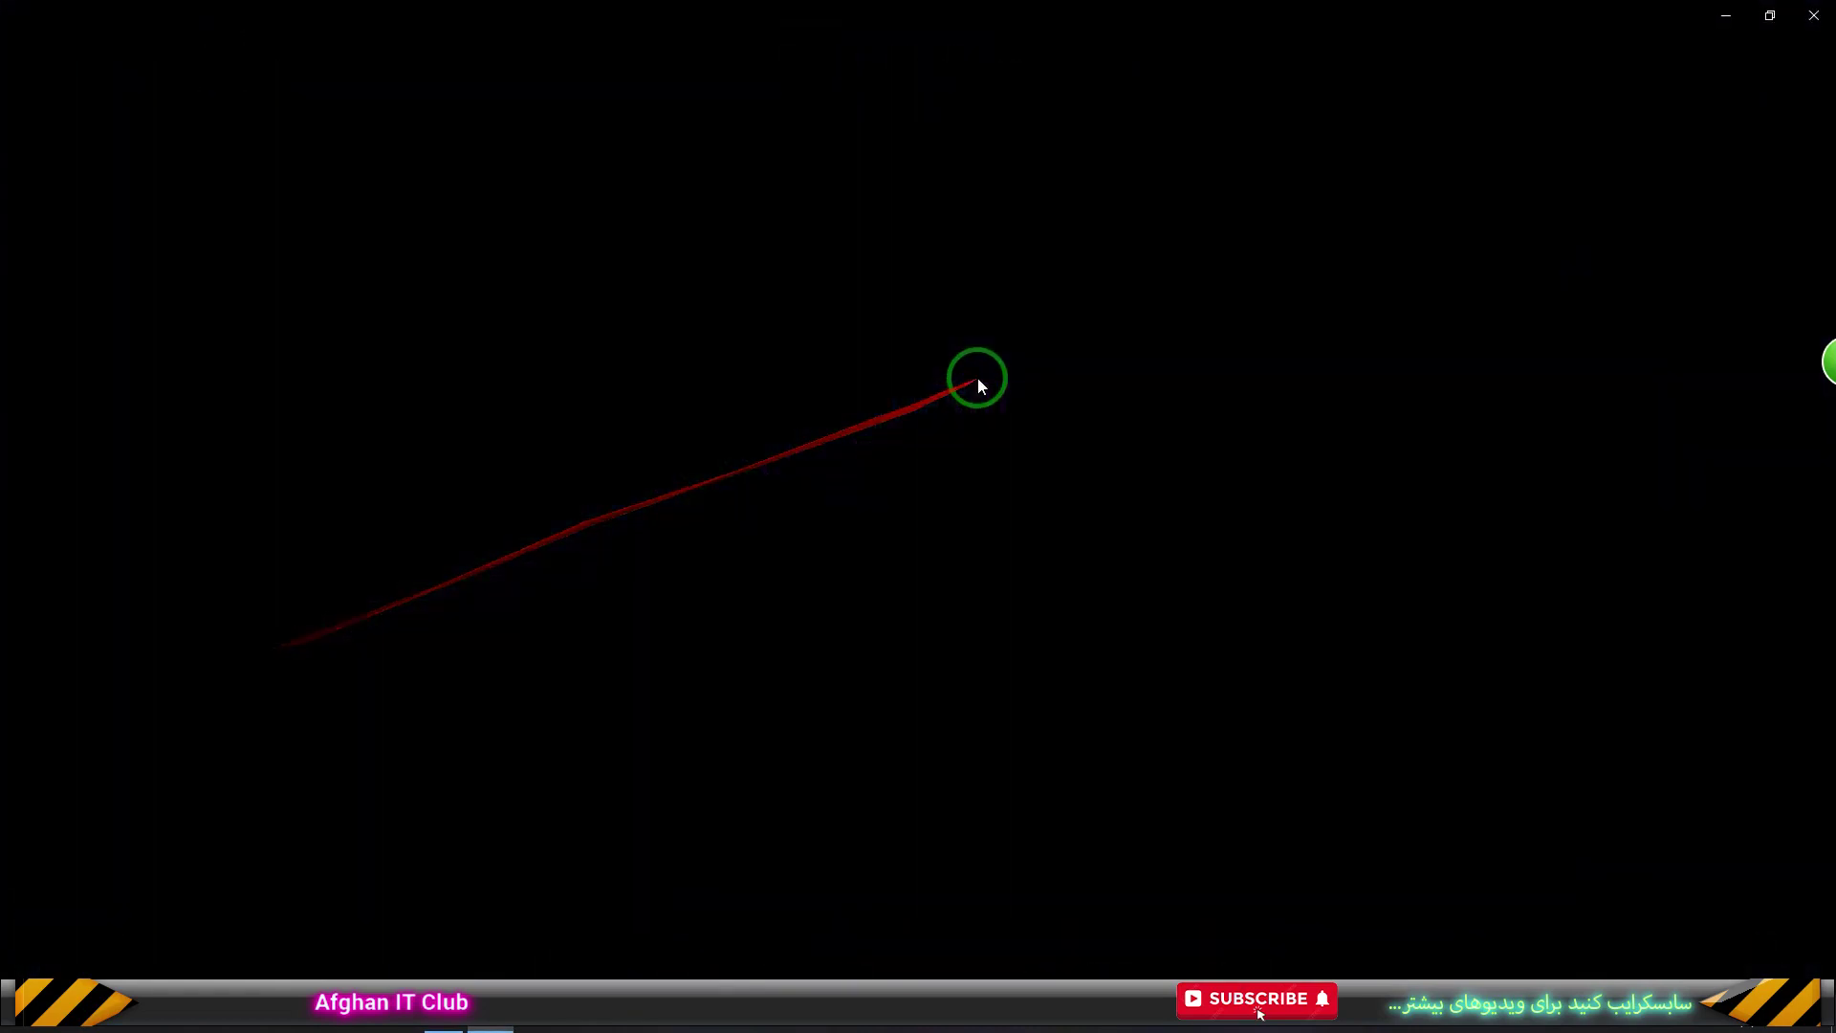